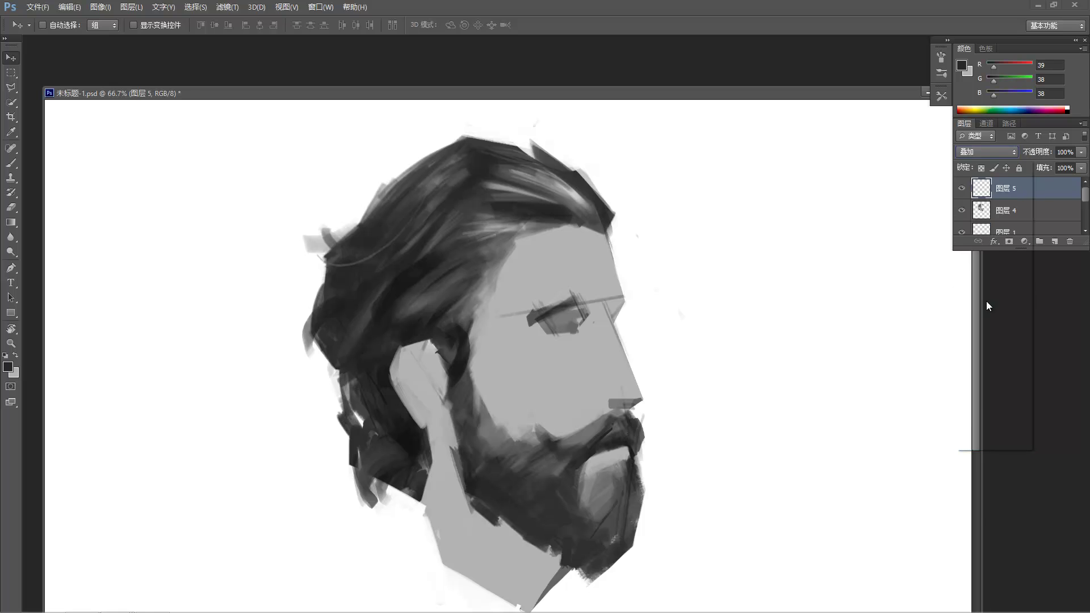
Set the blend mode of layer 图层 5 to Soft Light (柔光) and choose brown #885641 as the foreground colour for the brush.
{"action": "left_click", "coordinate": [987, 152]}
{"action": "left_click", "coordinate": [981, 309]}
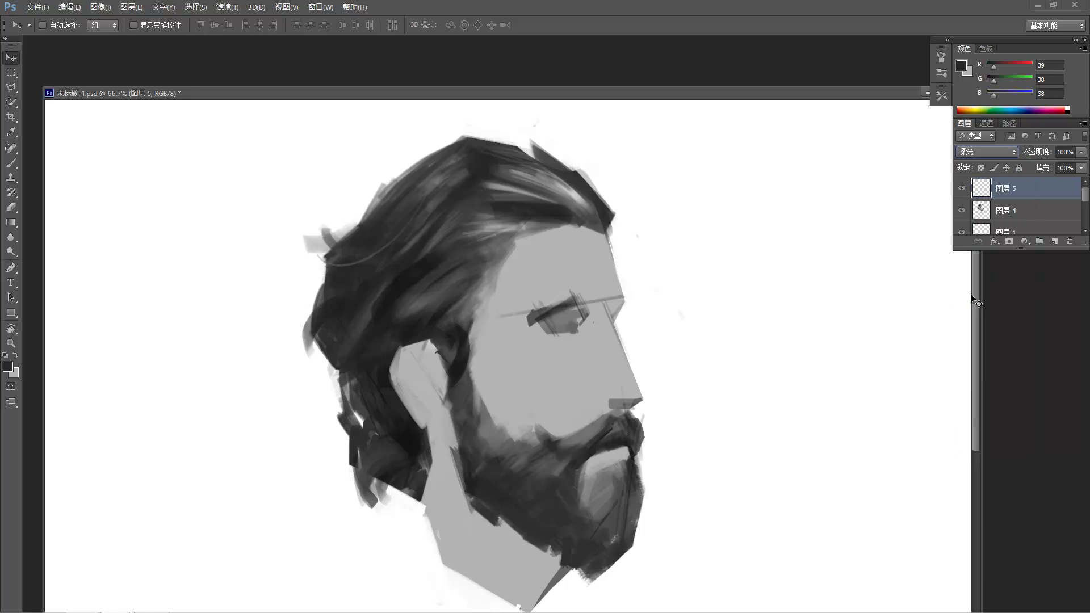
{"action": "left_click", "coordinate": [8, 368]}
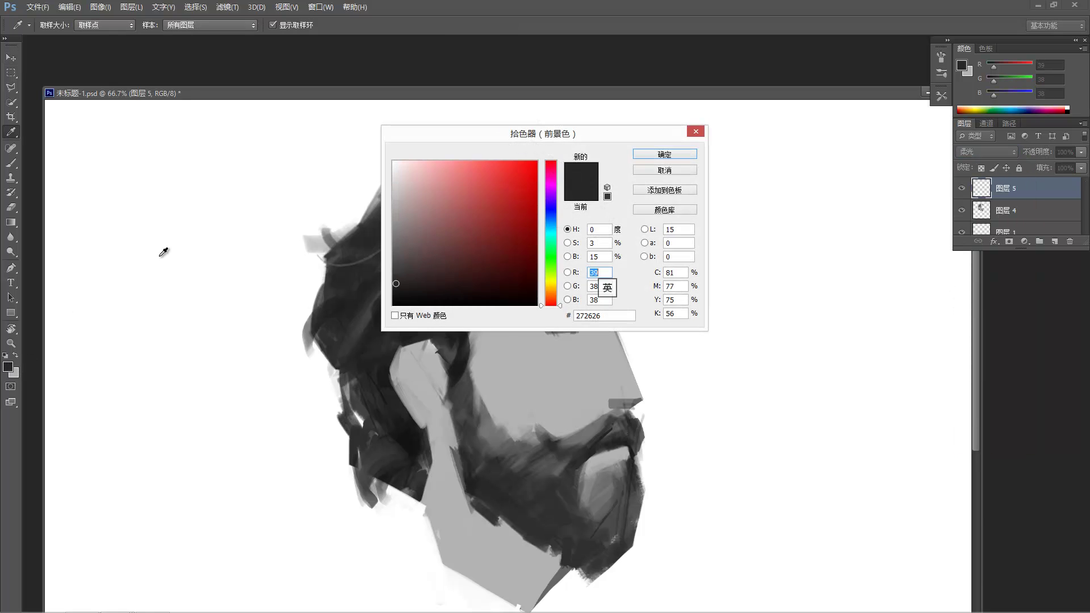
{"action": "left_click", "coordinate": [467, 229]}
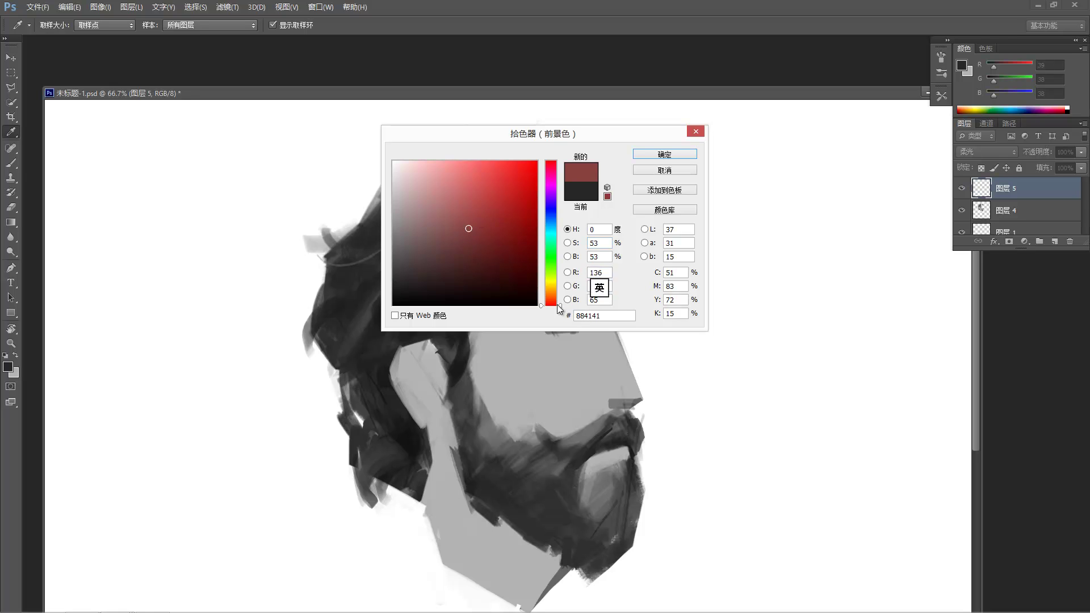
{"action": "left_click", "coordinate": [559, 298]}
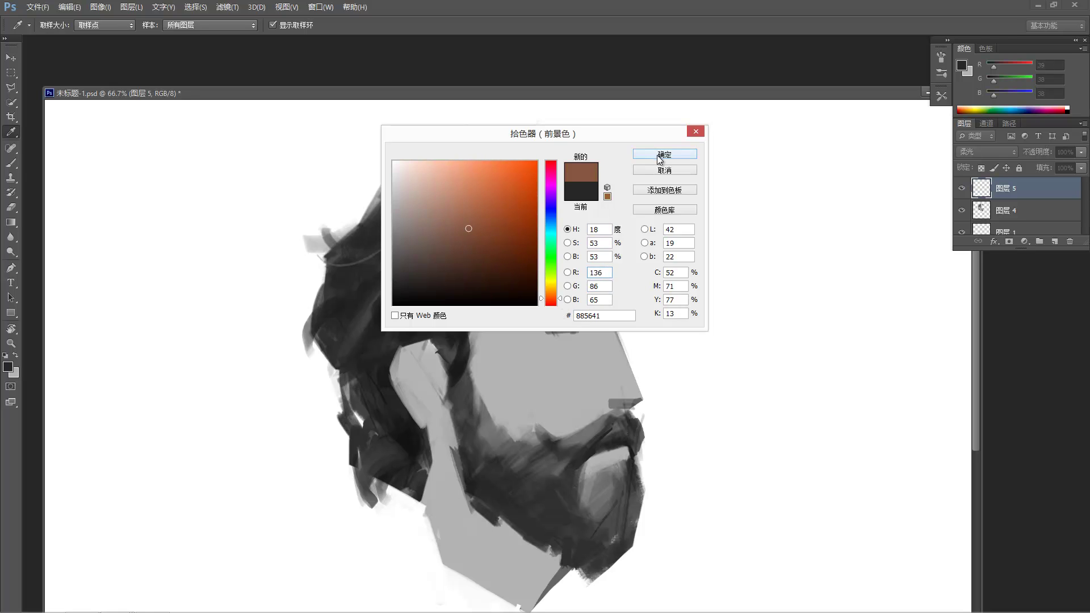
{"action": "left_click", "coordinate": [659, 155]}
{"action": "key", "text": "b"}
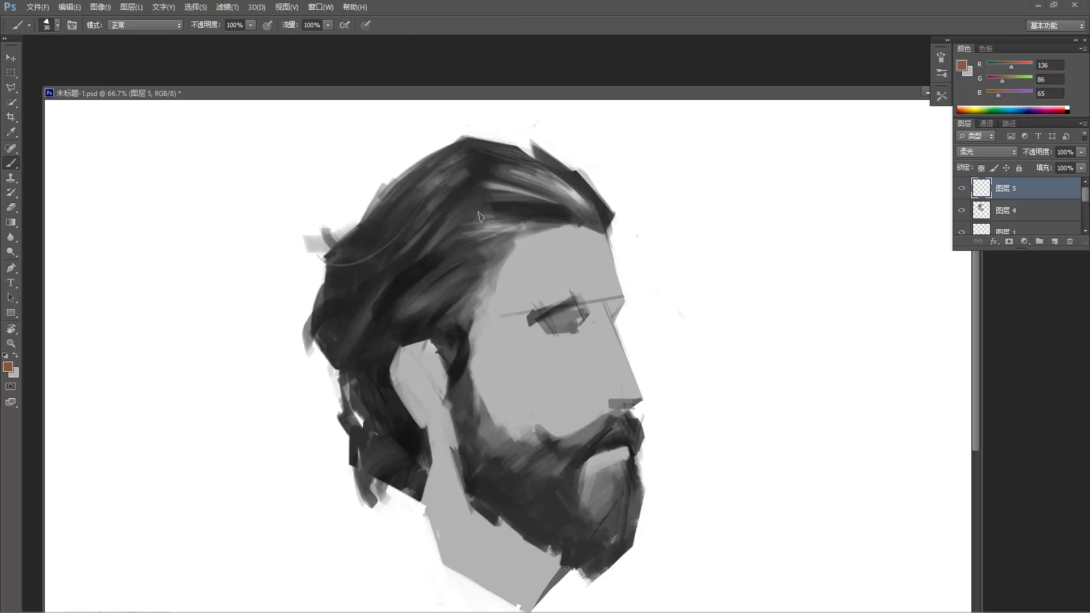
Brush the brown over the crown and the swept-back hair above the ear on layer 图层 5.
{"action": "left_click_drag", "start_coordinate": [459, 257], "coordinate": [521, 215]}
{"action": "left_click_drag", "start_coordinate": [409, 308], "coordinate": [392, 304]}
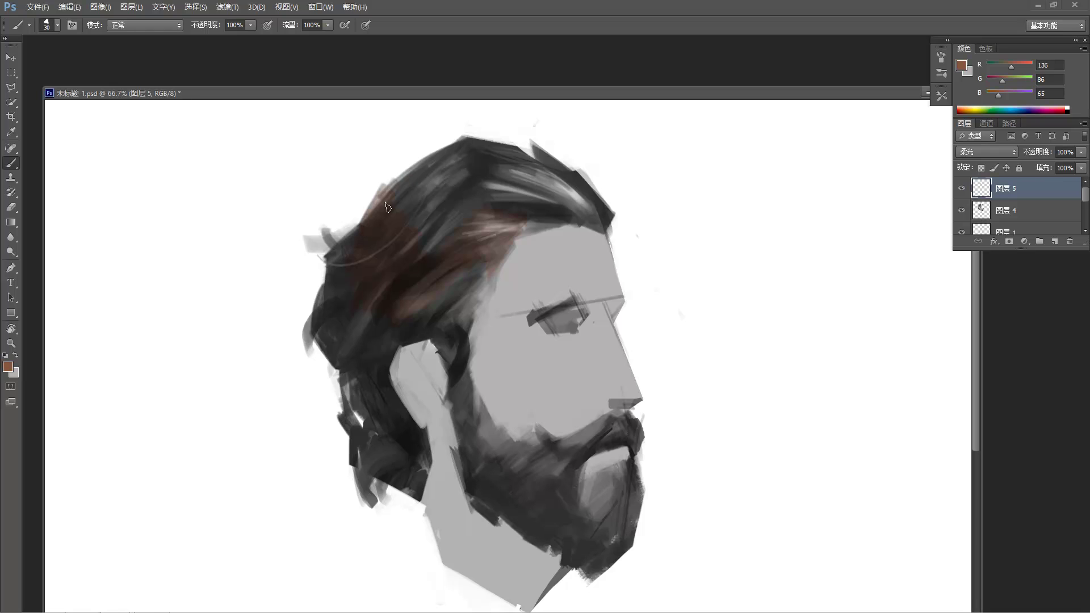
{"action": "left_click_drag", "start_coordinate": [395, 204], "coordinate": [401, 226]}
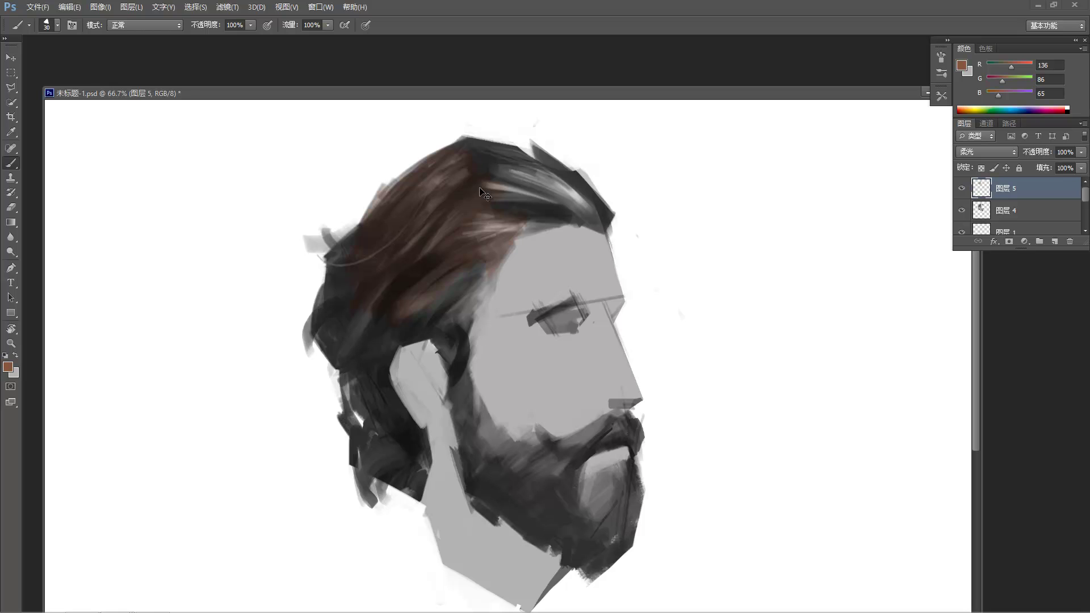
Adjust the painted hair tint with Hue/Saturation, setting hue to +1 and saturation to +55.
{"action": "key", "text": "ctrl+u"}
{"action": "left_click_drag", "start_coordinate": [578, 136], "coordinate": [795, 268]}
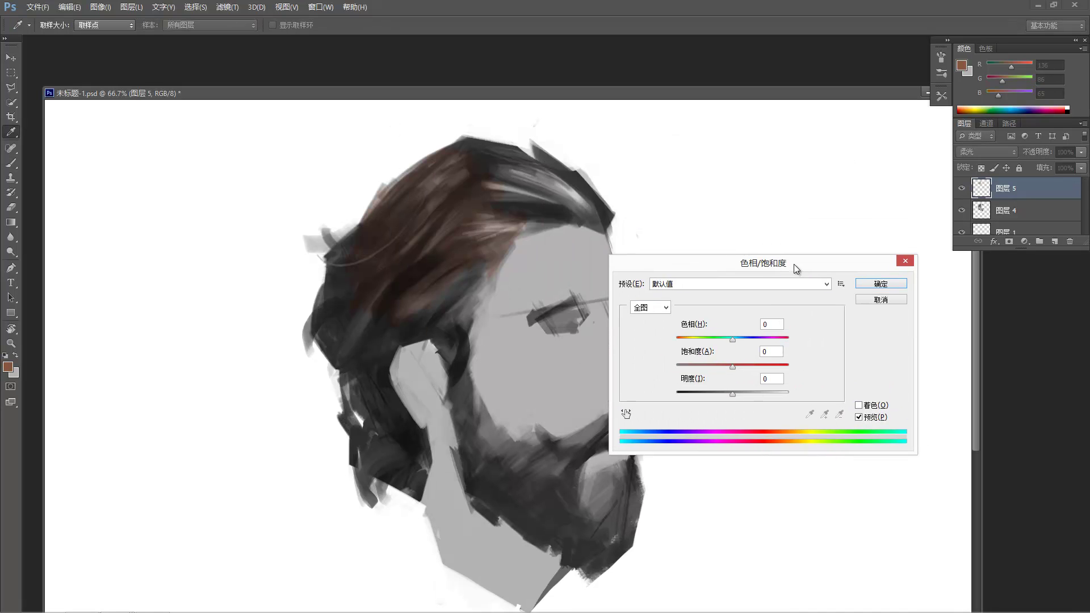
{"action": "left_click_drag", "start_coordinate": [731, 370], "coordinate": [750, 371]}
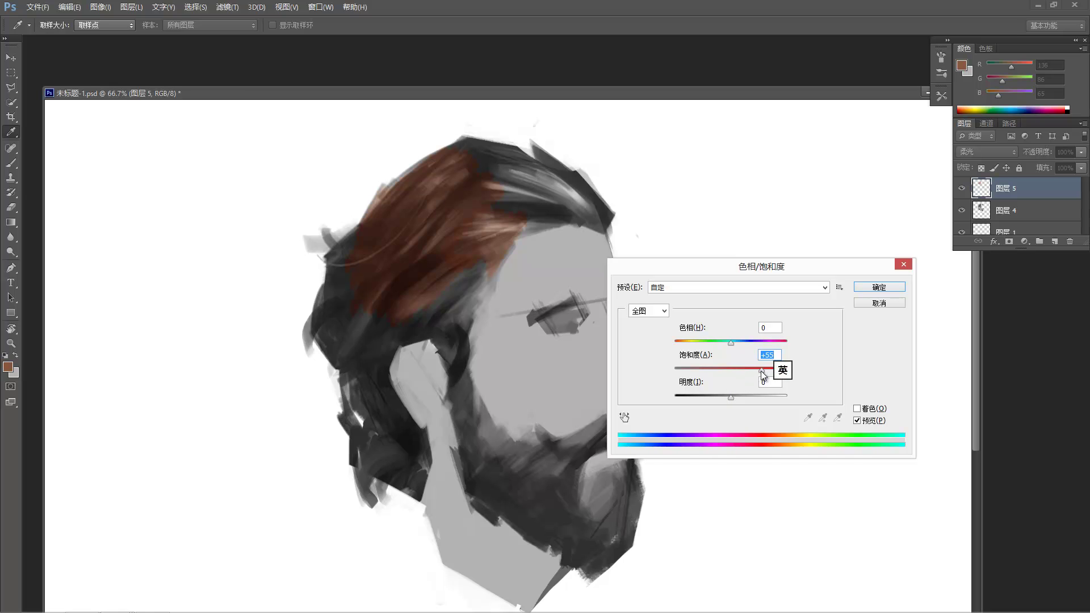
{"action": "mouse_move", "coordinate": [730, 343]}
{"action": "left_mouse_down"}
{"action": "mouse_move", "coordinate": [742, 345]}
{"action": "mouse_move", "coordinate": [732, 350]}
{"action": "left_mouse_up"}
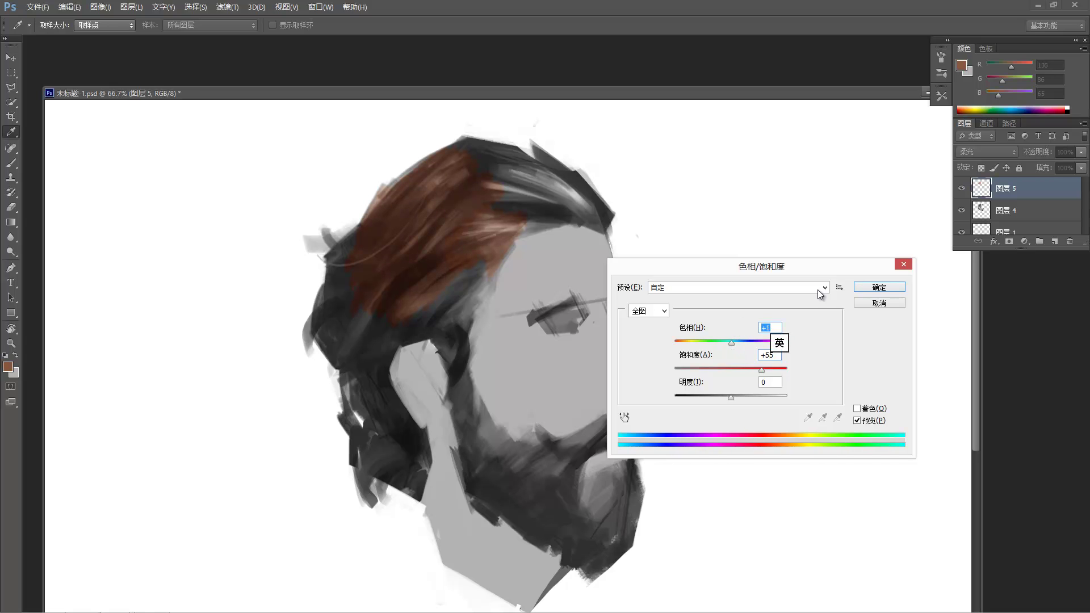
{"action": "left_click", "coordinate": [879, 288]}
Show layer 图层 5 in Normal mode to sample its reddish brown (RGB 125, 61, 32) for the brush, and restore Soft Light.
{"action": "key", "text": "b"}
{"action": "left_click", "coordinate": [988, 151]}
{"action": "left_click", "coordinate": [987, 165]}
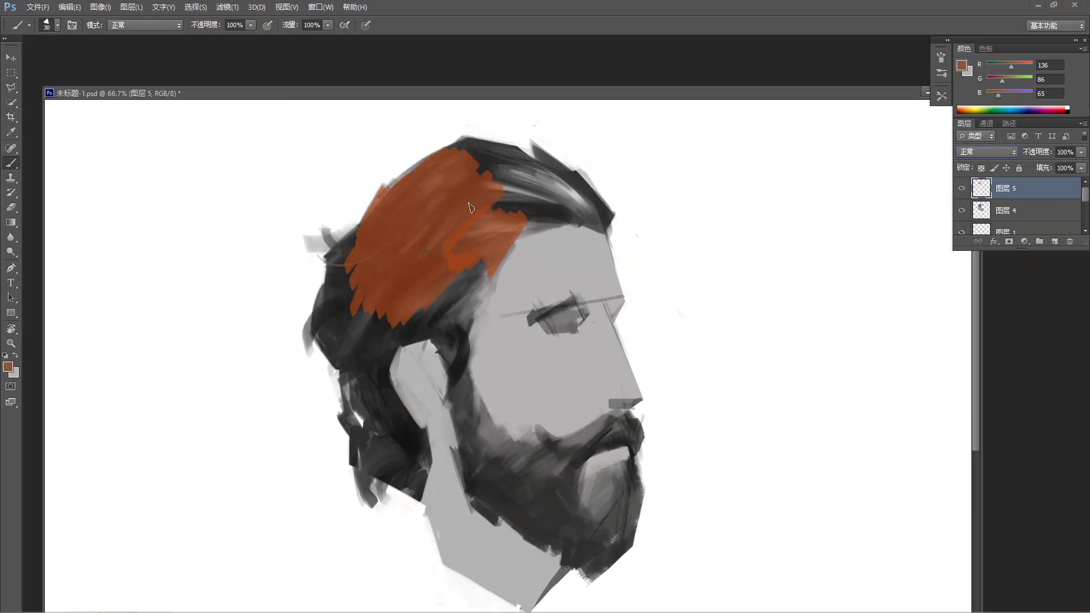
{"action": "left_click", "coordinate": [471, 185], "text": "alt"}
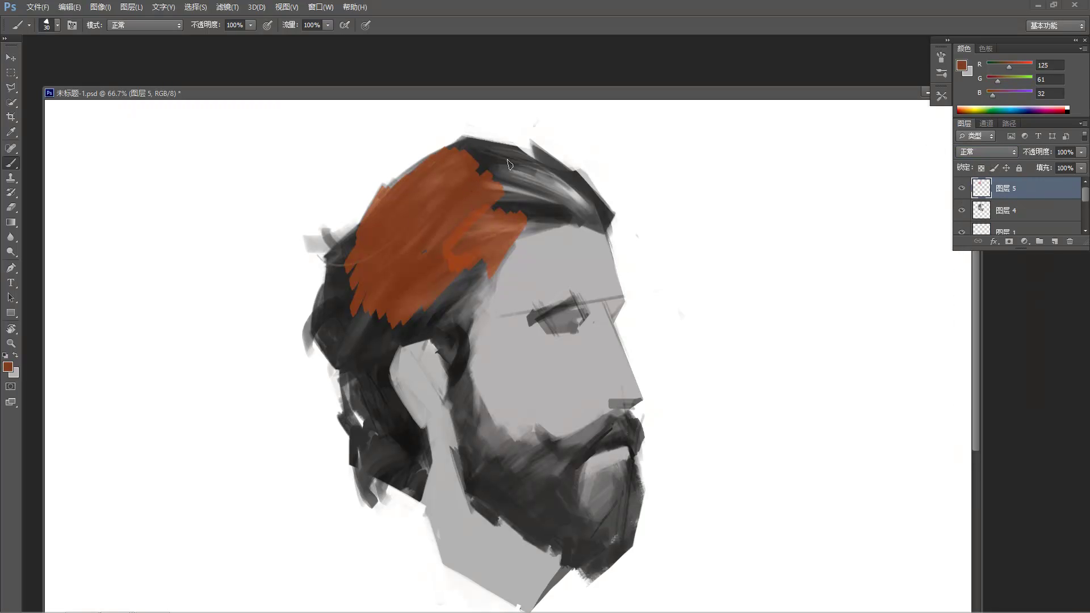
{"action": "left_click", "coordinate": [991, 153]}
{"action": "left_click", "coordinate": [978, 310]}
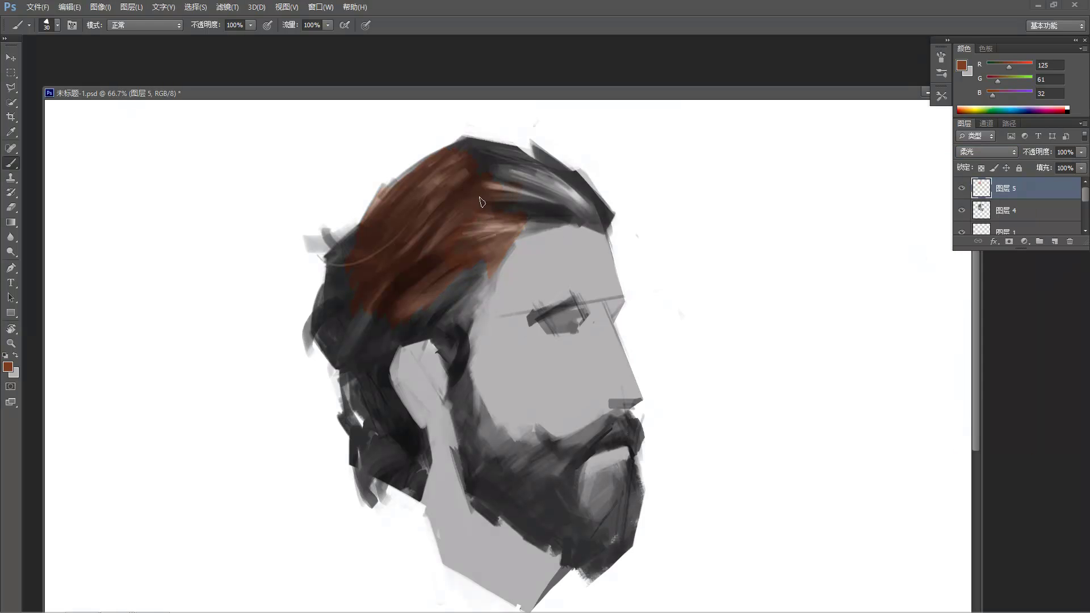
Paint the reddish brown over the hair above the forehead, along the front hairline and down to the temple.
{"action": "mouse_move", "coordinate": [506, 217]}
{"action": "left_mouse_down"}
{"action": "mouse_move", "coordinate": [531, 213]}
{"action": "mouse_move", "coordinate": [516, 230]}
{"action": "mouse_move", "coordinate": [562, 218]}
{"action": "mouse_move", "coordinate": [517, 241]}
{"action": "left_mouse_up"}
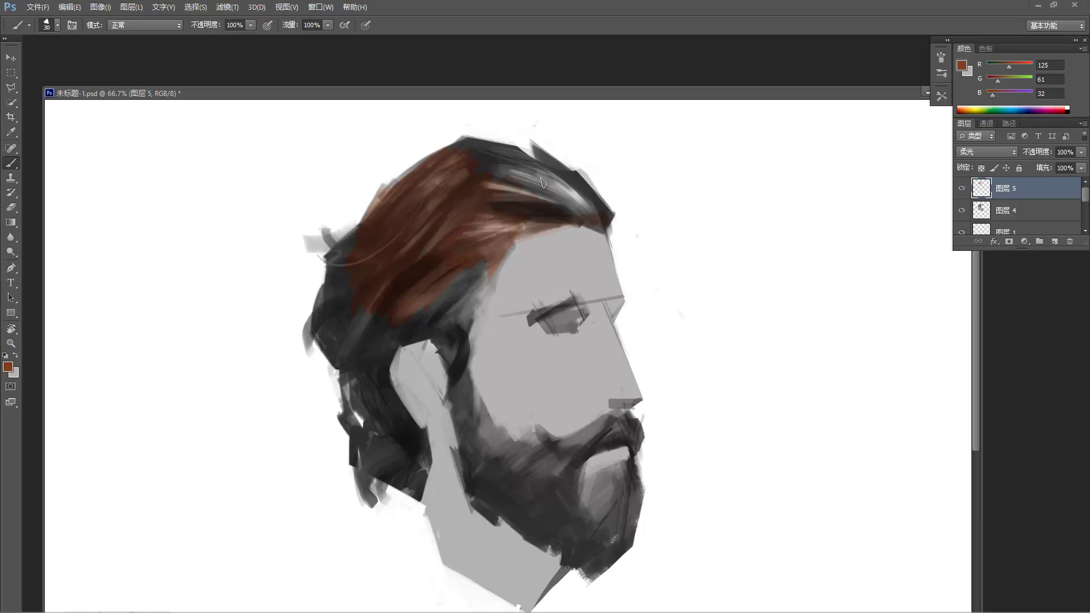
{"action": "left_click_drag", "start_coordinate": [534, 184], "coordinate": [579, 205]}
{"action": "mouse_move", "coordinate": [472, 149]}
{"action": "left_mouse_down"}
{"action": "mouse_move", "coordinate": [525, 160]}
{"action": "mouse_move", "coordinate": [493, 145]}
{"action": "mouse_move", "coordinate": [565, 186]}
{"action": "left_mouse_up"}
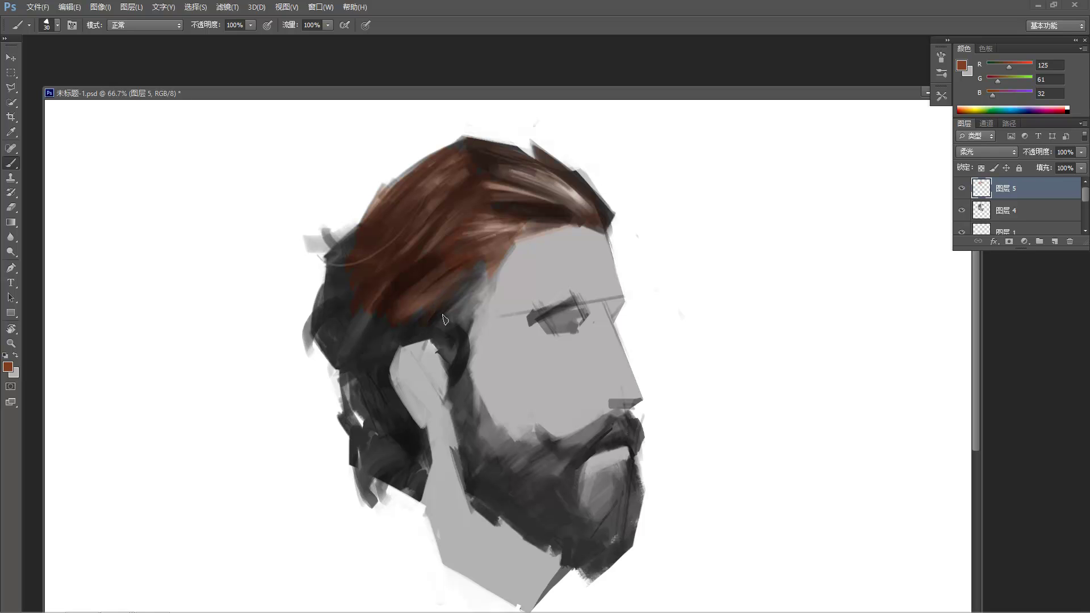
{"action": "left_click_drag", "start_coordinate": [466, 299], "coordinate": [440, 332]}
{"action": "mouse_move", "coordinate": [476, 264]}
{"action": "left_mouse_down"}
{"action": "mouse_move", "coordinate": [455, 336]}
{"action": "mouse_move", "coordinate": [461, 326]}
{"action": "left_mouse_up"}
{"action": "left_click_drag", "start_coordinate": [495, 272], "coordinate": [471, 348]}
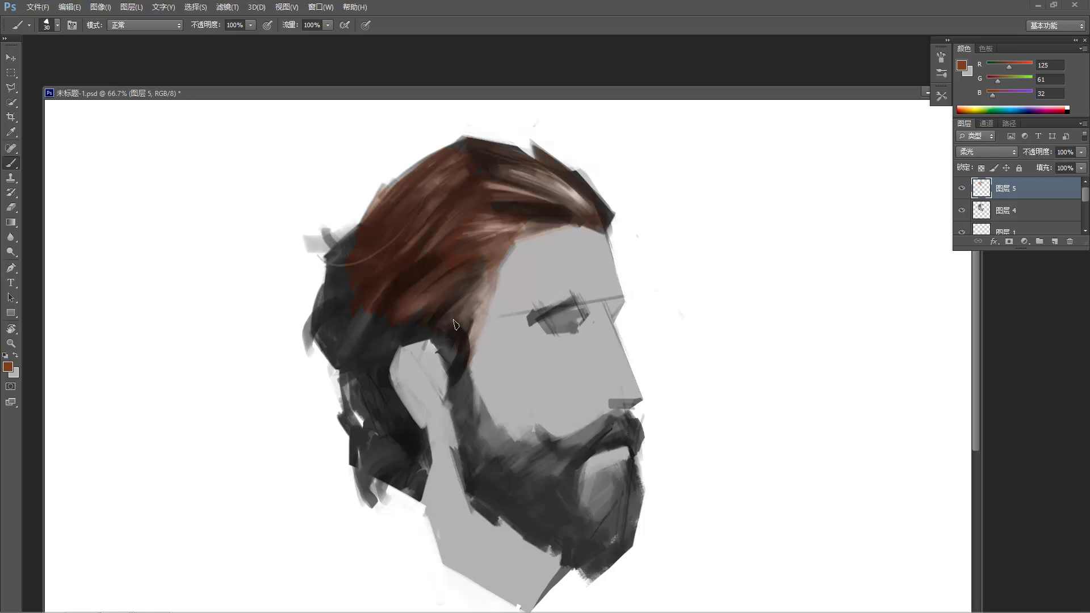
Tint the sideburn, the upper beard along the cheek and the middle of the beard with the reddish brown.
{"action": "left_click_drag", "start_coordinate": [469, 422], "coordinate": [449, 377]}
{"action": "left_click_drag", "start_coordinate": [462, 452], "coordinate": [455, 407]}
{"action": "mouse_move", "coordinate": [487, 453]}
{"action": "left_mouse_down"}
{"action": "mouse_move", "coordinate": [471, 393]}
{"action": "mouse_move", "coordinate": [495, 435]}
{"action": "mouse_move", "coordinate": [483, 412]}
{"action": "left_mouse_up"}
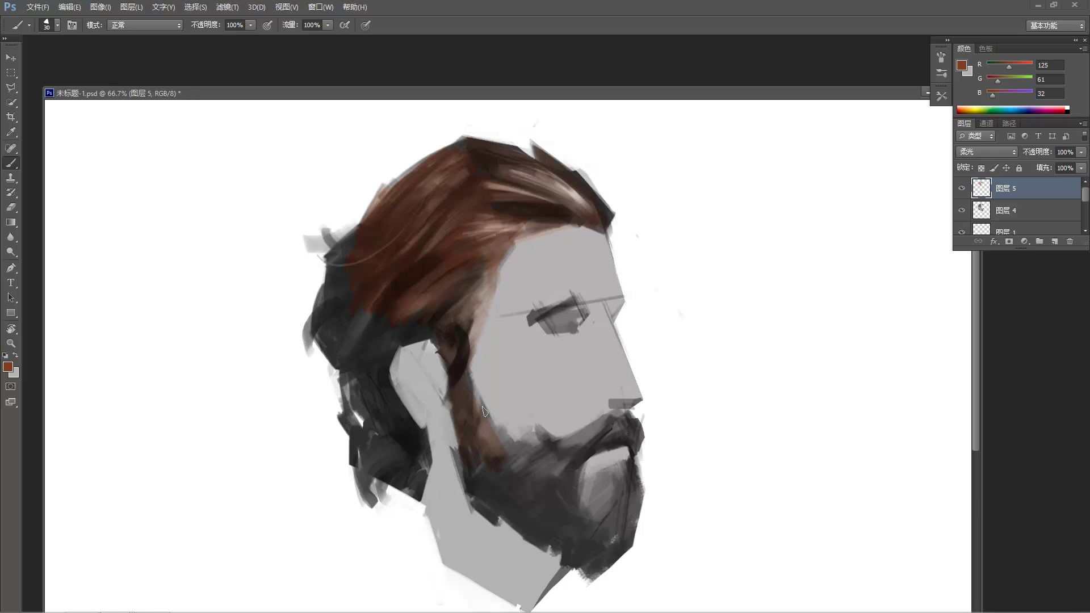
{"action": "mouse_move", "coordinate": [559, 447]}
{"action": "left_mouse_down"}
{"action": "mouse_move", "coordinate": [583, 441]}
{"action": "mouse_move", "coordinate": [555, 468]}
{"action": "mouse_move", "coordinate": [588, 439]}
{"action": "mouse_move", "coordinate": [511, 474]}
{"action": "left_mouse_up"}
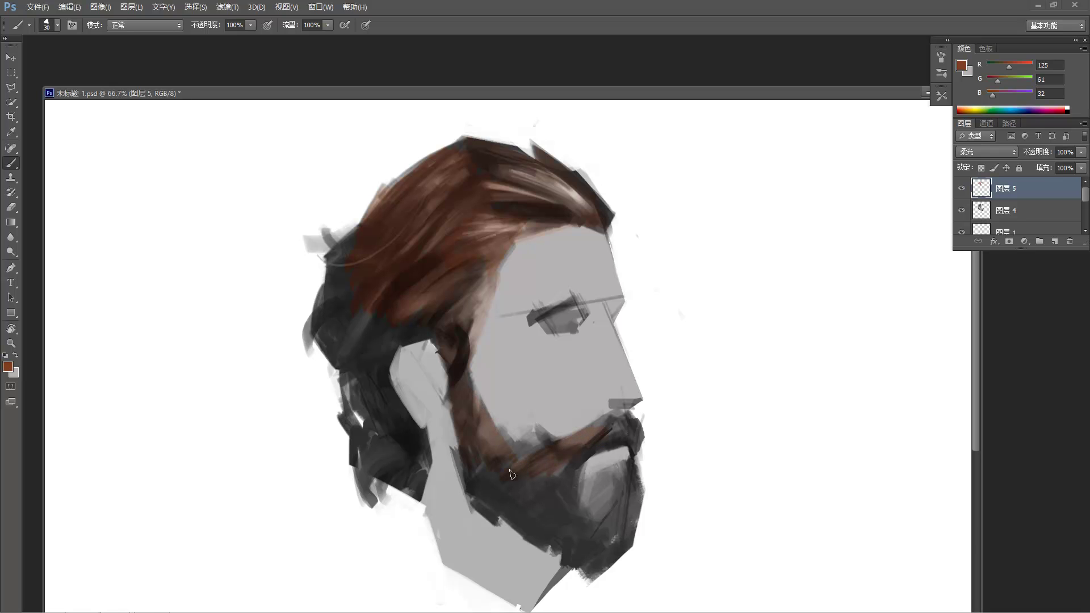
{"action": "mouse_move", "coordinate": [508, 514]}
{"action": "left_mouse_down"}
{"action": "mouse_move", "coordinate": [566, 489]}
{"action": "mouse_move", "coordinate": [531, 526]}
{"action": "mouse_move", "coordinate": [545, 520]}
{"action": "mouse_move", "coordinate": [567, 476]}
{"action": "left_mouse_up"}
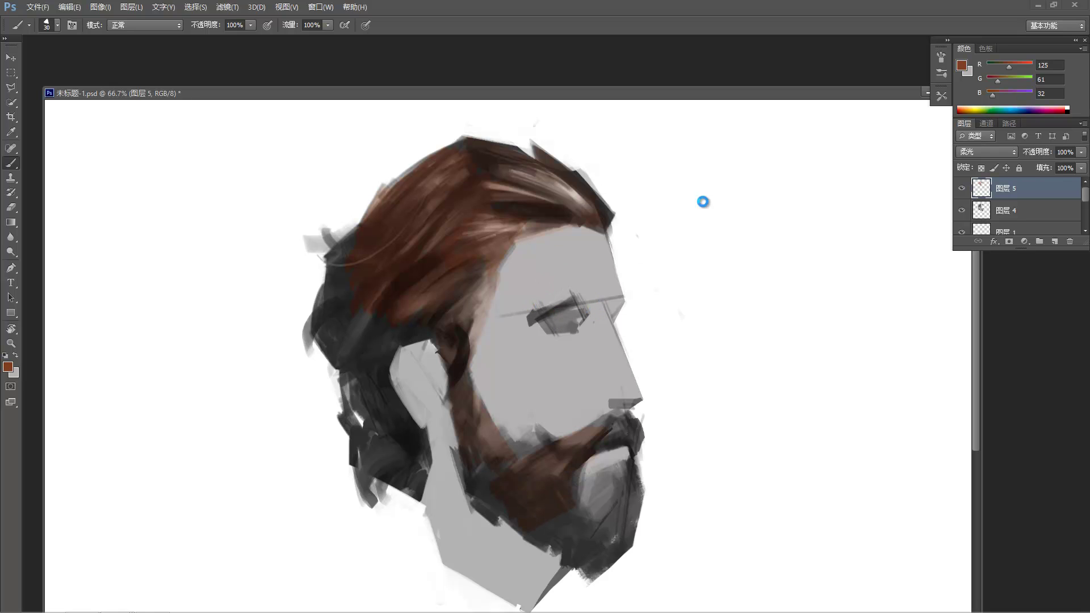
Resize the image to 1800 × 1800 pixels, keeping its proportions.
{"action": "right_click", "coordinate": [671, 102]}
{"action": "right_click", "coordinate": [672, 93]}
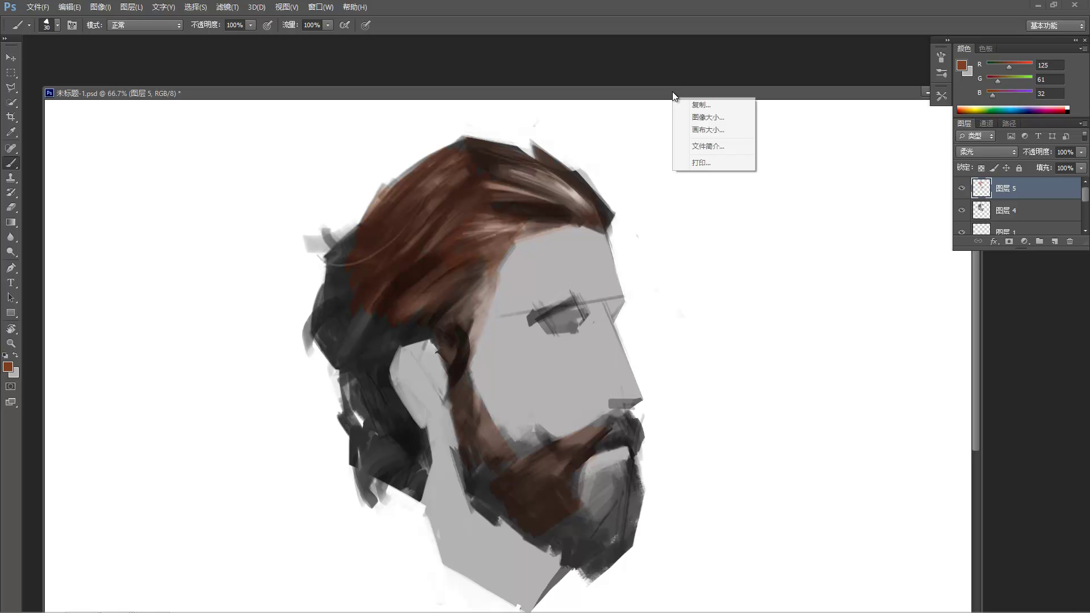
{"action": "left_click", "coordinate": [706, 117]}
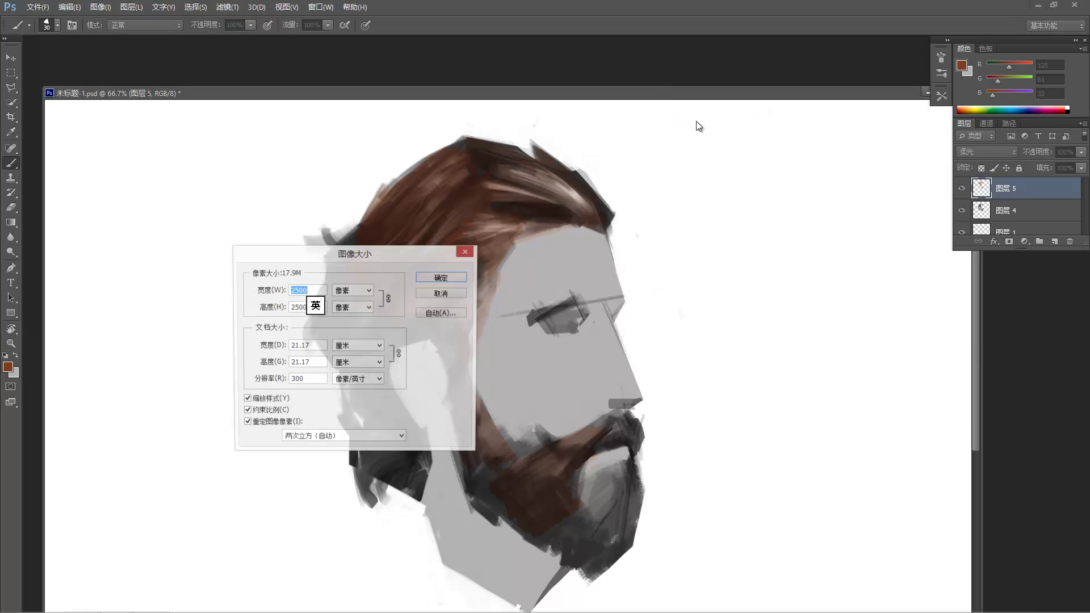
{"action": "type", "text": "1"}
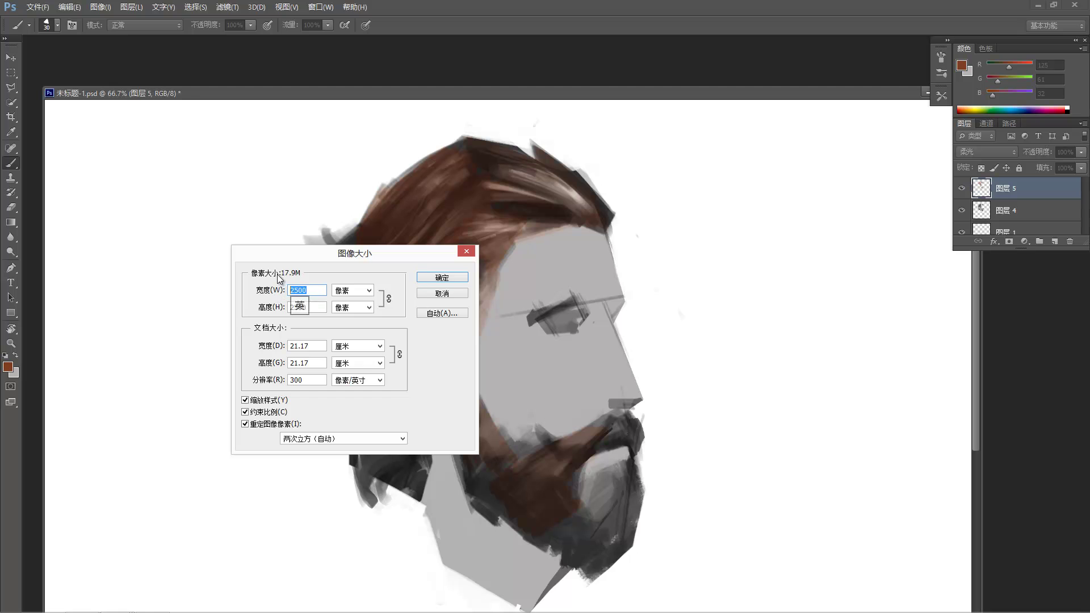
{"action": "type", "text": "800"}
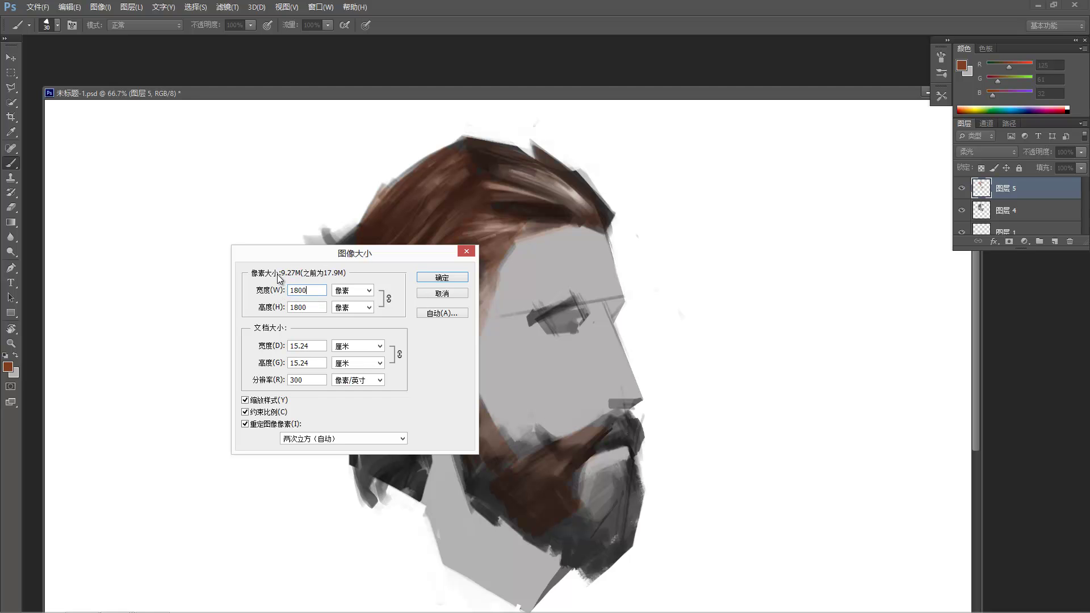
{"action": "left_click", "coordinate": [448, 278]}
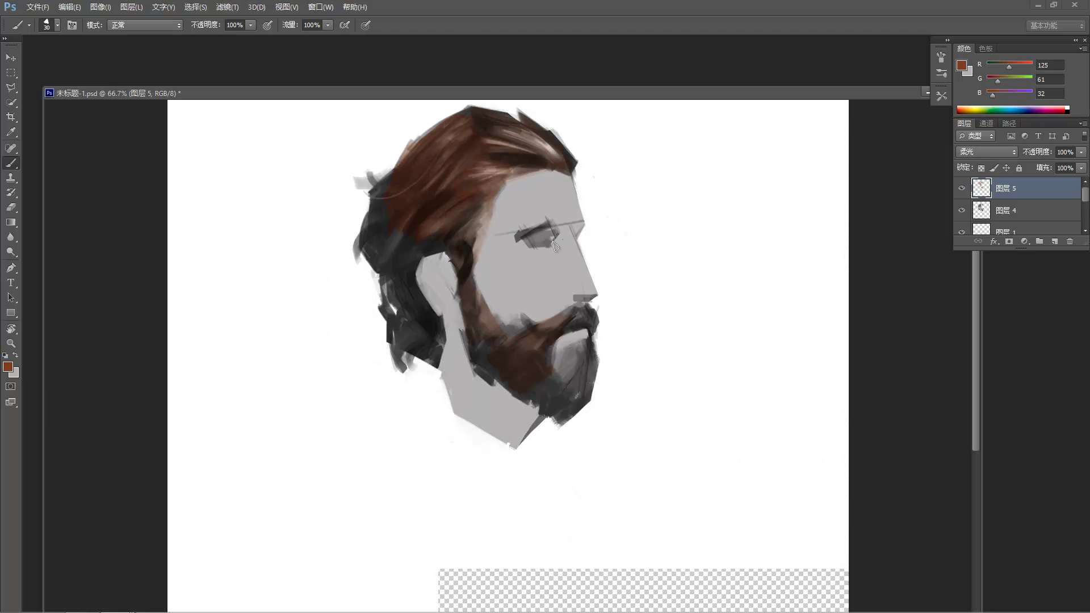
Paint the reddish brown over the moustache, the rest of the beard and the hair at the back of the head.
{"action": "key", "text": "z"}
{"action": "left_click", "coordinate": [553, 238]}
{"action": "left_click_drag", "start_coordinate": [489, 235], "coordinate": [506, 314]}
{"action": "left_click_drag", "start_coordinate": [473, 211], "coordinate": [516, 214]}
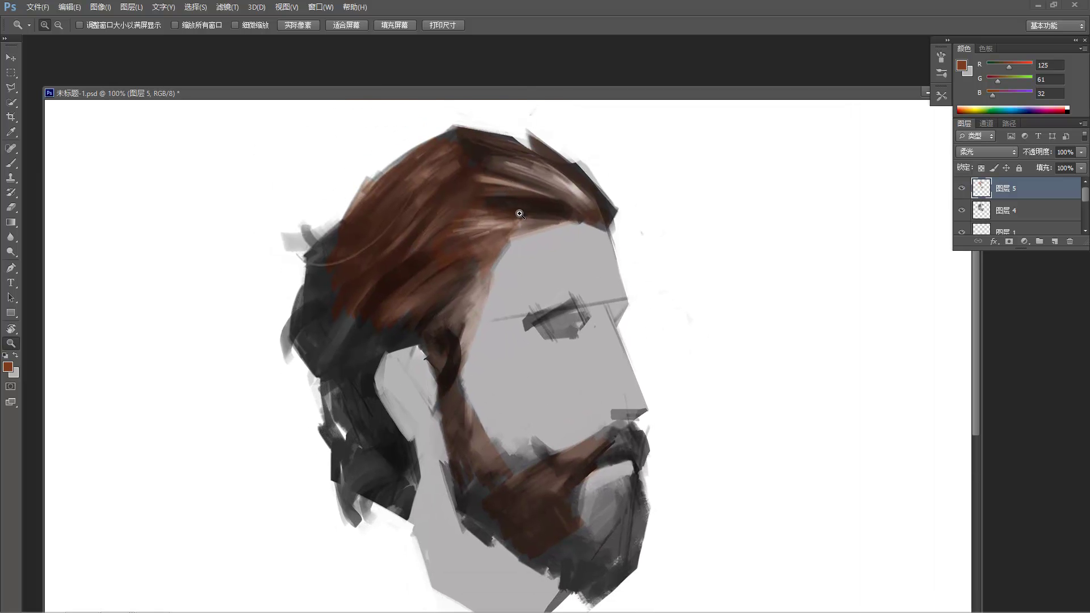
{"action": "left_click", "coordinate": [342, 23]}
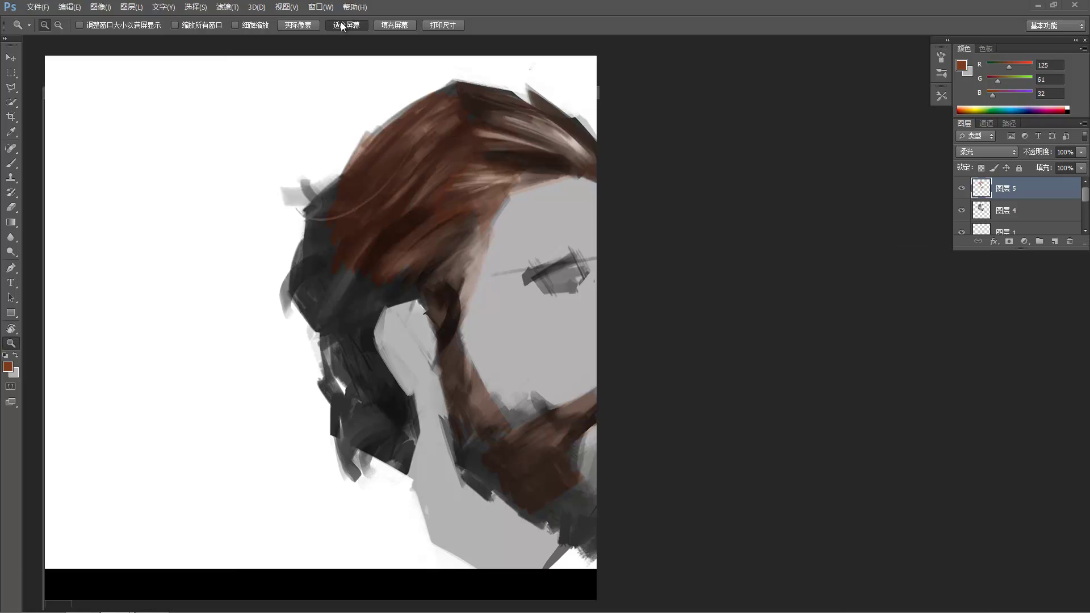
{"action": "key", "text": "ctrl+1"}
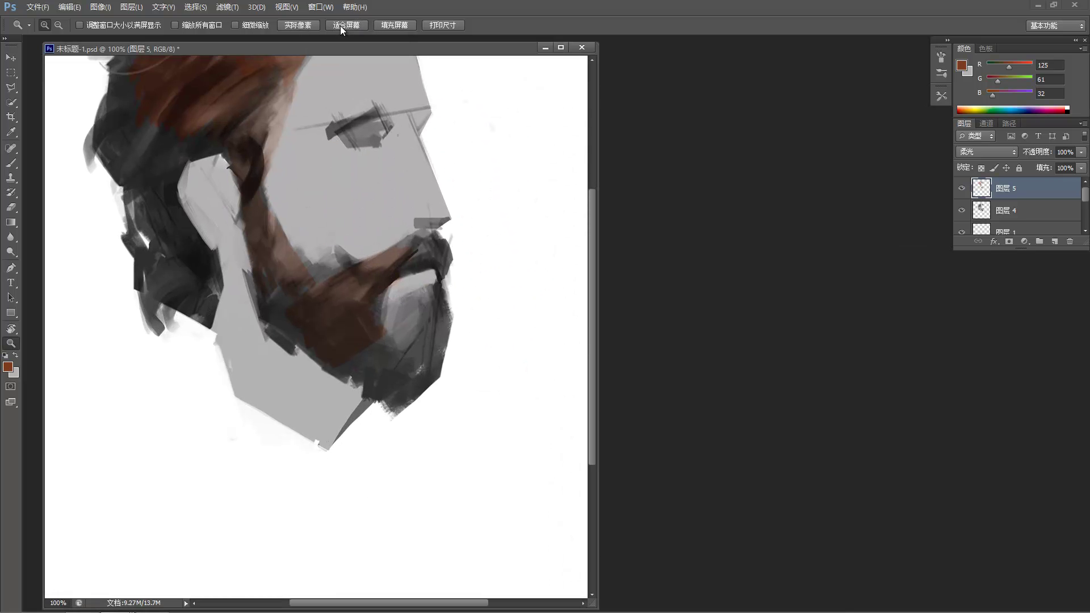
{"action": "left_click_drag", "start_coordinate": [458, 113], "coordinate": [499, 225]}
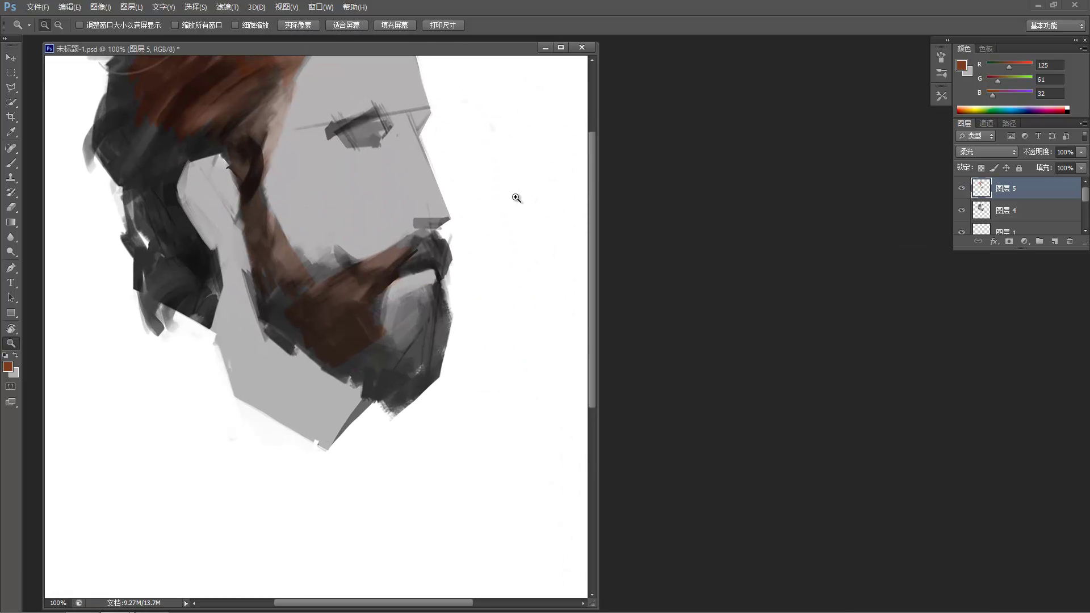
{"action": "left_click_drag", "start_coordinate": [918, 261], "coordinate": [917, 259]}
{"action": "key", "text": "b"}
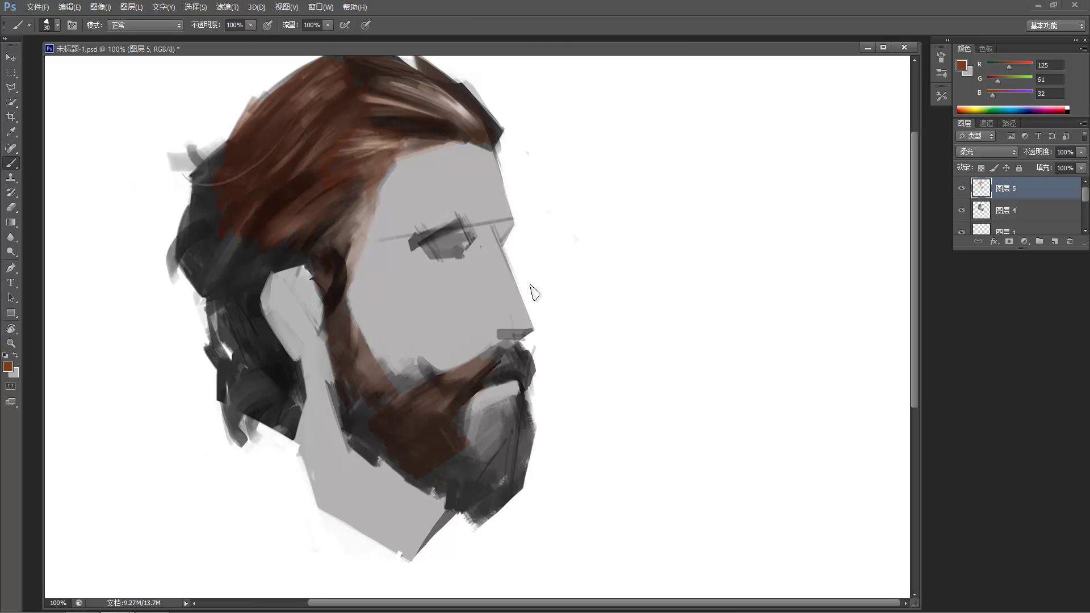
{"action": "mouse_move", "coordinate": [501, 348]}
{"action": "left_mouse_down"}
{"action": "mouse_move", "coordinate": [493, 367]}
{"action": "mouse_move", "coordinate": [510, 352]}
{"action": "mouse_move", "coordinate": [514, 370]}
{"action": "mouse_move", "coordinate": [521, 363]}
{"action": "mouse_move", "coordinate": [477, 437]}
{"action": "mouse_move", "coordinate": [500, 408]}
{"action": "mouse_move", "coordinate": [503, 426]}
{"action": "mouse_move", "coordinate": [483, 460]}
{"action": "mouse_move", "coordinate": [514, 432]}
{"action": "mouse_move", "coordinate": [499, 480]}
{"action": "mouse_move", "coordinate": [520, 450]}
{"action": "mouse_move", "coordinate": [487, 504]}
{"action": "mouse_move", "coordinate": [506, 477]}
{"action": "mouse_move", "coordinate": [486, 486]}
{"action": "mouse_move", "coordinate": [464, 463]}
{"action": "mouse_move", "coordinate": [435, 485]}
{"action": "mouse_move", "coordinate": [455, 450]}
{"action": "mouse_move", "coordinate": [415, 481]}
{"action": "left_mouse_up"}
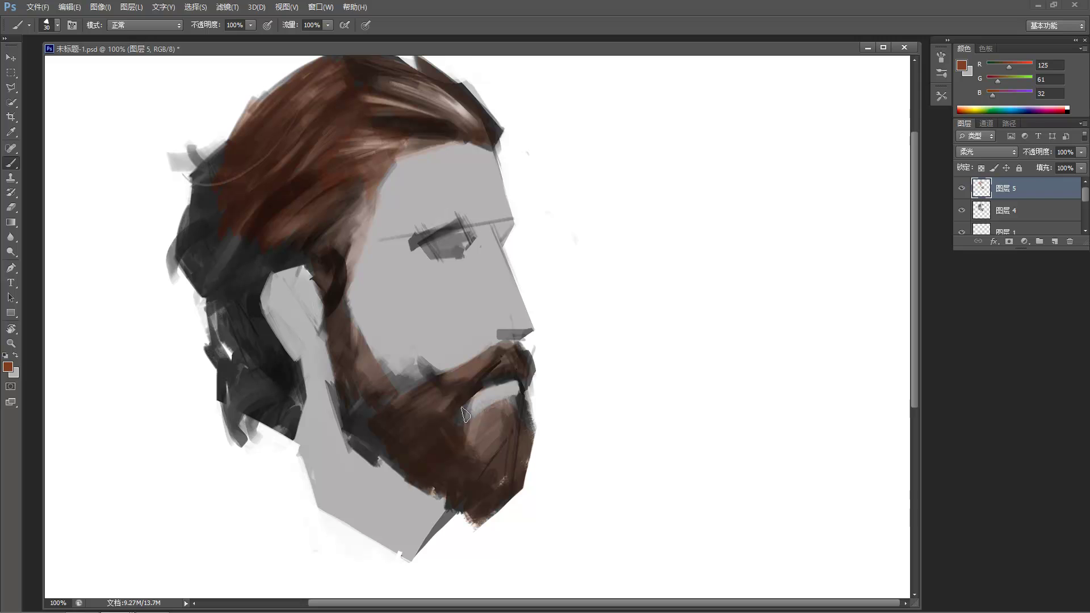
{"action": "mouse_move", "coordinate": [199, 227]}
{"action": "left_mouse_down"}
{"action": "mouse_move", "coordinate": [194, 190]}
{"action": "mouse_move", "coordinate": [190, 200]}
{"action": "mouse_move", "coordinate": [213, 181]}
{"action": "mouse_move", "coordinate": [210, 232]}
{"action": "mouse_move", "coordinate": [222, 231]}
{"action": "mouse_move", "coordinate": [201, 275]}
{"action": "mouse_move", "coordinate": [218, 260]}
{"action": "mouse_move", "coordinate": [219, 294]}
{"action": "mouse_move", "coordinate": [249, 263]}
{"action": "mouse_move", "coordinate": [236, 301]}
{"action": "mouse_move", "coordinate": [253, 284]}
{"action": "mouse_move", "coordinate": [245, 334]}
{"action": "mouse_move", "coordinate": [231, 297]}
{"action": "mouse_move", "coordinate": [218, 317]}
{"action": "mouse_move", "coordinate": [209, 296]}
{"action": "mouse_move", "coordinate": [223, 364]}
{"action": "mouse_move", "coordinate": [231, 346]}
{"action": "mouse_move", "coordinate": [228, 388]}
{"action": "mouse_move", "coordinate": [249, 409]}
{"action": "mouse_move", "coordinate": [247, 363]}
{"action": "mouse_move", "coordinate": [256, 390]}
{"action": "mouse_move", "coordinate": [264, 343]}
{"action": "mouse_move", "coordinate": [295, 398]}
{"action": "left_mouse_up"}
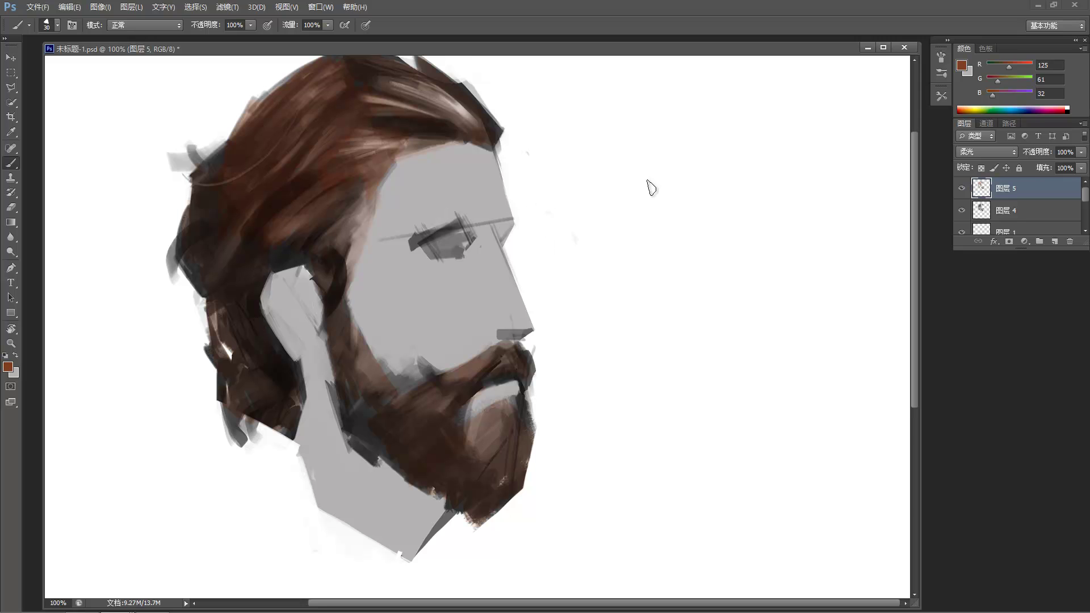
Save the document and cycle the screen modes, ending in full screen with the menu bar.
{"action": "key", "text": "ctrl+s"}
{"action": "key", "text": "f"}
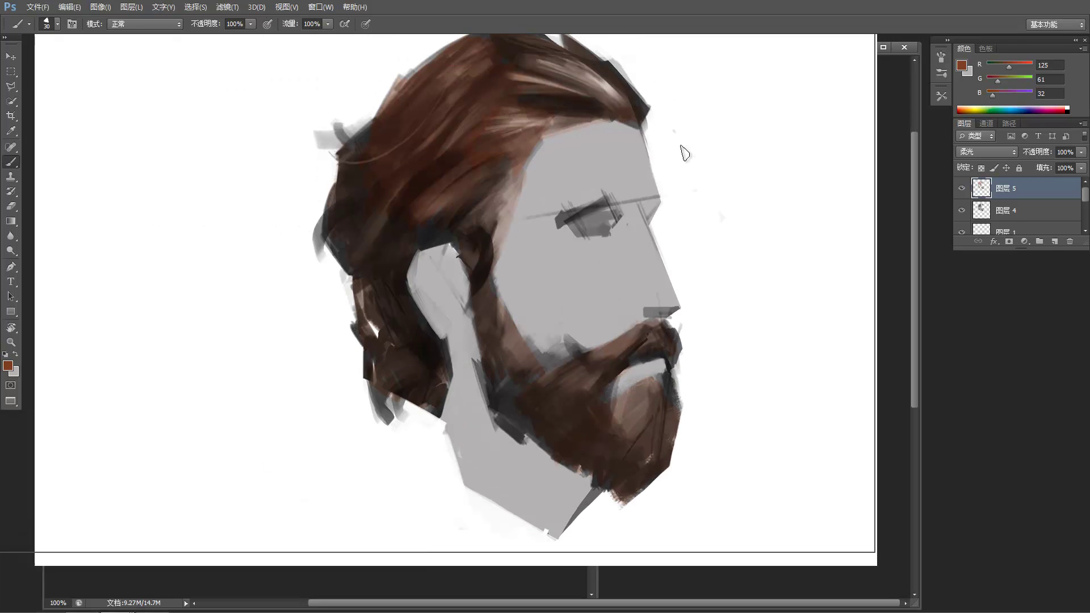
{"action": "key", "text": "f"}
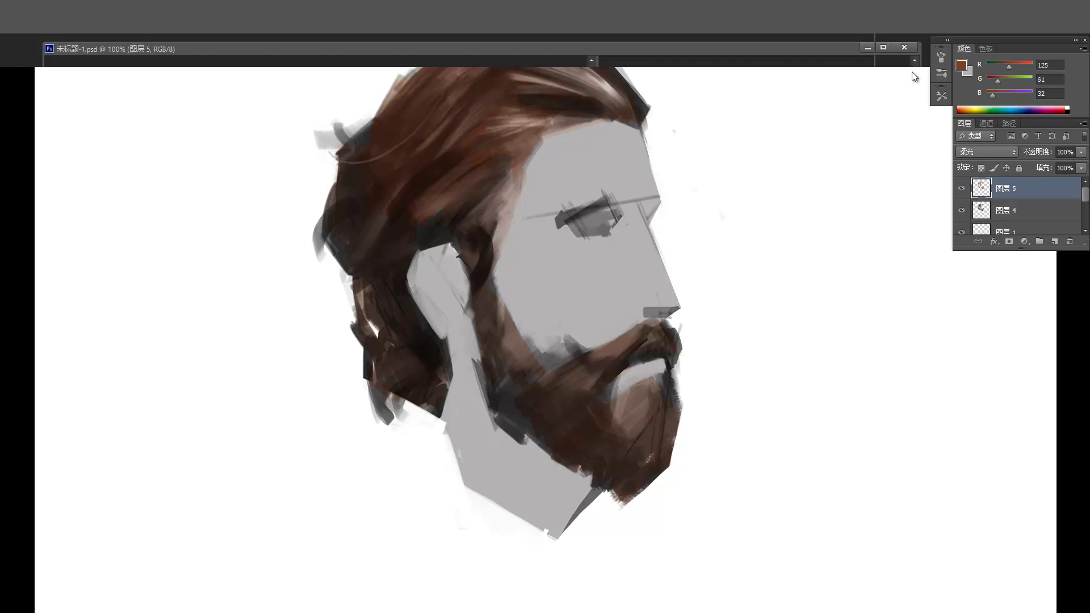
{"action": "key", "text": "f"}
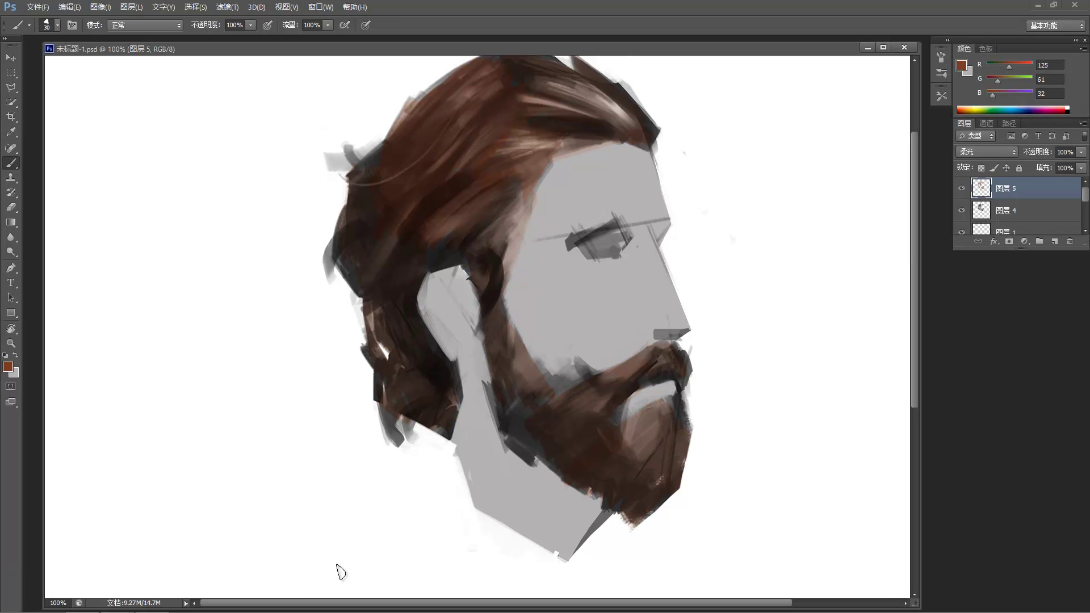
{"action": "key", "text": "f"}
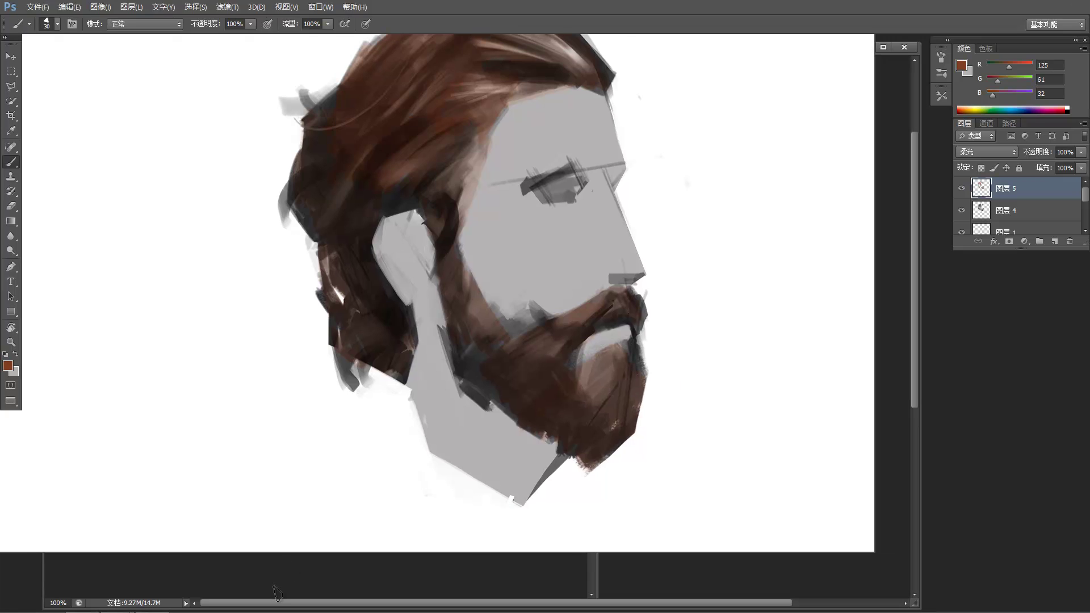
Return from full screen to the standard screen mode.
{"action": "key", "text": "f"}
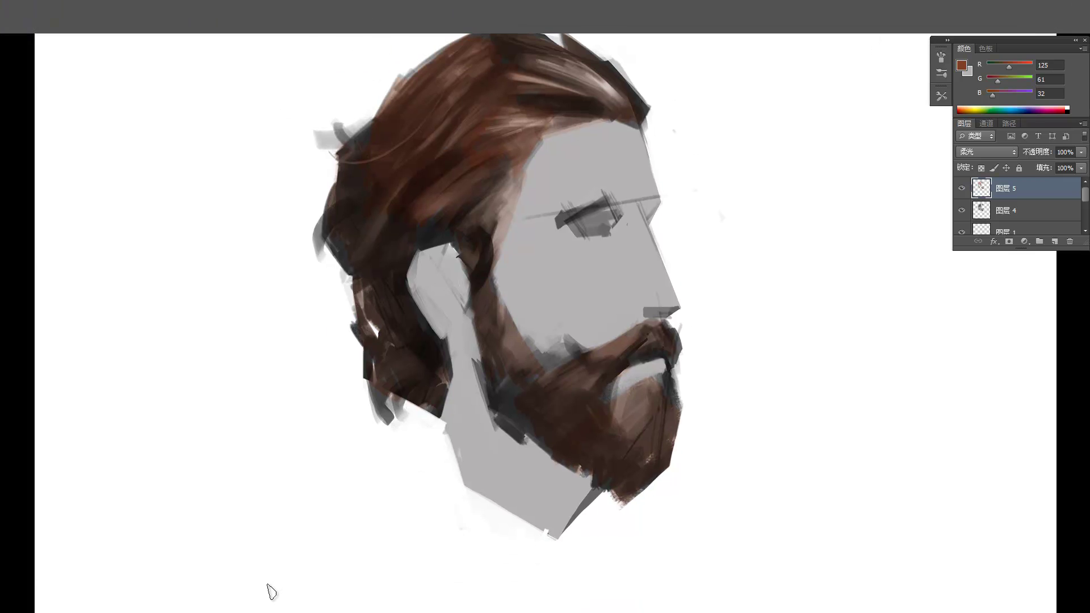
{"action": "key", "text": "f"}
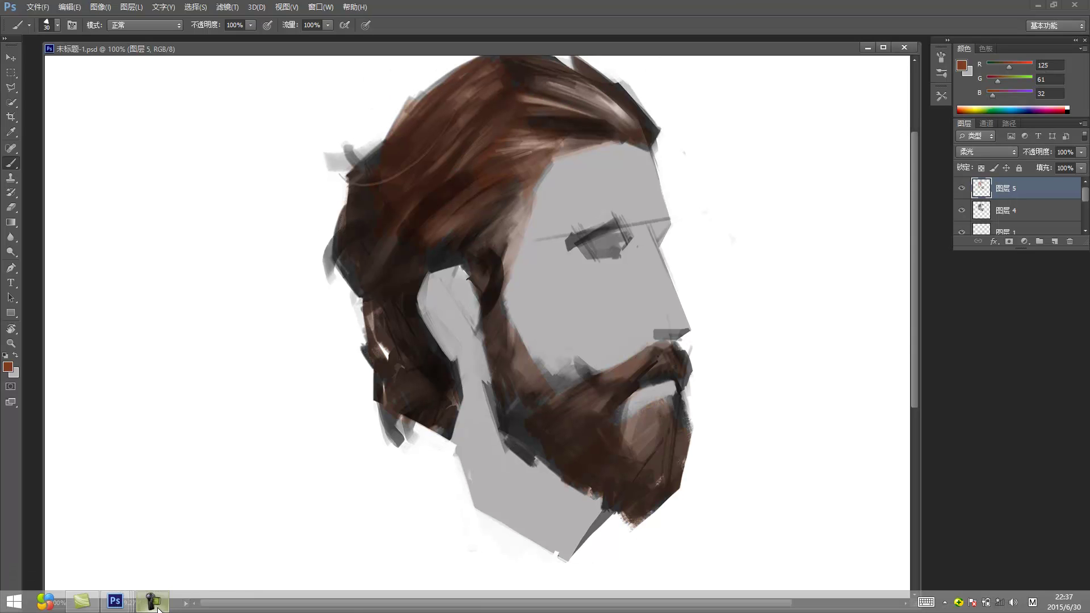
{"action": "left_click", "coordinate": [158, 606]}
{"action": "key", "text": "F9"}
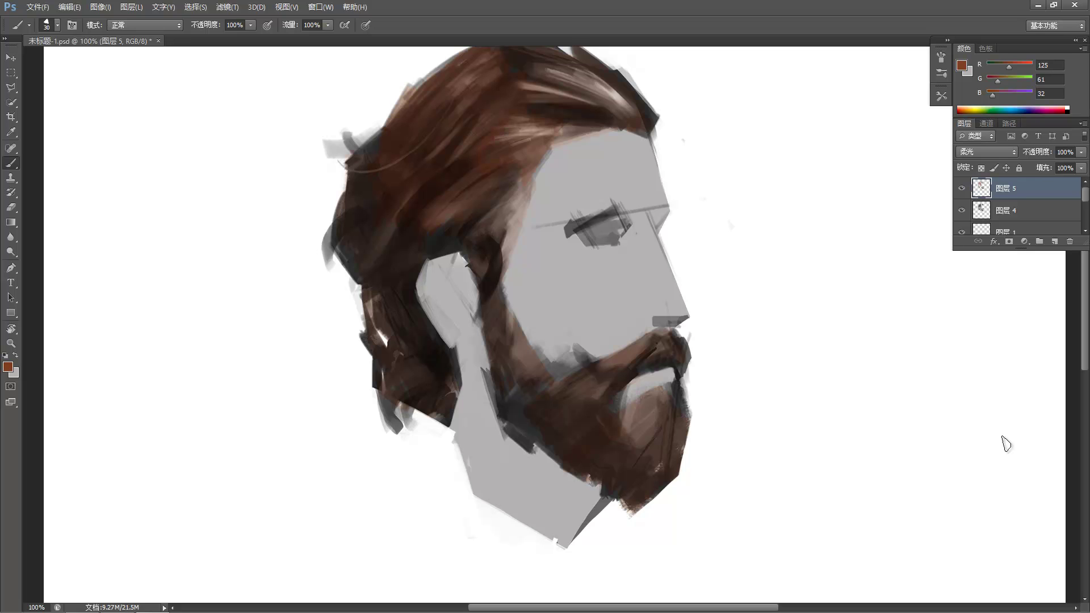
Compare the portrait with and without the Soft Light tint layer, and add a new normal layer above it.
{"action": "left_click", "coordinate": [963, 188]}
{"action": "left_click", "coordinate": [962, 189]}
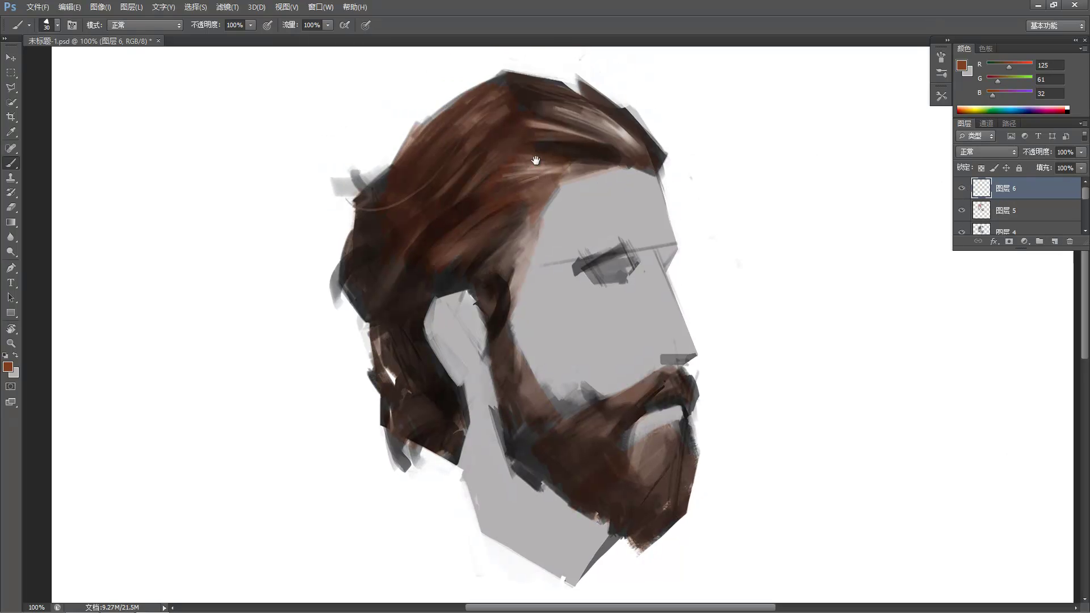
{"action": "left_click_drag", "start_coordinate": [535, 161], "coordinate": [544, 178]}
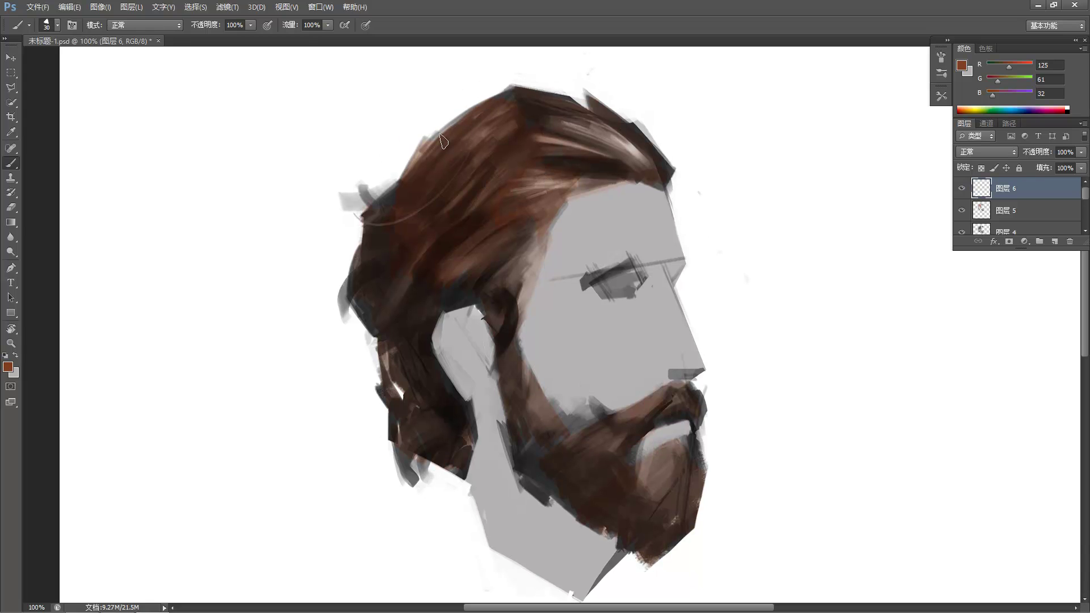
Repaint the hair's upper back edge with a sampled dark brown and cover the grey stray strokes beside it with white.
{"action": "left_click", "coordinate": [445, 142], "text": "alt"}
{"action": "left_click_drag", "start_coordinate": [436, 144], "coordinate": [404, 175]}
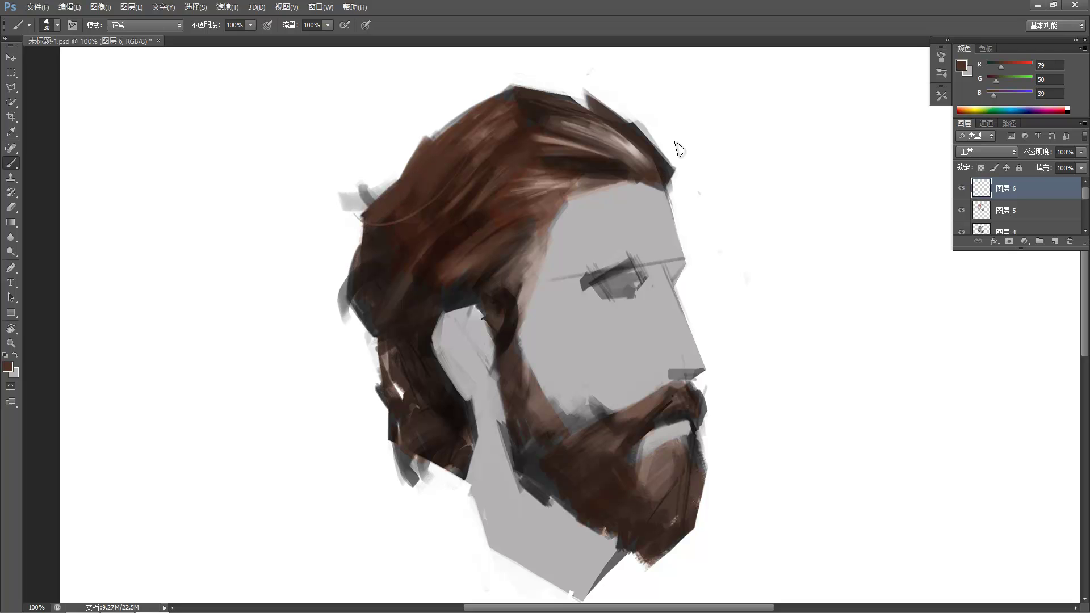
{"action": "left_click", "coordinate": [350, 180], "text": "alt"}
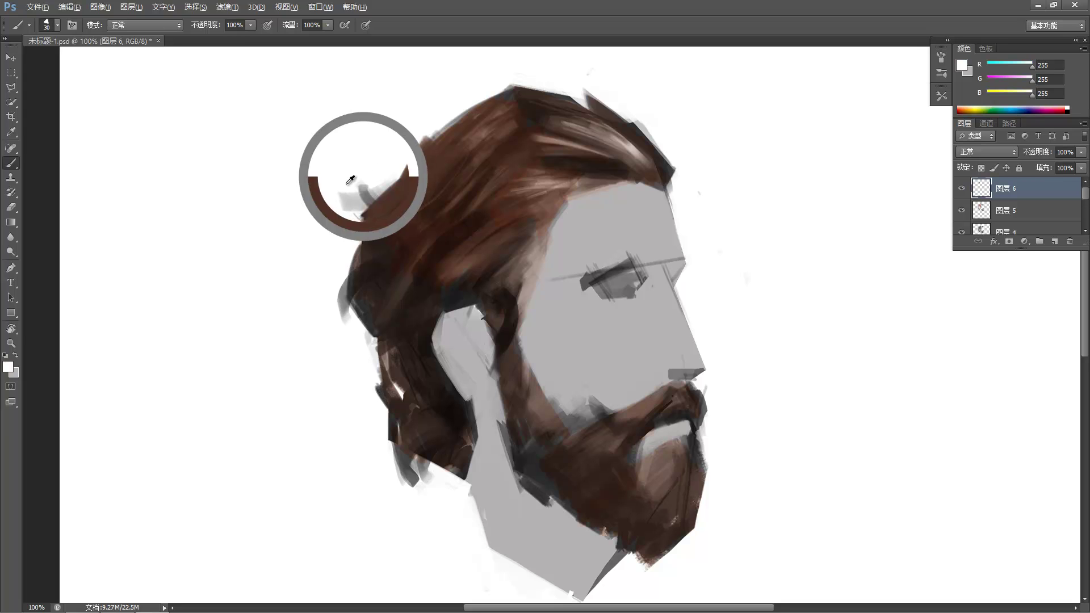
{"action": "left_click_drag", "start_coordinate": [339, 196], "coordinate": [389, 188]}
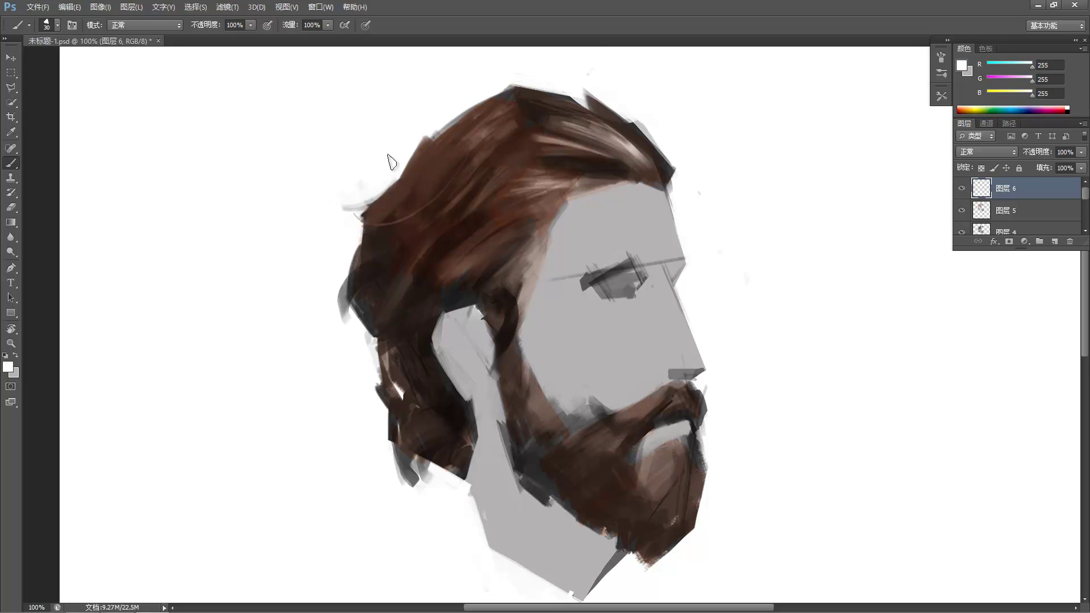
Set the foreground colour to reddish brown (117, 66, 44) and paint it over the upper hair, the moustache's side and the cheek beard.
{"action": "left_click", "coordinate": [8, 366]}
{"action": "left_click", "coordinate": [382, 199]}
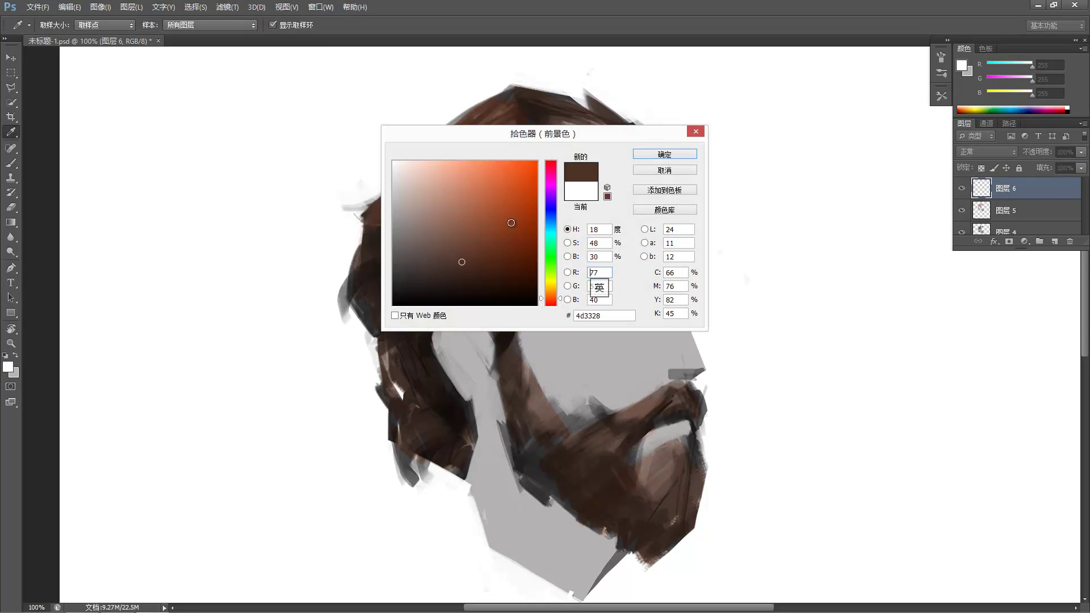
{"action": "left_click", "coordinate": [657, 154]}
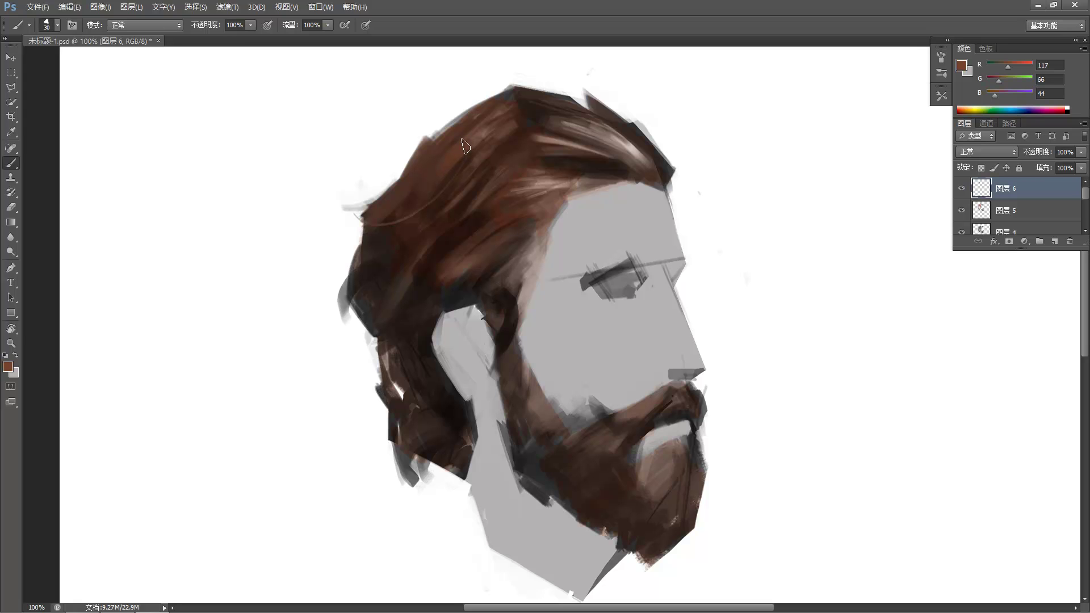
{"action": "left_click_drag", "start_coordinate": [668, 241], "coordinate": [678, 216]}
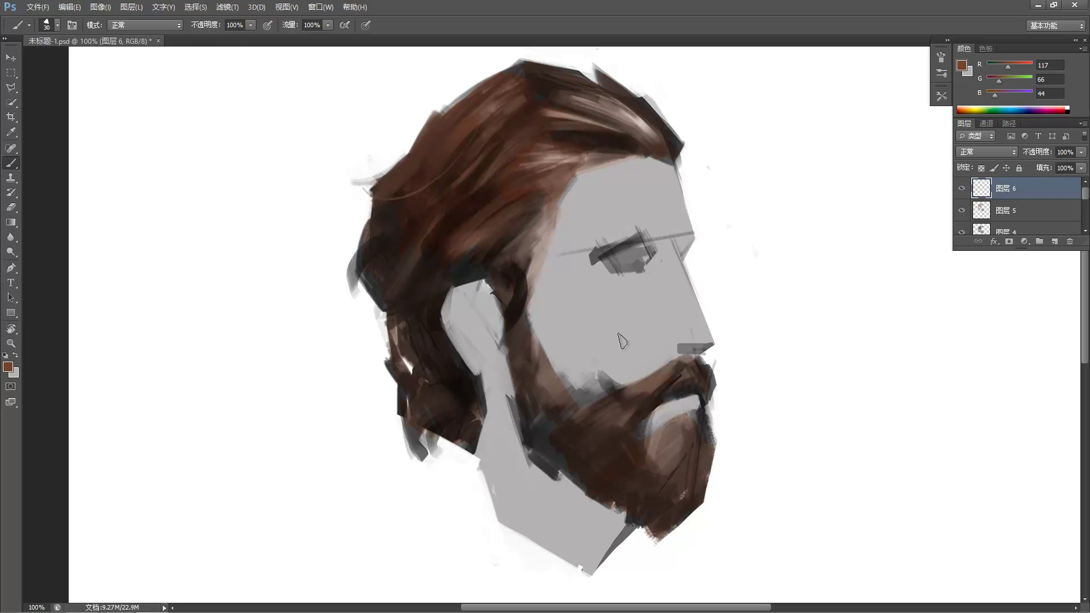
{"action": "left_click_drag", "start_coordinate": [672, 365], "coordinate": [635, 404]}
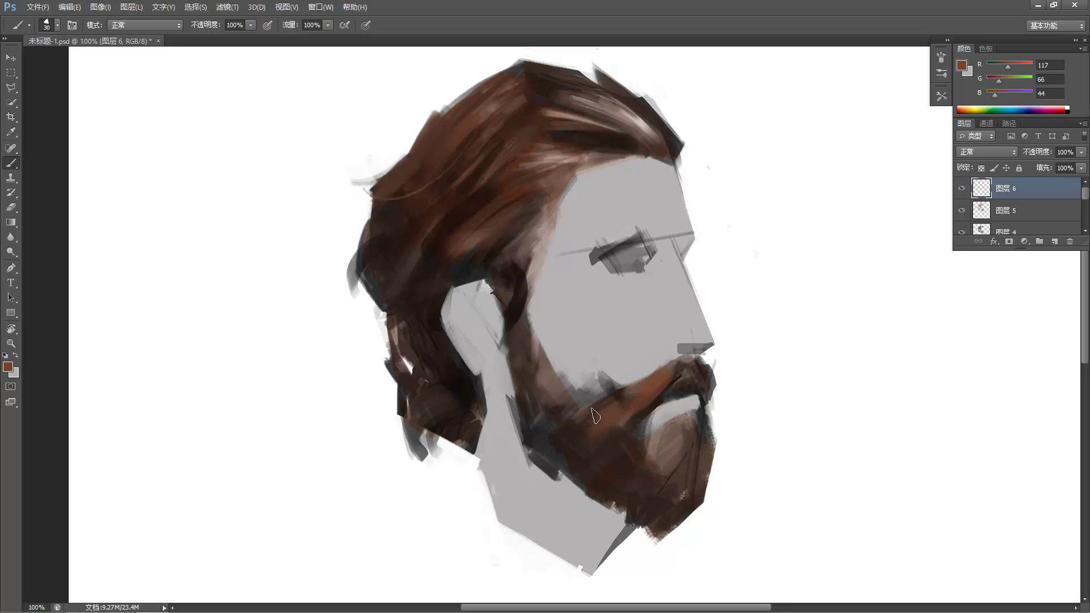
{"action": "left_click_drag", "start_coordinate": [578, 437], "coordinate": [574, 423]}
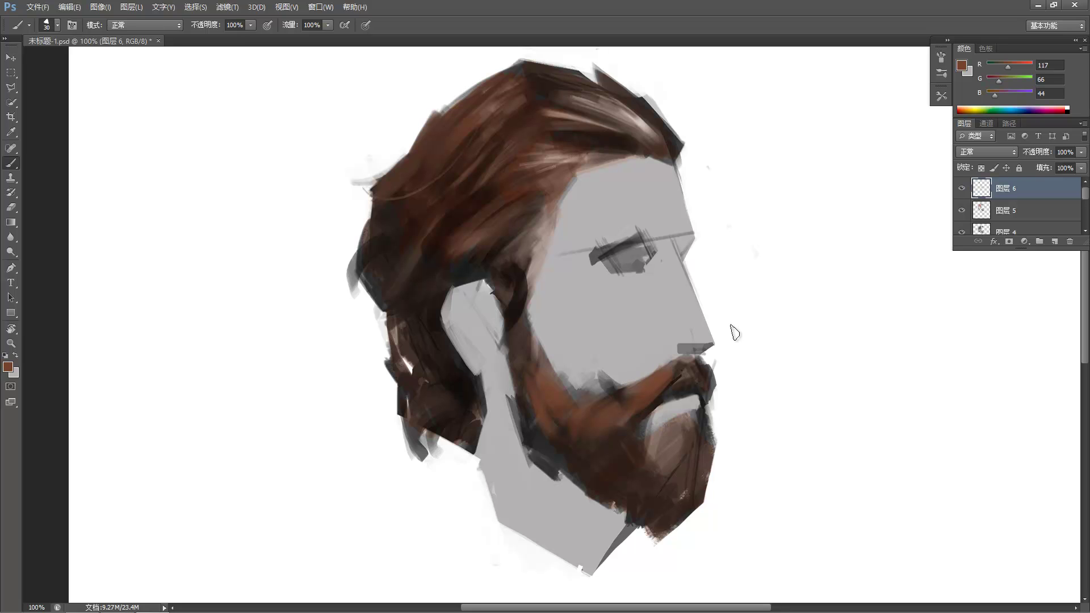
Paint the hair at the temple and above the ear with the reddish brown and with browns sampled from the hair.
{"action": "mouse_move", "coordinate": [499, 254]}
{"action": "left_mouse_down"}
{"action": "mouse_move", "coordinate": [525, 216]}
{"action": "mouse_move", "coordinate": [487, 239]}
{"action": "mouse_move", "coordinate": [509, 244]}
{"action": "mouse_move", "coordinate": [521, 229]}
{"action": "mouse_move", "coordinate": [493, 253]}
{"action": "mouse_move", "coordinate": [520, 241]}
{"action": "mouse_move", "coordinate": [496, 287]}
{"action": "mouse_move", "coordinate": [519, 260]}
{"action": "mouse_move", "coordinate": [529, 265]}
{"action": "mouse_move", "coordinate": [526, 224]}
{"action": "left_mouse_up"}
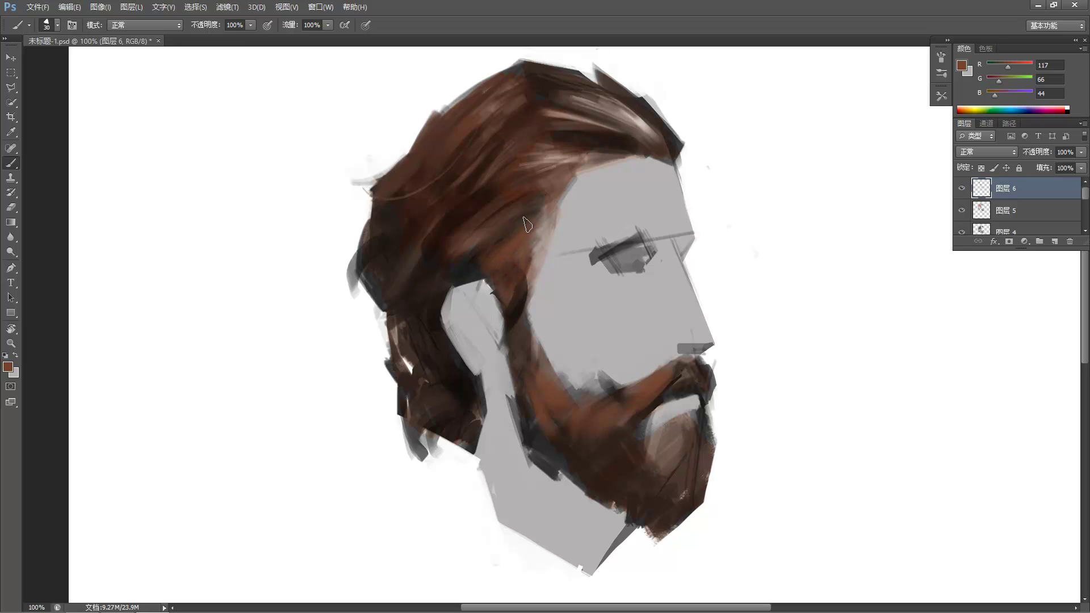
{"action": "mouse_move", "coordinate": [484, 274]}
{"action": "left_mouse_down"}
{"action": "mouse_move", "coordinate": [421, 284]}
{"action": "mouse_move", "coordinate": [442, 255]}
{"action": "left_mouse_up"}
{"action": "left_click", "coordinate": [472, 203], "text": "alt"}
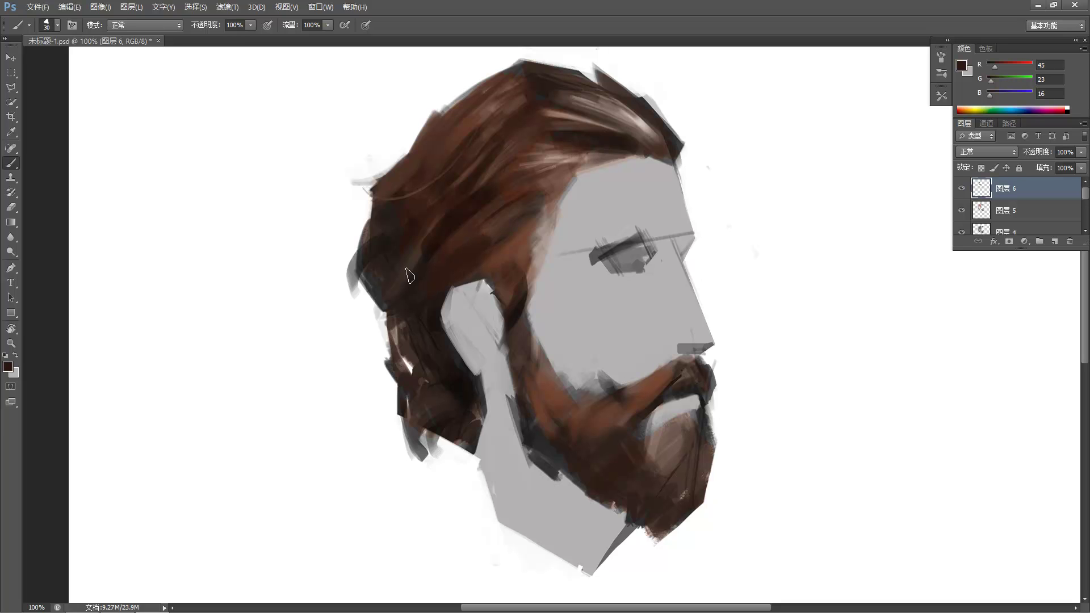
{"action": "left_click", "coordinate": [519, 235], "text": "alt"}
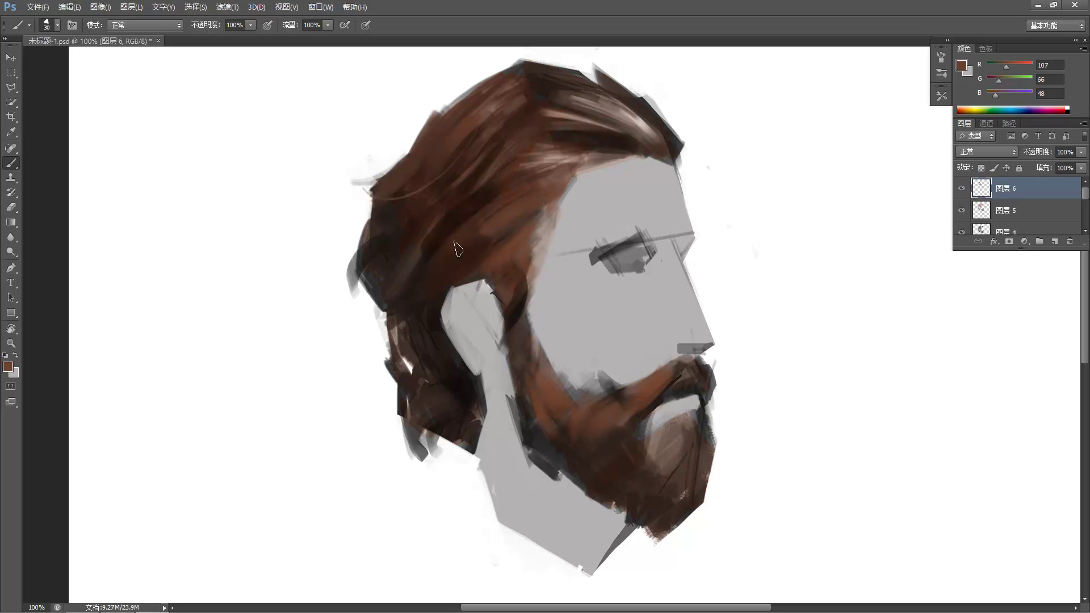
{"action": "left_click", "coordinate": [477, 247], "text": "alt"}
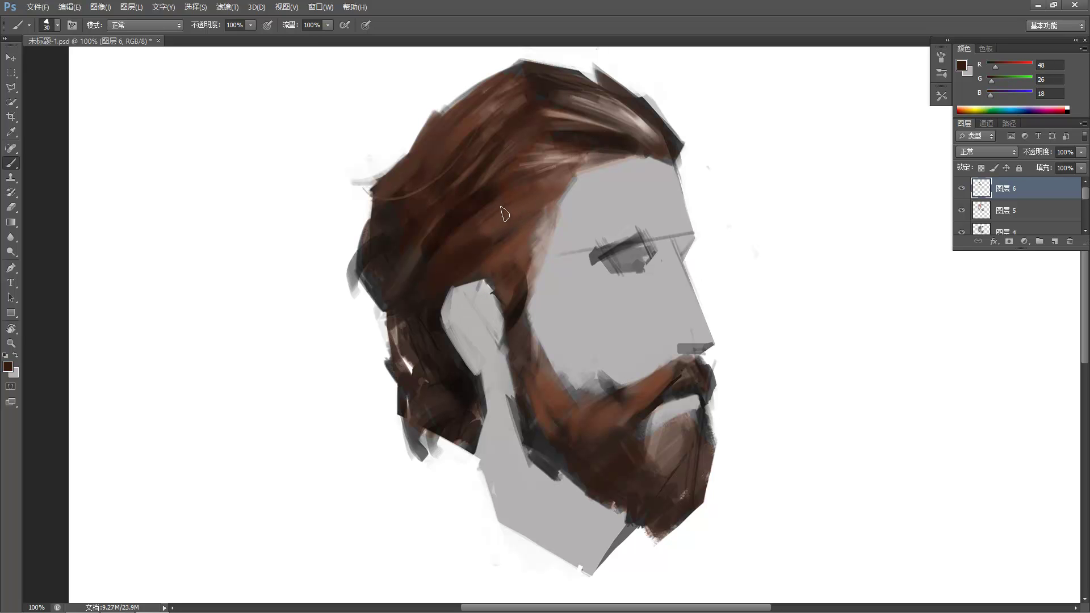
Reduce the brush size to 15 and paint finer strands along the front of the hair with sampled dark, light and medium browns.
{"action": "key", "text": "bracketleft"}
{"action": "key", "text": "bracketleft"}
{"action": "key", "text": "bracketleft"}
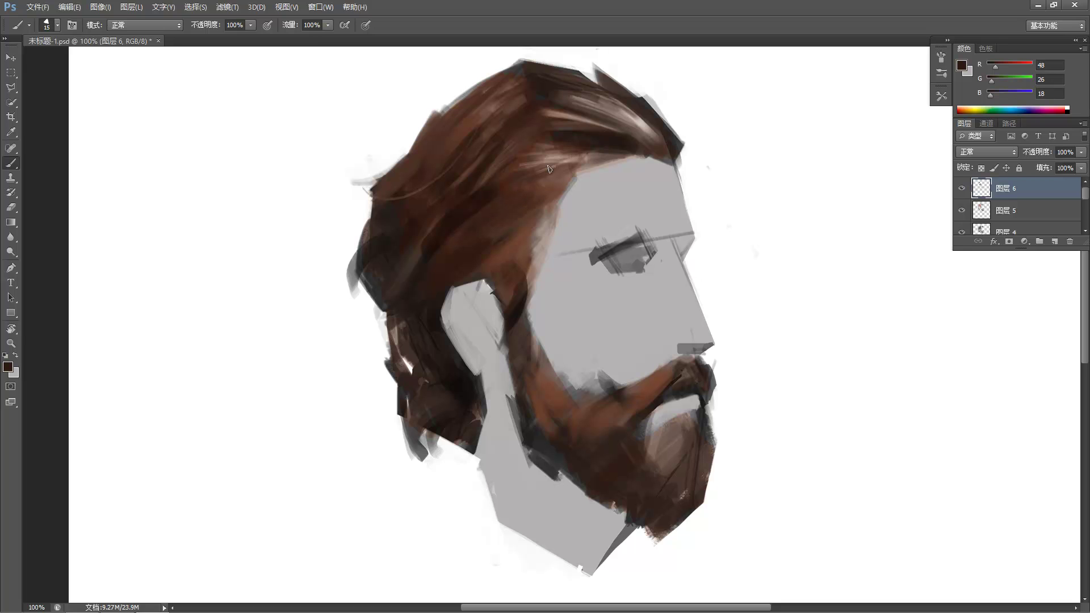
{"action": "left_click", "coordinate": [572, 161], "text": "alt"}
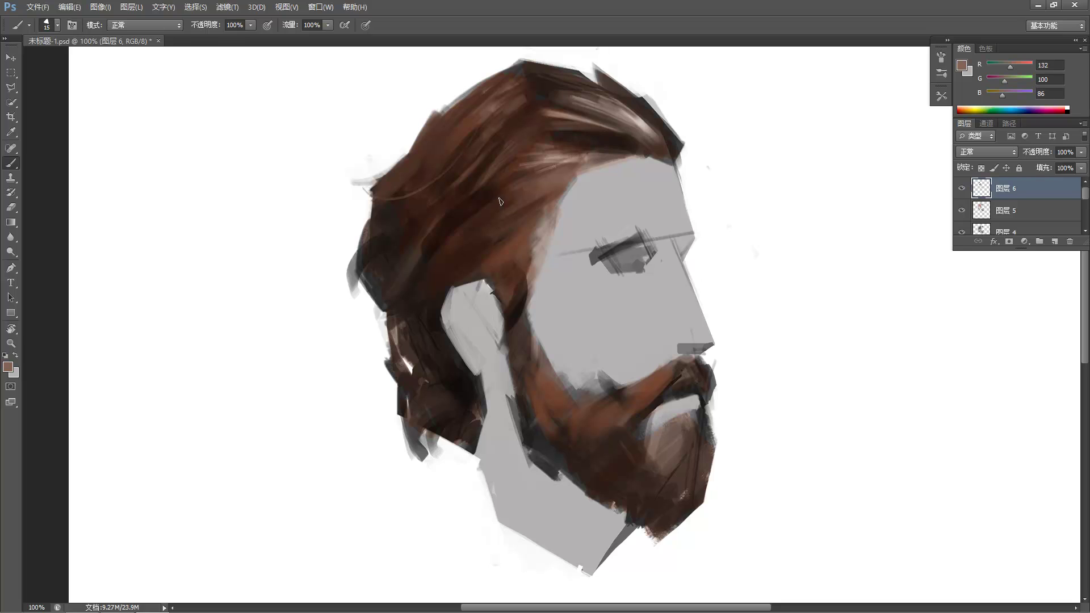
{"action": "left_click", "coordinate": [483, 115], "text": "alt"}
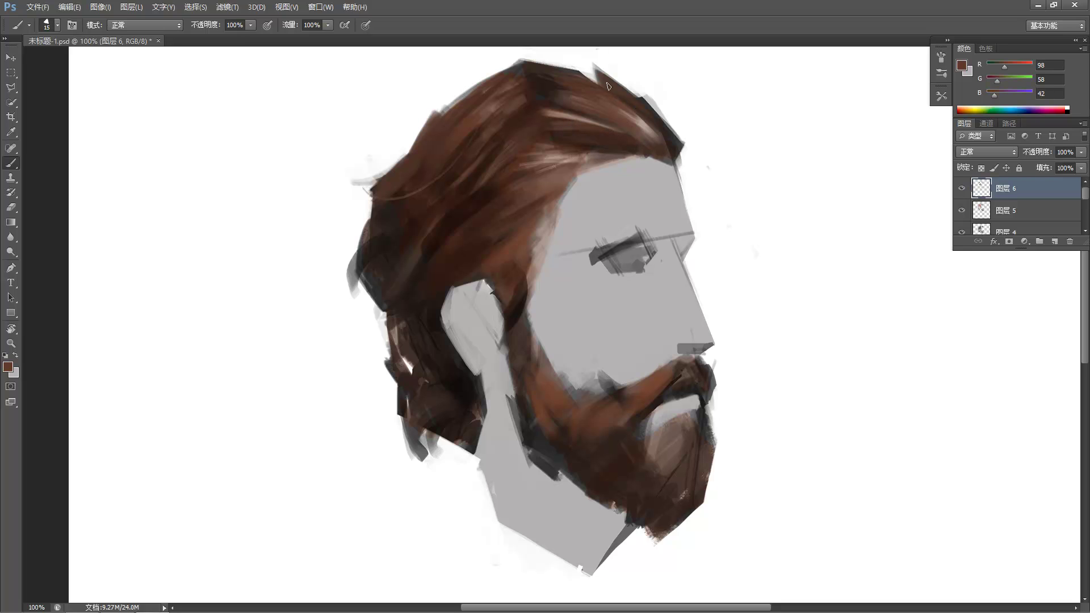
Define the hair tip above the forehead with sampled colours, and paint the moustache and chin beard with a sampled reddish brown.
{"action": "left_click", "coordinate": [673, 150], "text": "alt"}
{"action": "left_click_drag", "start_coordinate": [682, 146], "coordinate": [669, 163]}
{"action": "left_click", "coordinate": [657, 170], "text": "alt"}
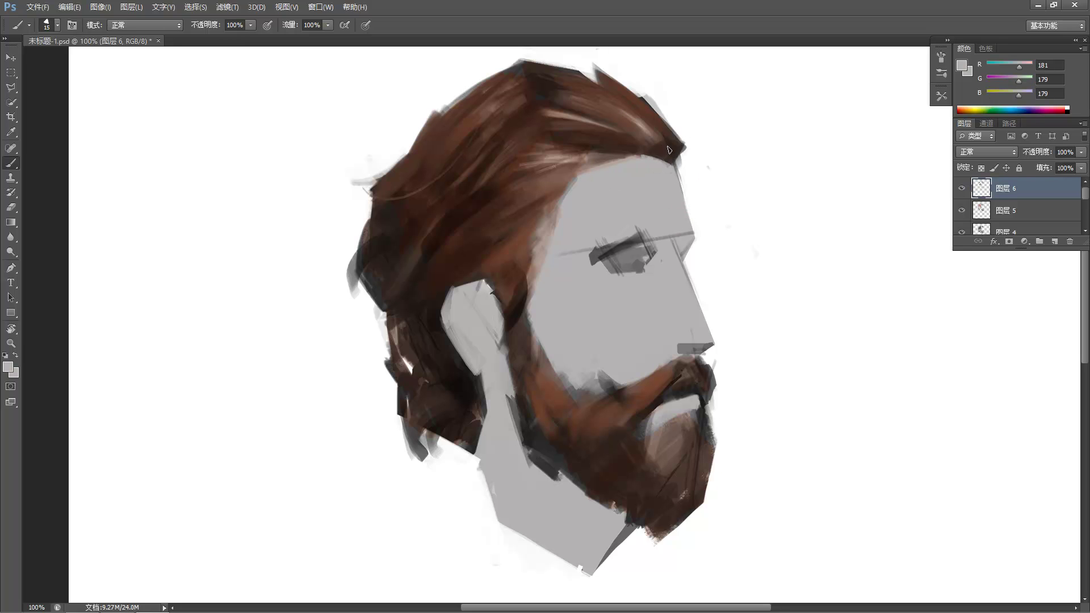
{"action": "left_click", "coordinate": [661, 378], "text": "alt"}
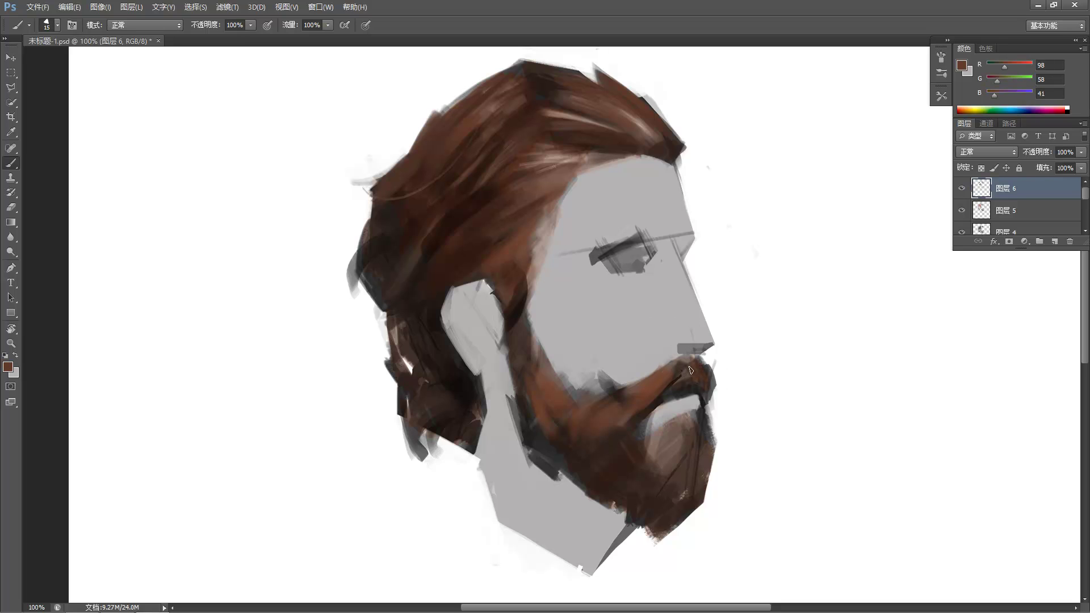
{"action": "left_click_drag", "start_coordinate": [682, 364], "coordinate": [667, 371]}
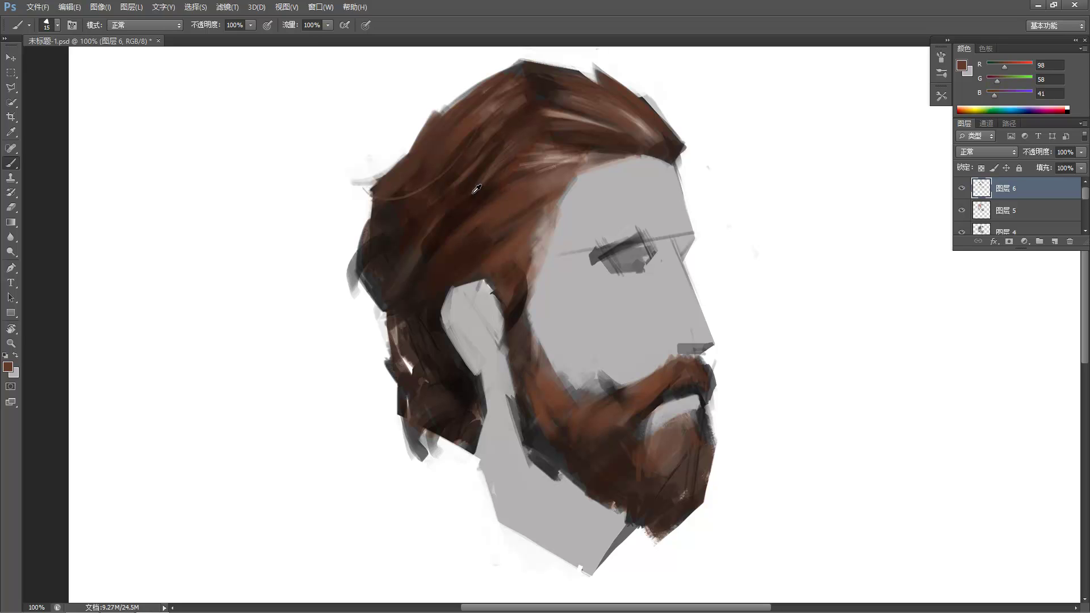
Fill the hair at the back of the head with a sampled dark brown and trim its outline with the white background colour.
{"action": "left_click", "coordinate": [450, 215], "text": "alt"}
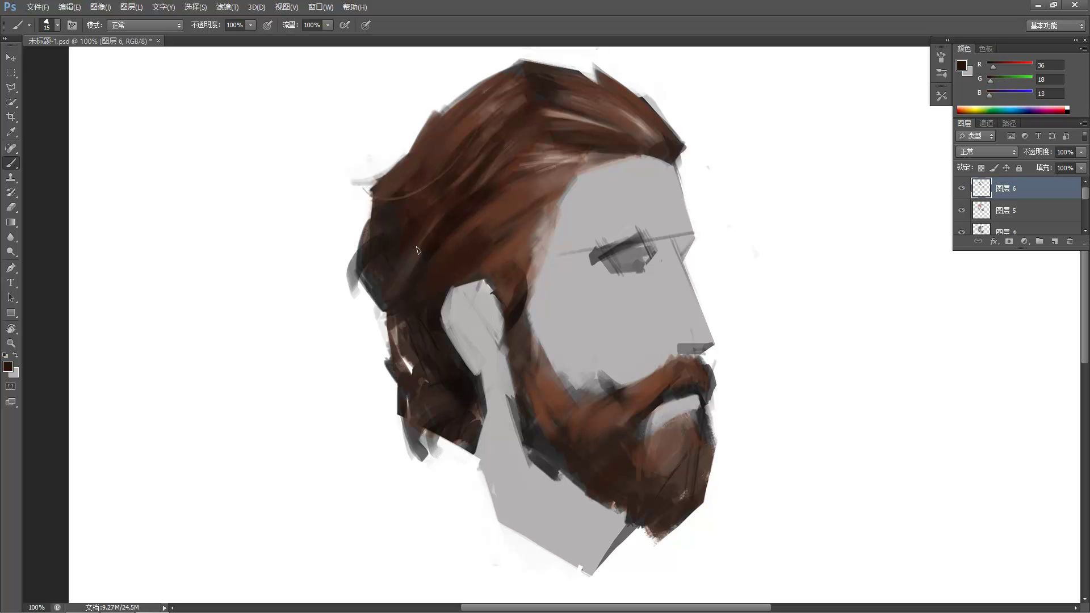
{"action": "mouse_move", "coordinate": [374, 301]}
{"action": "left_mouse_down"}
{"action": "mouse_move", "coordinate": [402, 286]}
{"action": "mouse_move", "coordinate": [417, 257]}
{"action": "left_mouse_up"}
{"action": "mouse_move", "coordinate": [363, 280]}
{"action": "left_mouse_down"}
{"action": "mouse_move", "coordinate": [417, 242]}
{"action": "mouse_move", "coordinate": [328, 277]}
{"action": "mouse_move", "coordinate": [349, 302]}
{"action": "left_mouse_up"}
{"action": "left_click", "coordinate": [314, 255], "text": "alt"}
{"action": "left_click_drag", "start_coordinate": [335, 266], "coordinate": [354, 289]}
{"action": "mouse_move", "coordinate": [340, 243]}
{"action": "left_mouse_down"}
{"action": "mouse_move", "coordinate": [357, 294]}
{"action": "mouse_move", "coordinate": [322, 258]}
{"action": "mouse_move", "coordinate": [346, 297]}
{"action": "mouse_move", "coordinate": [322, 273]}
{"action": "mouse_move", "coordinate": [335, 273]}
{"action": "mouse_move", "coordinate": [322, 258]}
{"action": "mouse_move", "coordinate": [354, 303]}
{"action": "mouse_move", "coordinate": [328, 242]}
{"action": "left_mouse_up"}
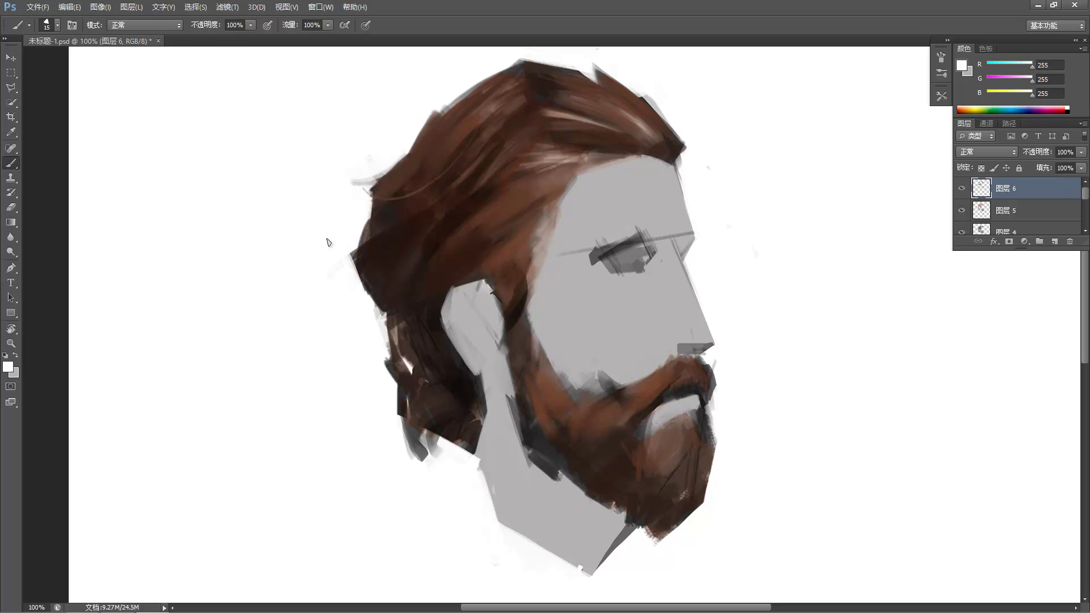
Paint medium-brown strands across the back of the head above the dark area, using colours sampled from the hair.
{"action": "left_click", "coordinate": [465, 206], "text": "alt"}
{"action": "left_click_drag", "start_coordinate": [412, 220], "coordinate": [363, 243]}
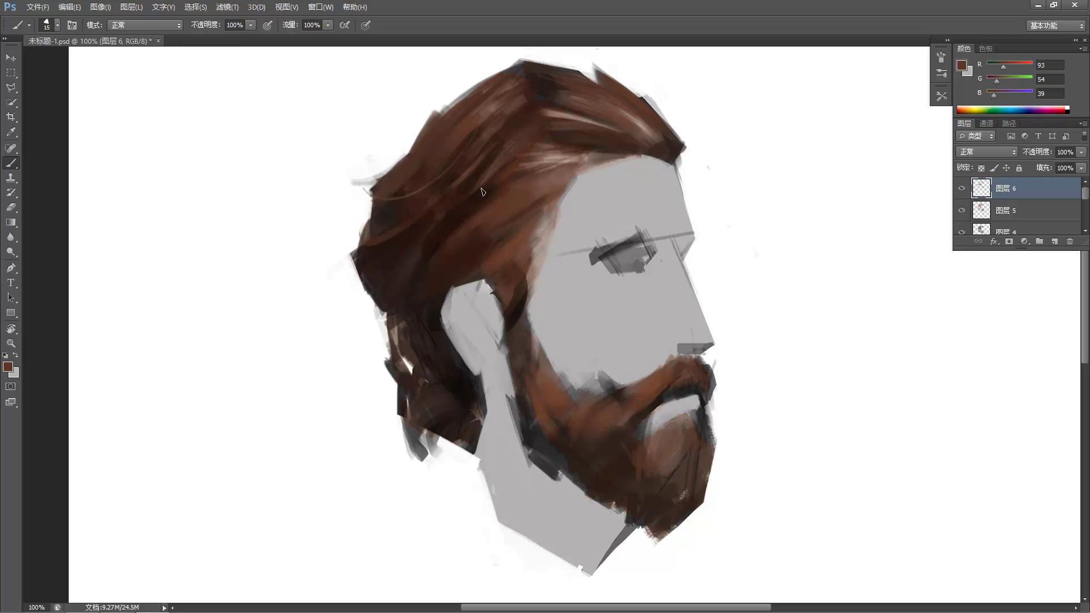
{"action": "left_click_drag", "start_coordinate": [430, 204], "coordinate": [362, 248]}
{"action": "left_click", "coordinate": [418, 206], "text": "alt"}
{"action": "left_click", "coordinate": [439, 188], "text": "alt"}
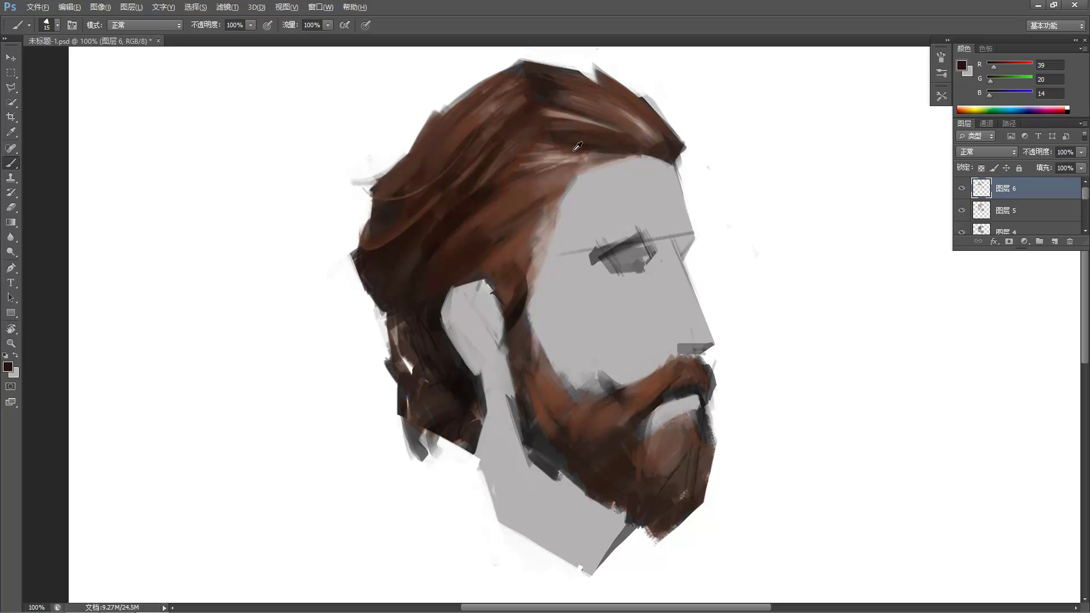
Blend the strands between the crown and the front hairline with sampled light, medium and dark browns.
{"action": "left_click", "coordinate": [504, 209], "text": "alt"}
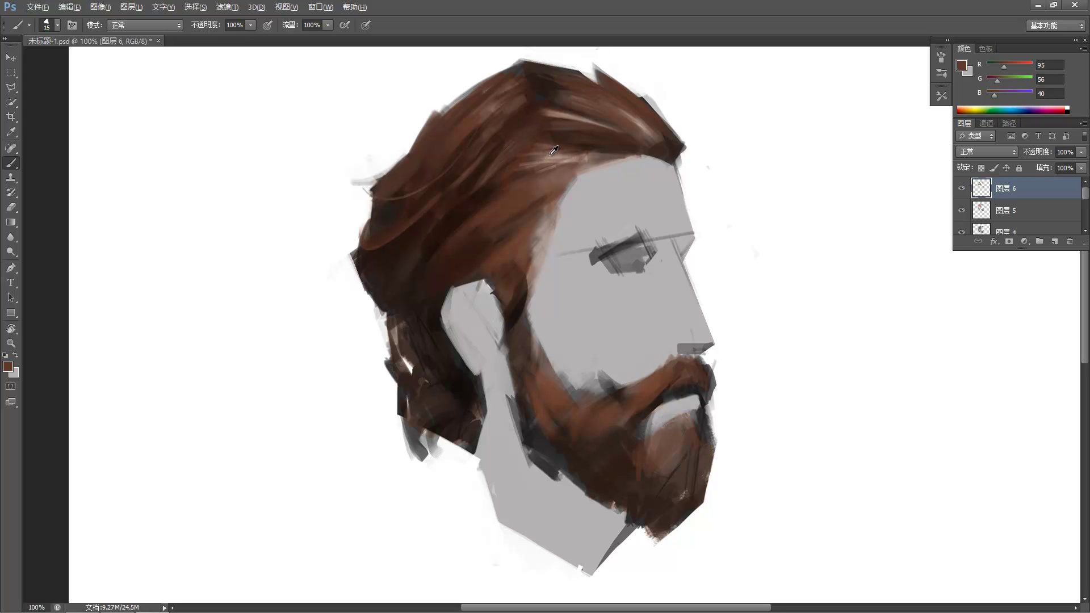
{"action": "left_click", "coordinate": [520, 155], "text": "alt"}
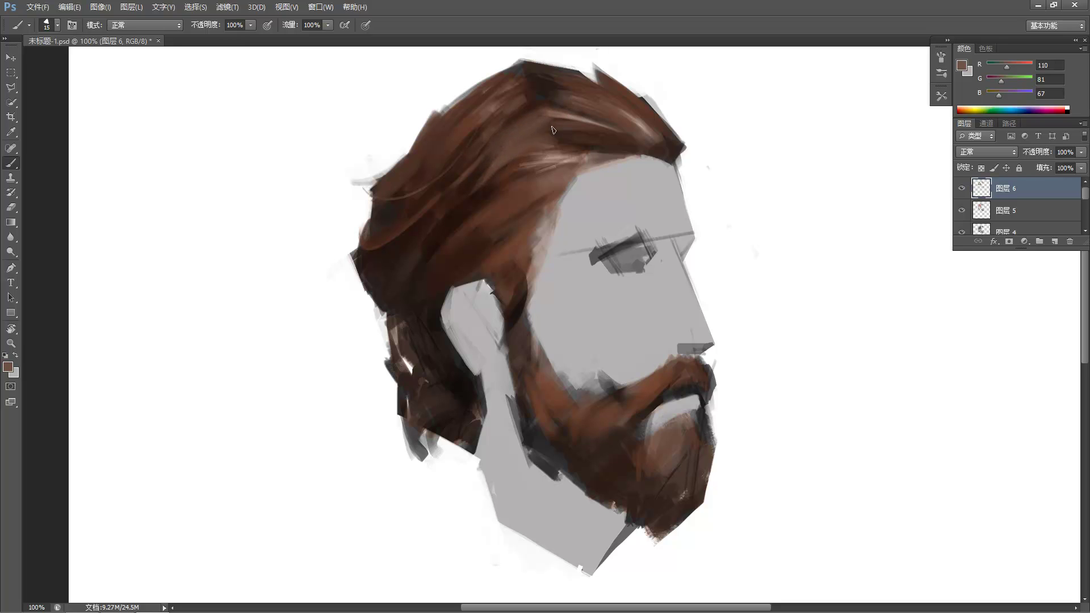
{"action": "left_click", "coordinate": [525, 110], "text": "alt"}
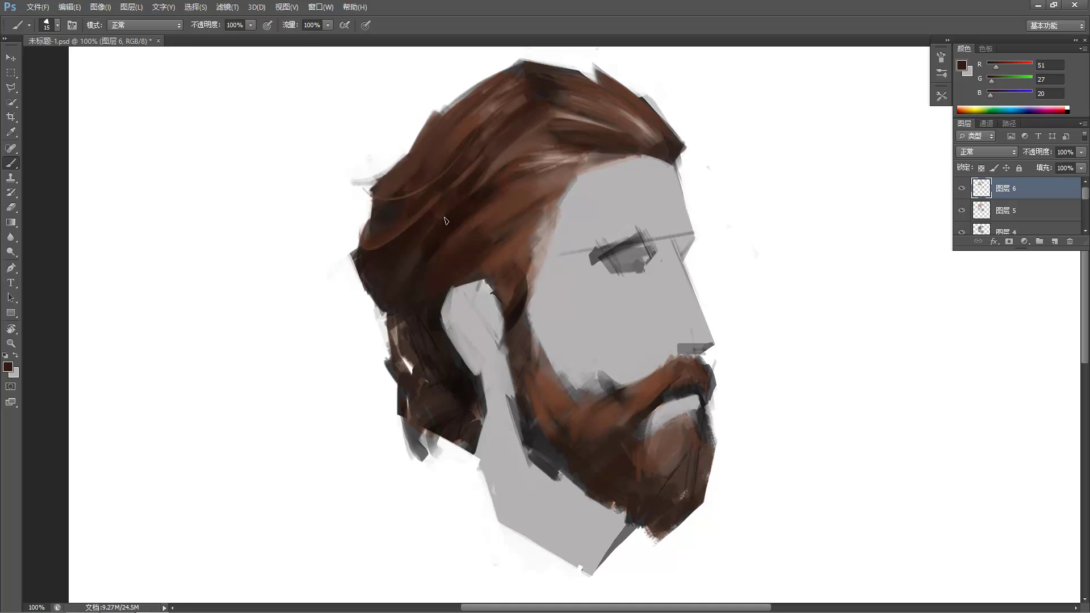
{"action": "left_click", "coordinate": [568, 110], "text": "alt"}
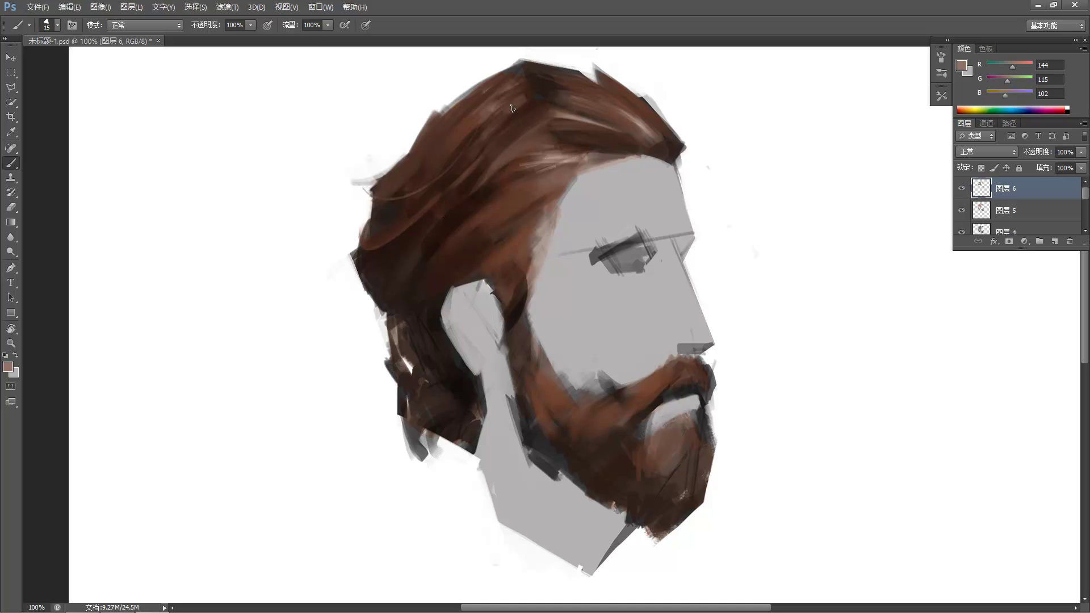
Enlarge the brush to 40 and paint a dark brown (36, 18, 13) shadow across the crown of the hair.
{"action": "left_click", "coordinate": [550, 84], "text": "alt"}
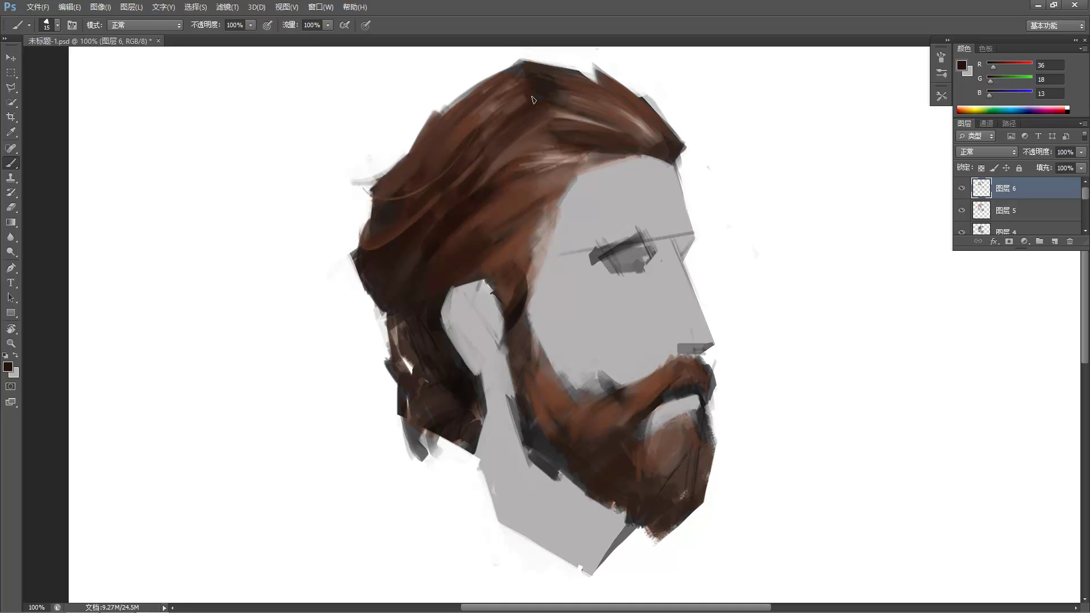
{"action": "key", "text": "bracketright"}
{"action": "key", "text": "bracketright"}
{"action": "key", "text": "bracketright"}
{"action": "key", "text": "bracketright"}
{"action": "key", "text": "bracketright"}
{"action": "left_click_drag", "start_coordinate": [575, 99], "coordinate": [519, 128]}
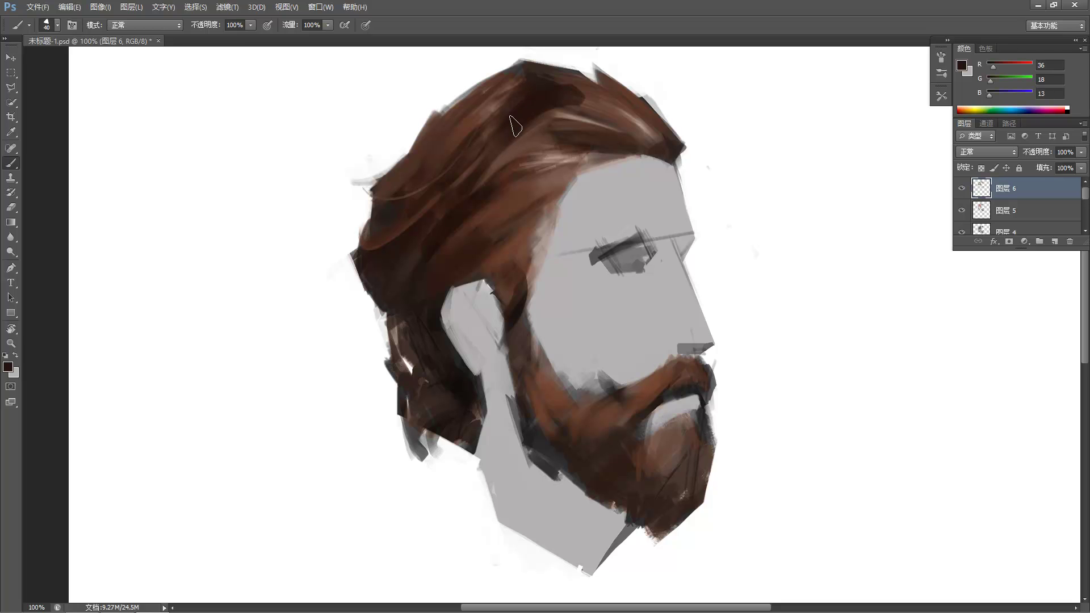
Shrink the brush and paint thin light strands (151, 125, 113) over the dark shadow at the crown.
{"action": "key", "text": "bracketleft"}
{"action": "key", "text": "bracketleft"}
{"action": "key", "text": "bracketleft"}
{"action": "key", "text": "bracketleft"}
{"action": "key", "text": "bracketleft"}
{"action": "key", "text": "bracketleft"}
{"action": "key", "text": "bracketleft"}
{"action": "left_click", "coordinate": [569, 110], "text": "alt"}
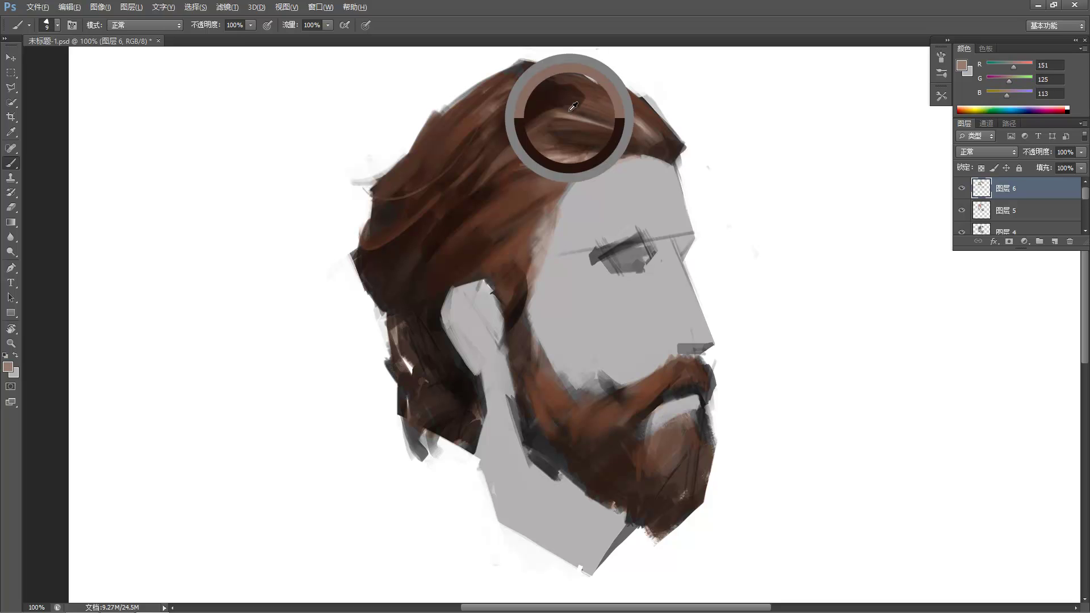
{"action": "mouse_move", "coordinate": [563, 81]}
{"action": "left_mouse_down"}
{"action": "mouse_move", "coordinate": [622, 117]}
{"action": "mouse_move", "coordinate": [577, 99]}
{"action": "mouse_move", "coordinate": [587, 109]}
{"action": "mouse_move", "coordinate": [643, 120]}
{"action": "mouse_move", "coordinate": [594, 100]}
{"action": "left_mouse_up"}
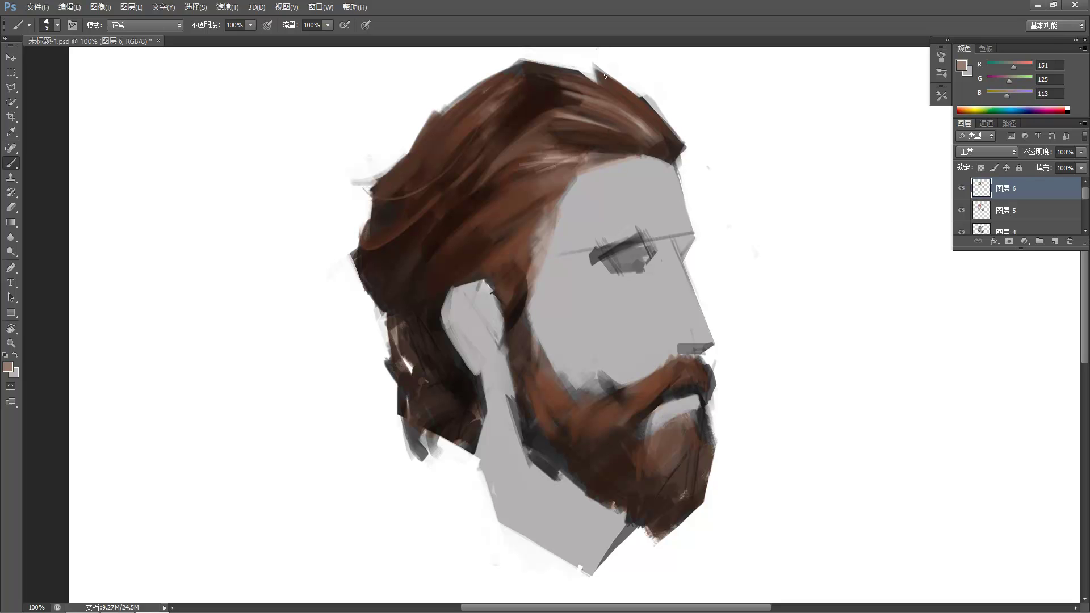
Clean the front hair outline with sampled near-white (254, 254, 254) and shape the moustache's curled end with sampled browns, including (115, 68, 47).
{"action": "left_click", "coordinate": [604, 50], "text": "alt"}
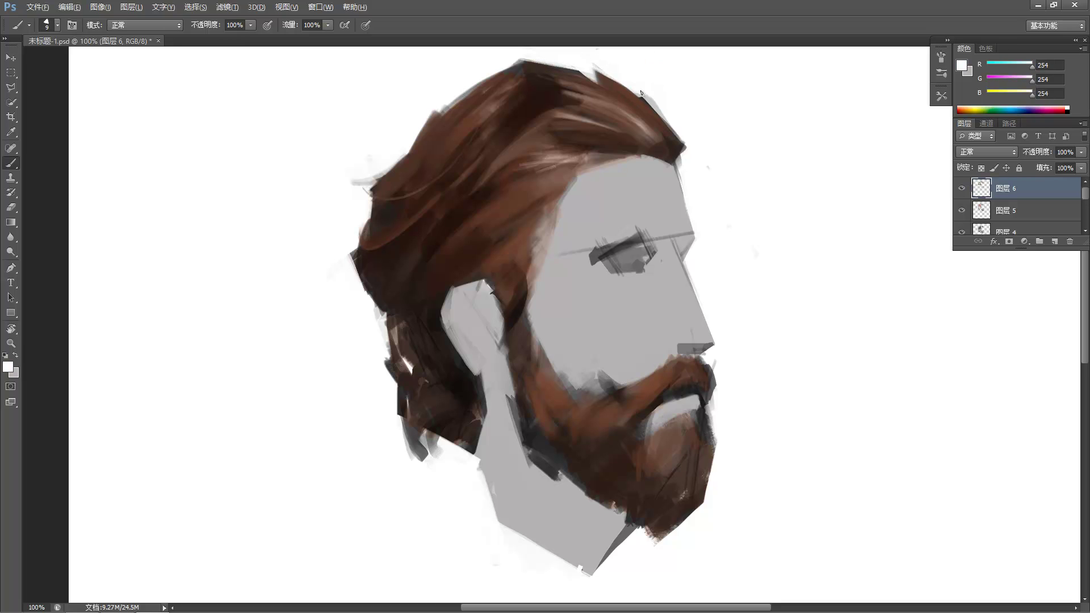
{"action": "mouse_move", "coordinate": [589, 67]}
{"action": "left_mouse_down"}
{"action": "mouse_move", "coordinate": [649, 95]}
{"action": "mouse_move", "coordinate": [589, 65]}
{"action": "mouse_move", "coordinate": [615, 80]}
{"action": "left_mouse_up"}
{"action": "mouse_move", "coordinate": [662, 108]}
{"action": "left_mouse_down"}
{"action": "mouse_move", "coordinate": [637, 90]}
{"action": "mouse_move", "coordinate": [681, 141]}
{"action": "mouse_move", "coordinate": [678, 162]}
{"action": "left_mouse_up"}
{"action": "left_click", "coordinate": [651, 388], "text": "alt"}
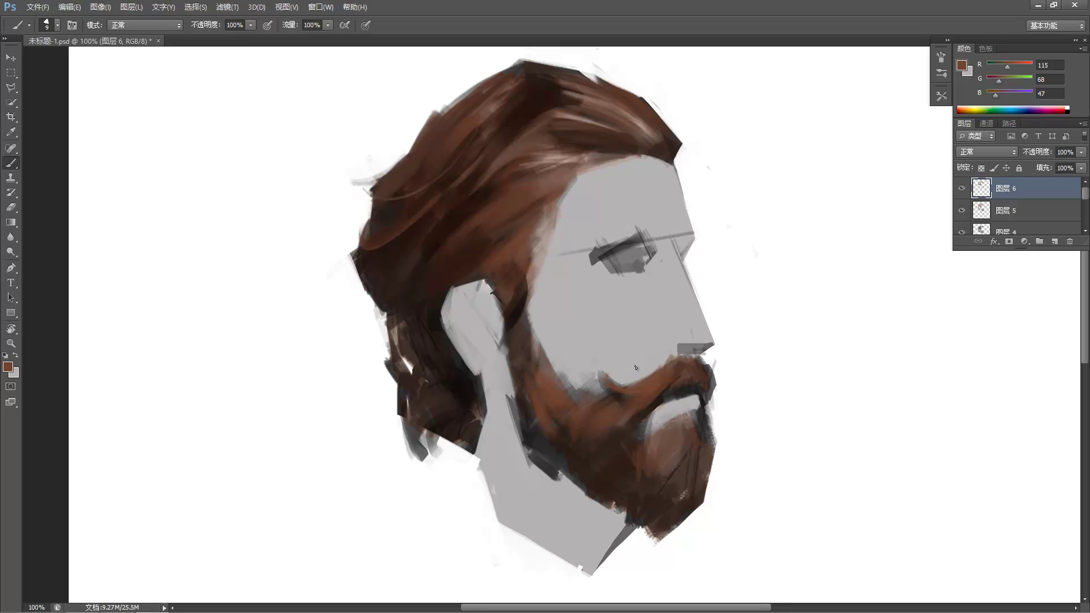
{"action": "left_click", "coordinate": [624, 400], "text": "alt"}
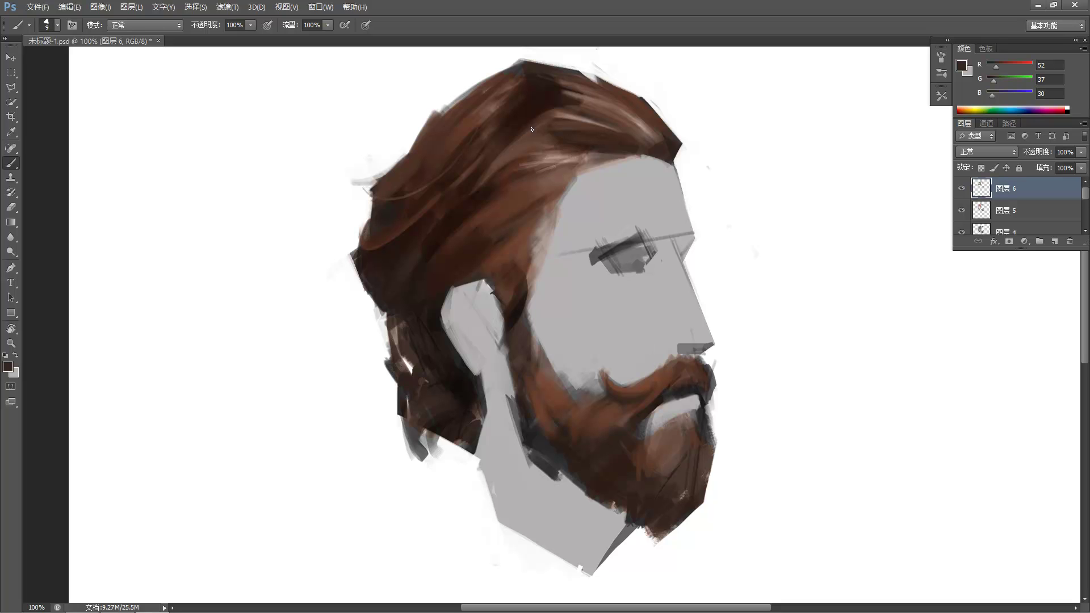
Blend the strands above the forehead and across the crown with a size 20 brush and browns sampled from the hair.
{"action": "left_click", "coordinate": [539, 108], "text": "alt"}
{"action": "mouse_move", "coordinate": [552, 142]}
{"action": "left_mouse_down"}
{"action": "mouse_move", "coordinate": [522, 169]}
{"action": "mouse_move", "coordinate": [546, 174]}
{"action": "left_mouse_up"}
{"action": "mouse_move", "coordinate": [597, 148]}
{"action": "left_mouse_down"}
{"action": "mouse_move", "coordinate": [501, 195]}
{"action": "mouse_move", "coordinate": [611, 166]}
{"action": "mouse_move", "coordinate": [559, 173]}
{"action": "mouse_move", "coordinate": [590, 148]}
{"action": "mouse_move", "coordinate": [568, 161]}
{"action": "mouse_move", "coordinate": [613, 148]}
{"action": "mouse_move", "coordinate": [569, 184]}
{"action": "left_mouse_up"}
{"action": "left_click", "coordinate": [510, 205], "text": "alt"}
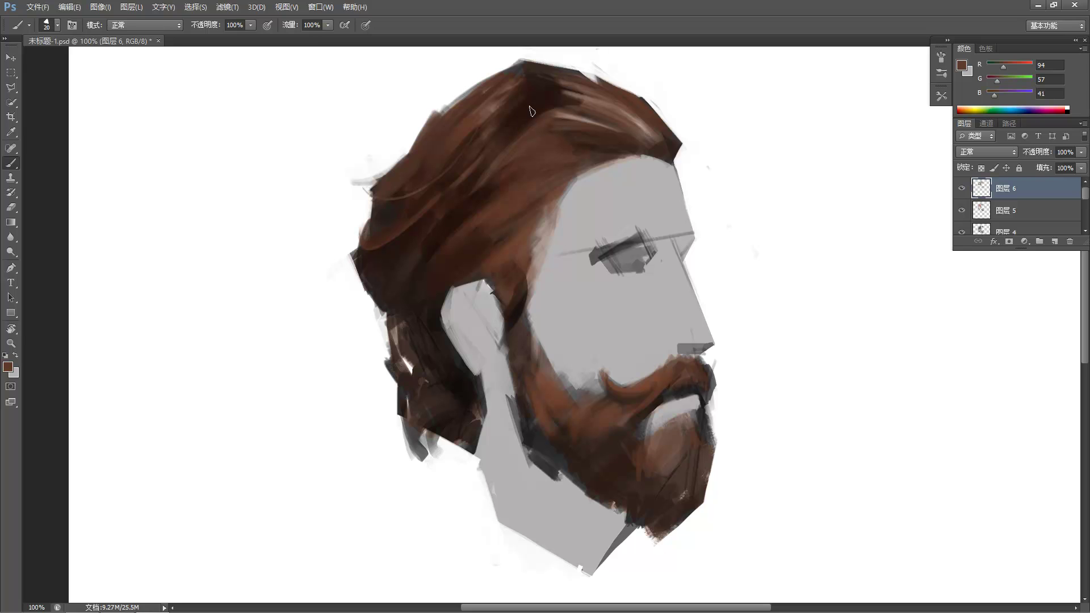
{"action": "left_click", "coordinate": [469, 122], "text": "alt"}
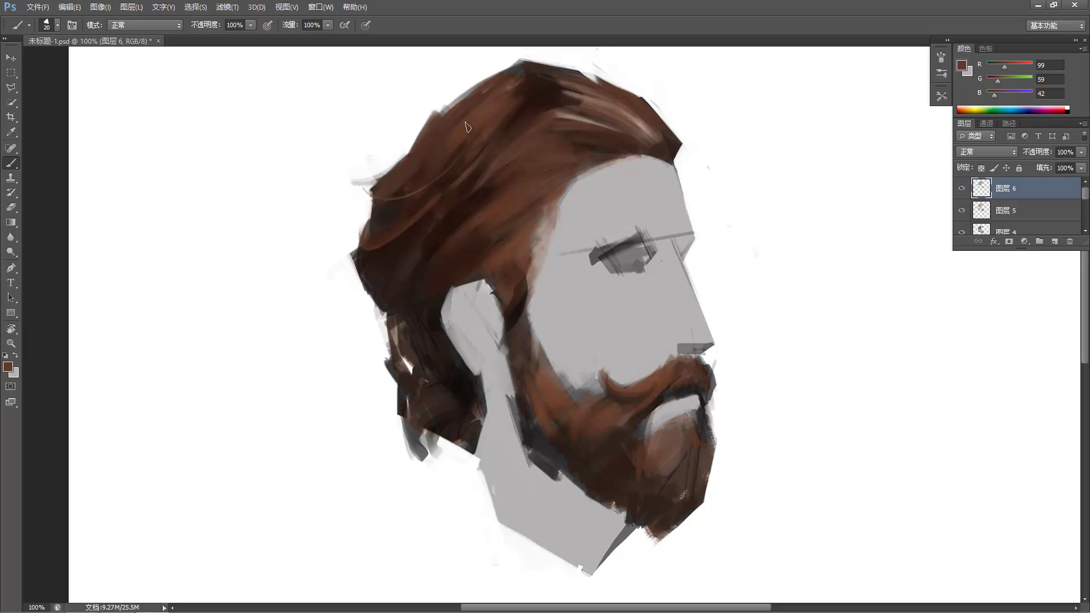
{"action": "left_click", "coordinate": [550, 96], "text": "alt"}
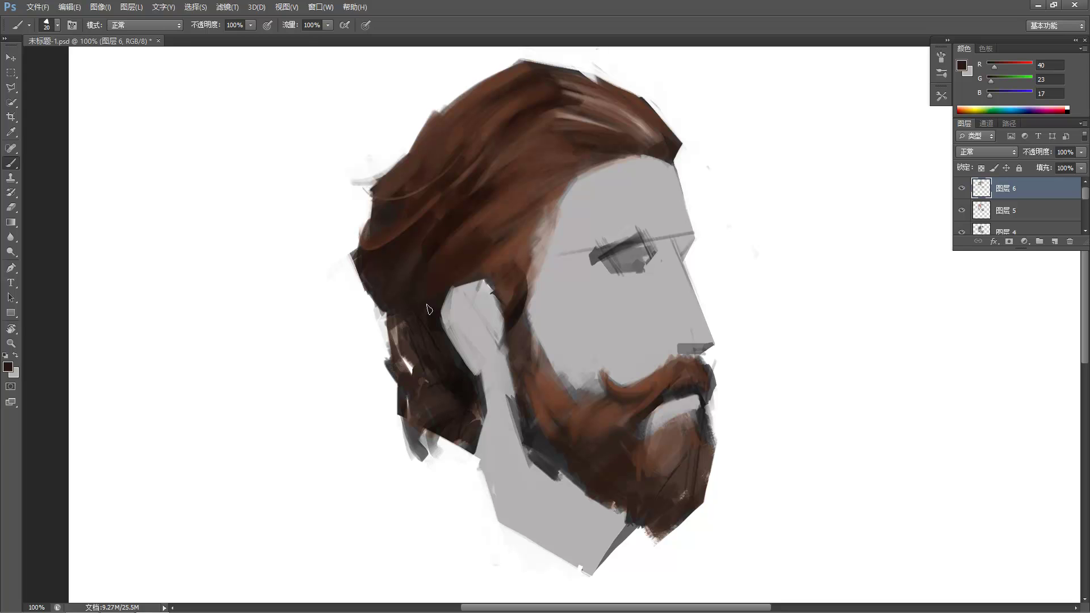
Set the foreground to a very dark brown (35, 12, 7) and paint over the patchy hair behind the ear down to the nape.
{"action": "left_click", "coordinate": [457, 214], "text": "alt"}
{"action": "left_click", "coordinate": [455, 254], "text": "alt"}
{"action": "left_click", "coordinate": [8, 369]}
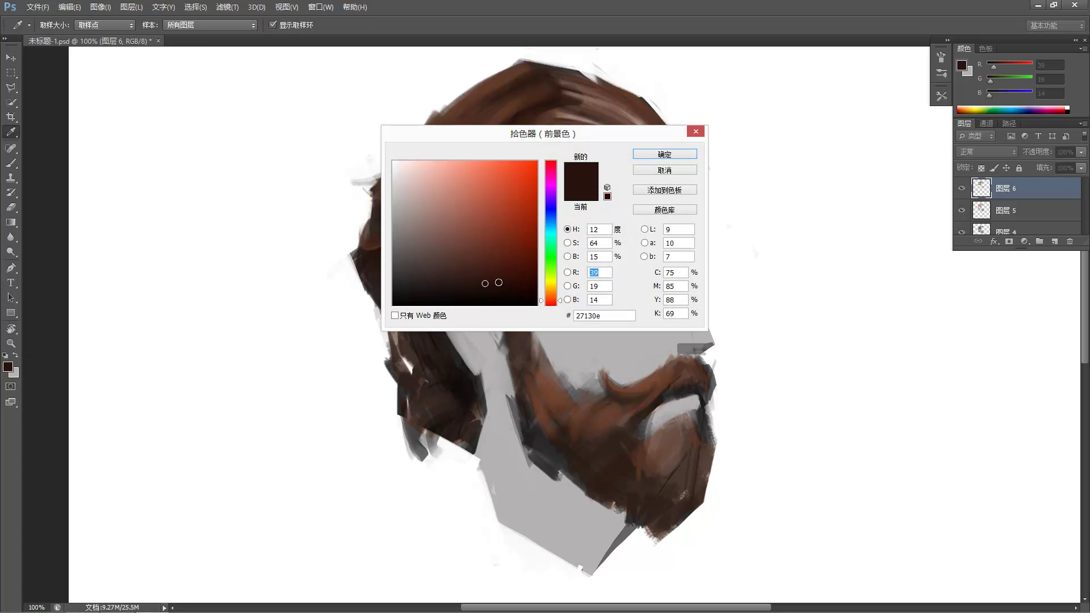
{"action": "left_click", "coordinate": [508, 286]}
{"action": "left_click", "coordinate": [663, 155]}
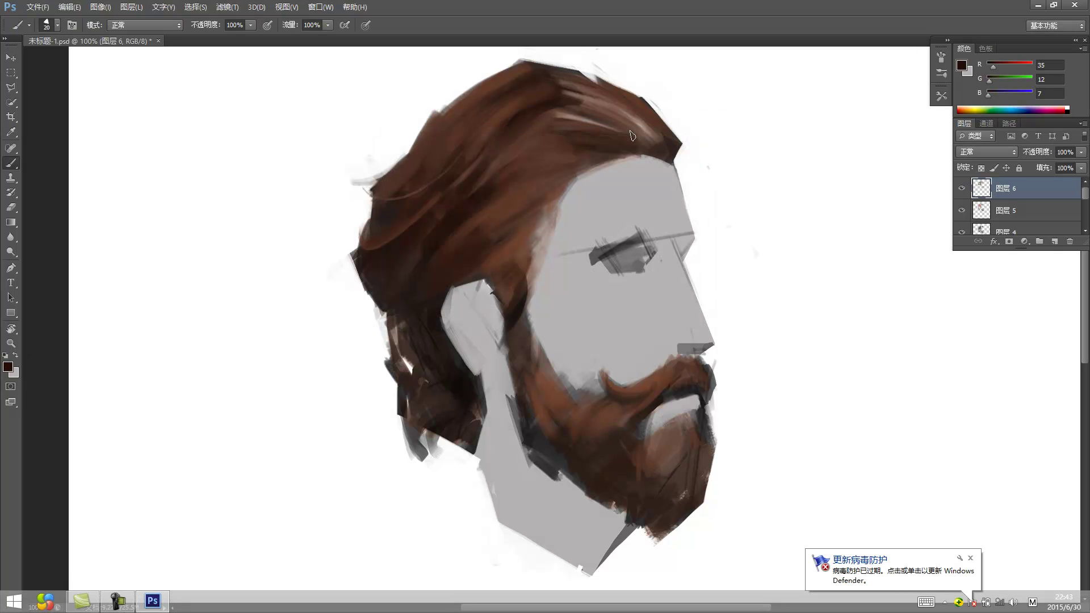
{"action": "left_click", "coordinate": [970, 559]}
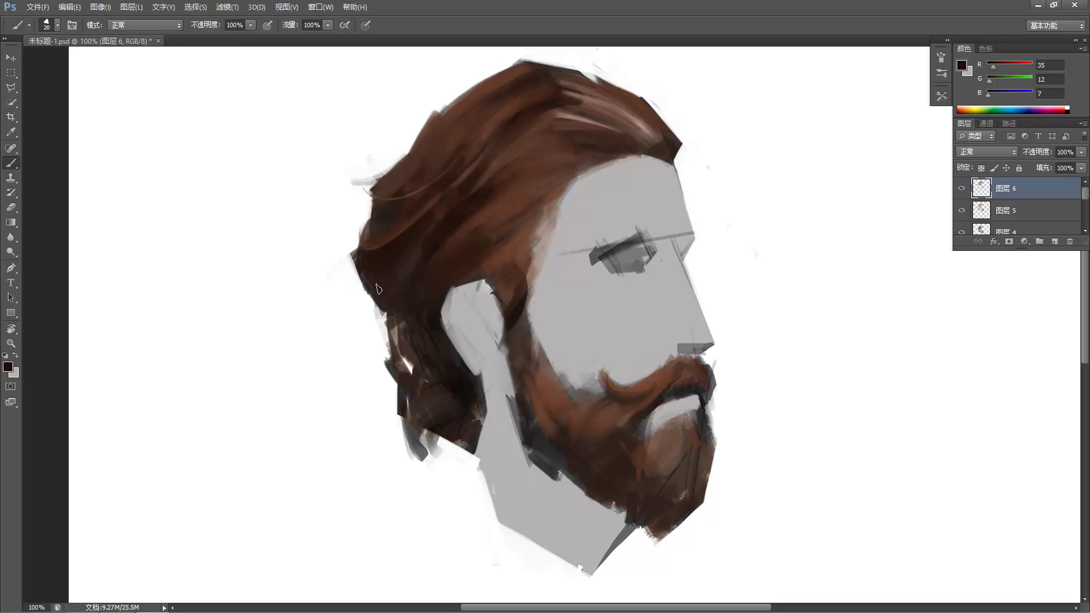
{"action": "mouse_move", "coordinate": [409, 313]}
{"action": "left_mouse_down"}
{"action": "mouse_move", "coordinate": [407, 387]}
{"action": "mouse_move", "coordinate": [409, 332]}
{"action": "mouse_move", "coordinate": [400, 378]}
{"action": "mouse_move", "coordinate": [468, 292]}
{"action": "mouse_move", "coordinate": [445, 399]}
{"action": "mouse_move", "coordinate": [455, 384]}
{"action": "mouse_move", "coordinate": [415, 418]}
{"action": "mouse_move", "coordinate": [413, 365]}
{"action": "mouse_move", "coordinate": [467, 400]}
{"action": "mouse_move", "coordinate": [432, 429]}
{"action": "mouse_move", "coordinate": [454, 404]}
{"action": "left_mouse_up"}
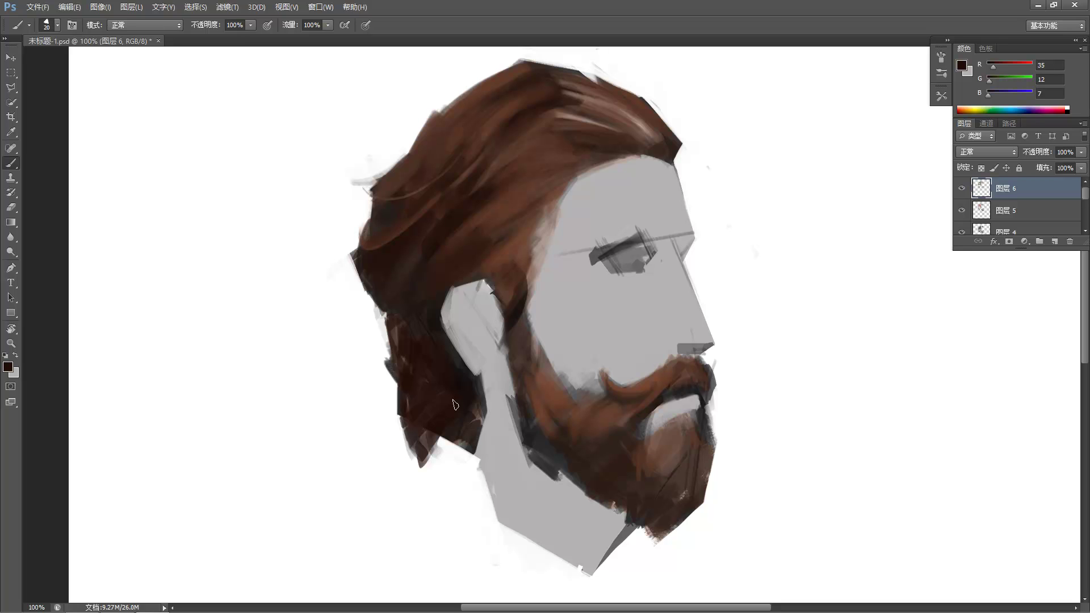
Paint medium-brown strands (92, 54, 39) into the lower tips of the hair at the nape.
{"action": "left_click", "coordinate": [495, 187], "text": "alt"}
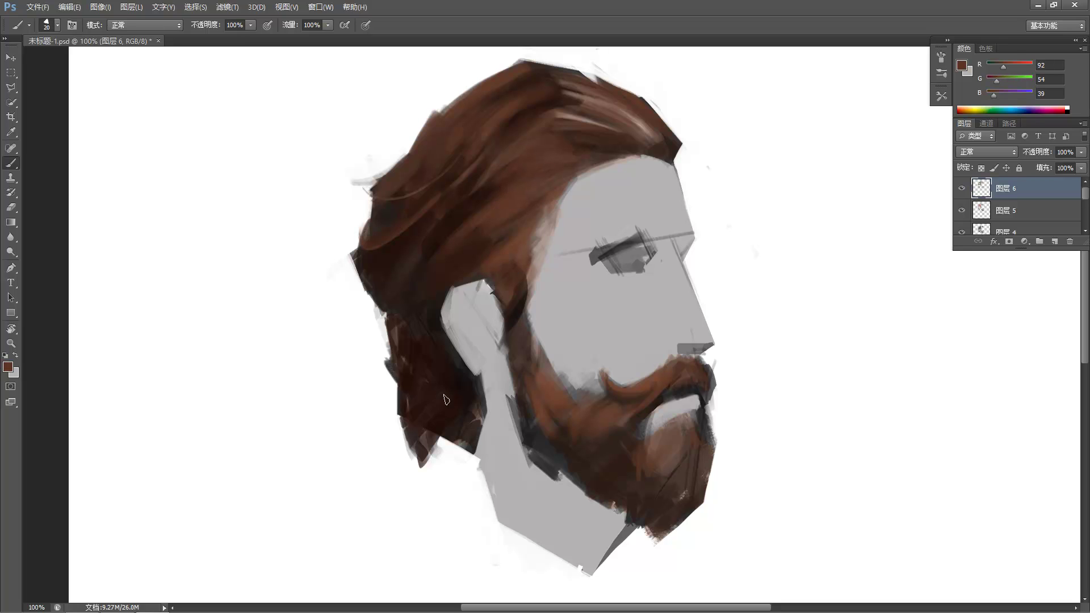
{"action": "mouse_move", "coordinate": [445, 427]}
{"action": "left_mouse_down"}
{"action": "mouse_move", "coordinate": [455, 421]}
{"action": "mouse_move", "coordinate": [437, 417]}
{"action": "mouse_move", "coordinate": [463, 443]}
{"action": "left_mouse_up"}
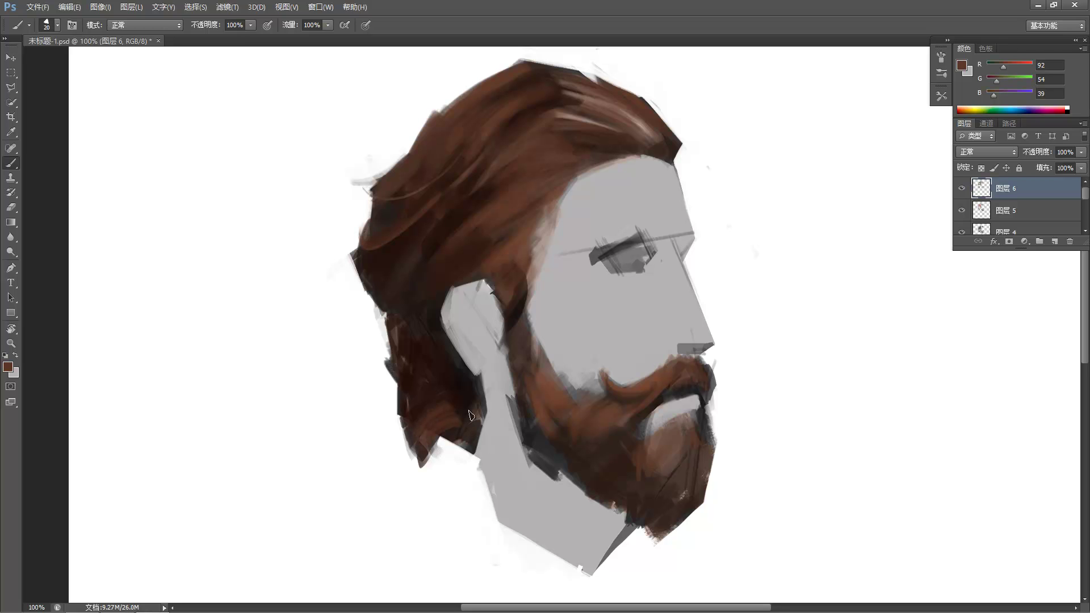
{"action": "left_click", "coordinate": [454, 376], "text": "alt"}
Tone down the light streaks at the front of the hair with (73, 41, 29) and blend the temple strands with sampled browns.
{"action": "mouse_move", "coordinate": [567, 85]}
{"action": "left_mouse_down"}
{"action": "mouse_move", "coordinate": [628, 105]}
{"action": "mouse_move", "coordinate": [560, 84]}
{"action": "mouse_move", "coordinate": [639, 125]}
{"action": "mouse_move", "coordinate": [556, 84]}
{"action": "mouse_move", "coordinate": [604, 112]}
{"action": "mouse_move", "coordinate": [557, 85]}
{"action": "mouse_move", "coordinate": [639, 116]}
{"action": "mouse_move", "coordinate": [560, 90]}
{"action": "mouse_move", "coordinate": [623, 117]}
{"action": "mouse_move", "coordinate": [566, 91]}
{"action": "mouse_move", "coordinate": [591, 110]}
{"action": "mouse_move", "coordinate": [555, 102]}
{"action": "mouse_move", "coordinate": [650, 138]}
{"action": "mouse_move", "coordinate": [575, 97]}
{"action": "mouse_move", "coordinate": [625, 119]}
{"action": "mouse_move", "coordinate": [604, 100]}
{"action": "mouse_move", "coordinate": [627, 133]}
{"action": "left_mouse_up"}
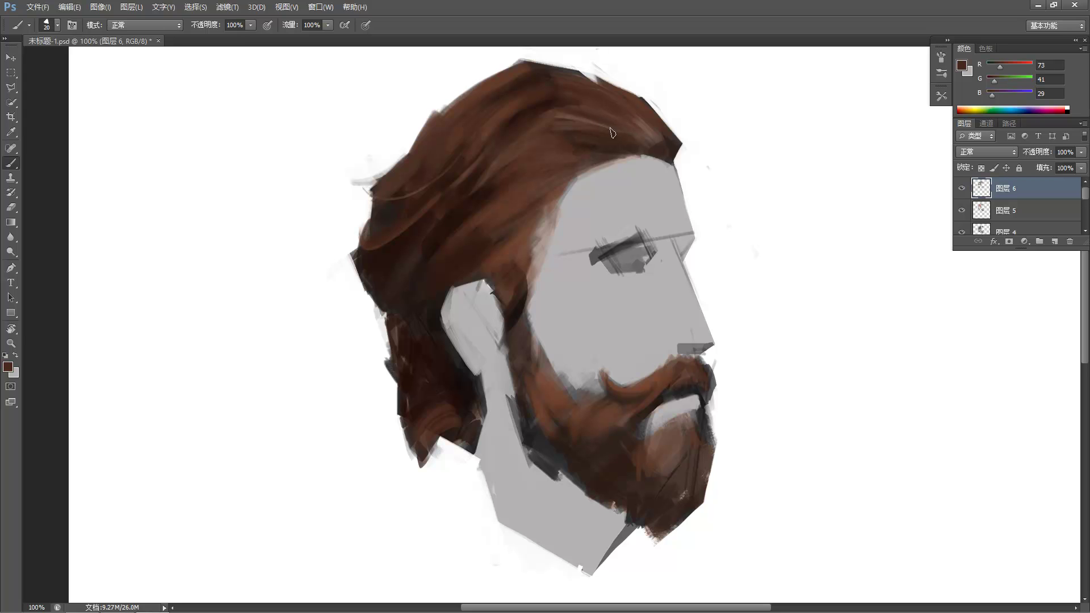
{"action": "left_click", "coordinate": [464, 208], "text": "alt"}
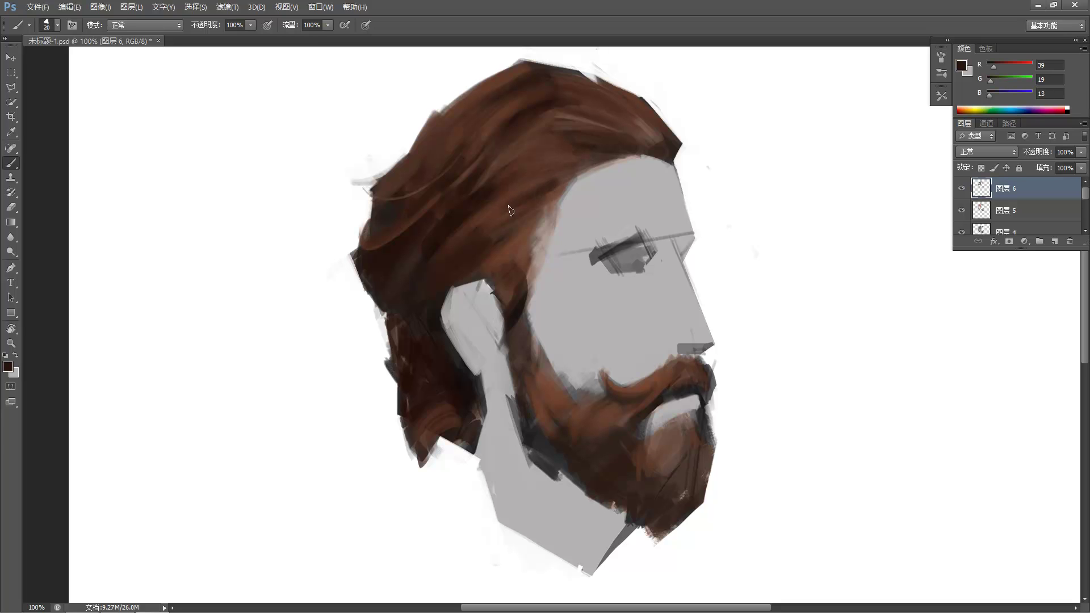
{"action": "left_click", "coordinate": [529, 183], "text": "alt"}
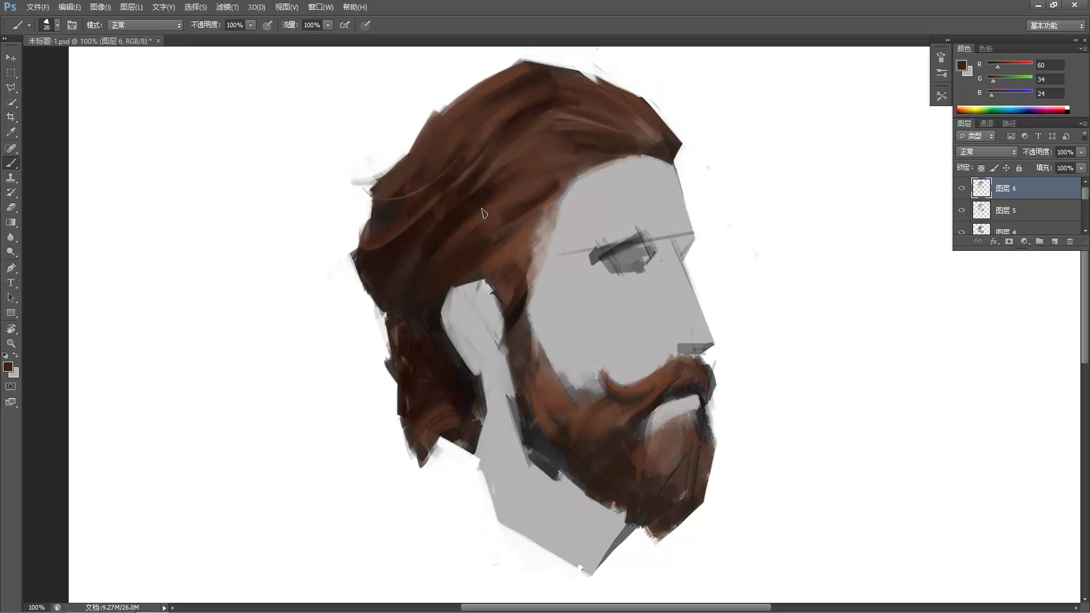
{"action": "left_click", "coordinate": [534, 177], "text": "alt"}
{"action": "left_click", "coordinate": [555, 179], "text": "alt"}
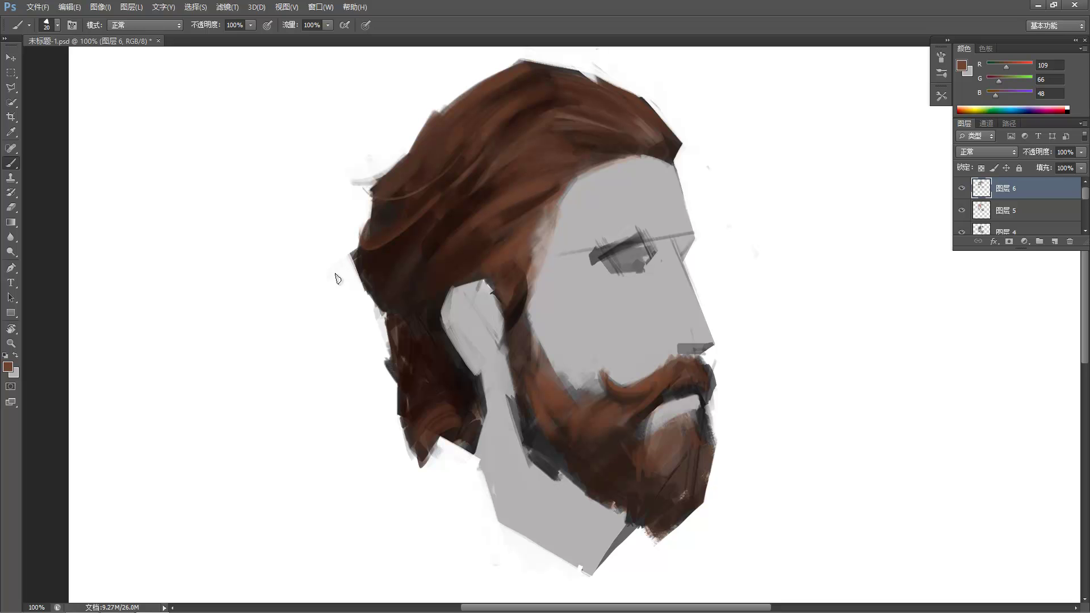
Try a saturated orange-brown (188, 97, 59) highlight stroke along the hairline above the temple.
{"action": "left_click", "coordinate": [8, 366]}
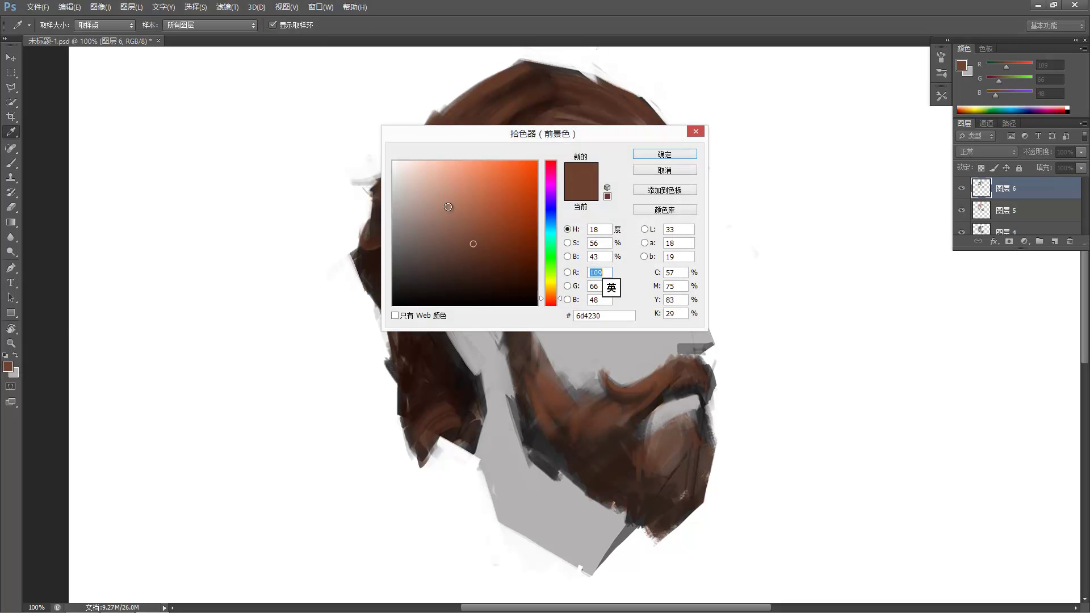
{"action": "left_click", "coordinate": [492, 198]}
{"action": "left_click", "coordinate": [646, 151]}
{"action": "left_click", "coordinate": [647, 154]}
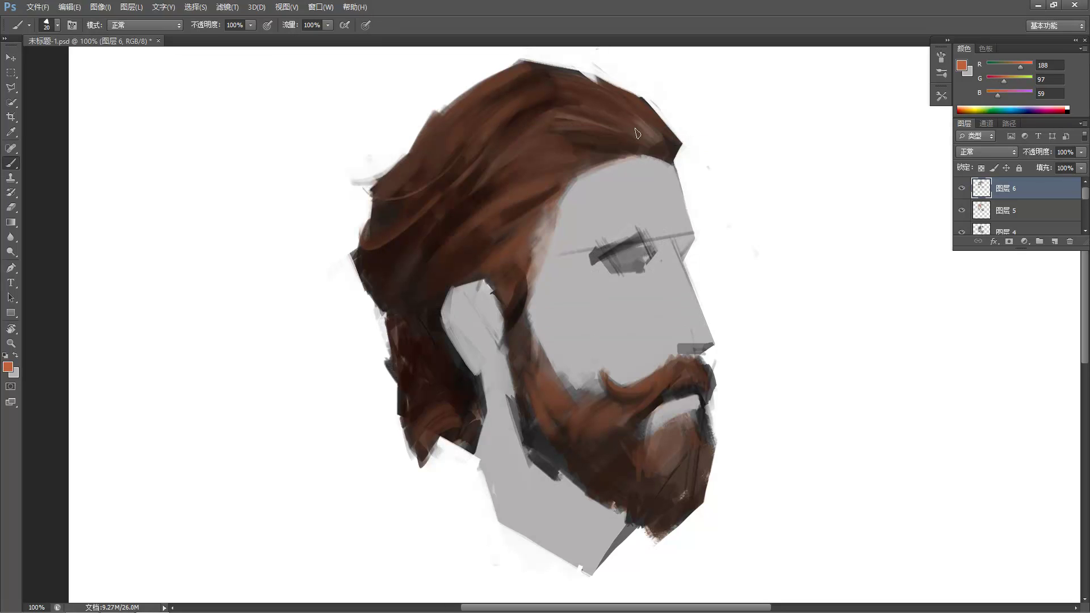
{"action": "right_click", "coordinate": [570, 167]}
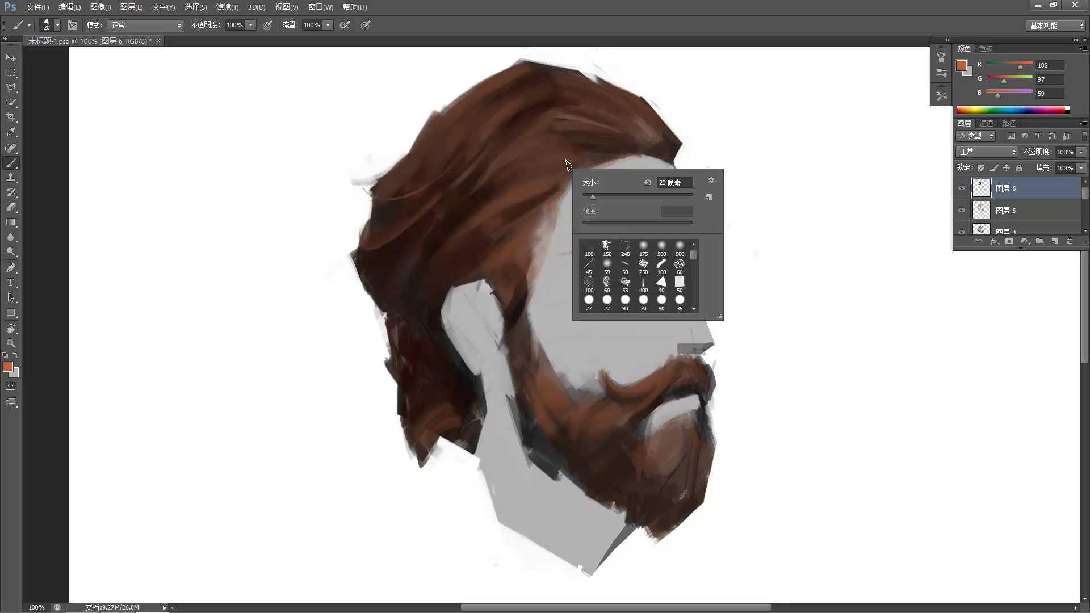
{"action": "left_click", "coordinate": [553, 171]}
{"action": "left_click_drag", "start_coordinate": [571, 166], "coordinate": [534, 186]}
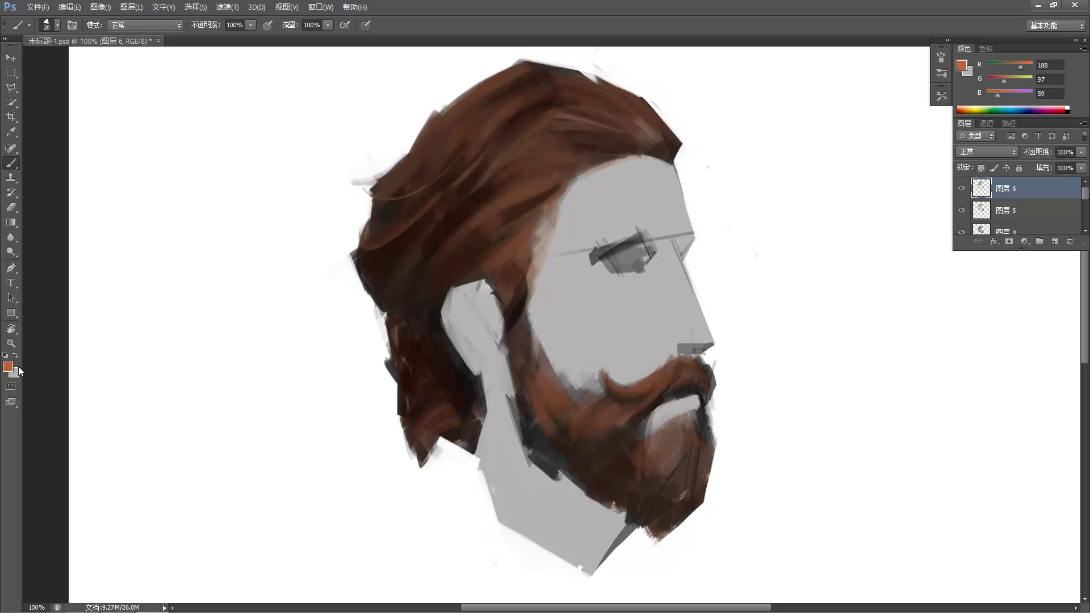
Set the foreground to a lighter orange-brown (195, 131, 104) and paint highlight strands along the hairline above the forehead.
{"action": "left_click", "coordinate": [9, 366]}
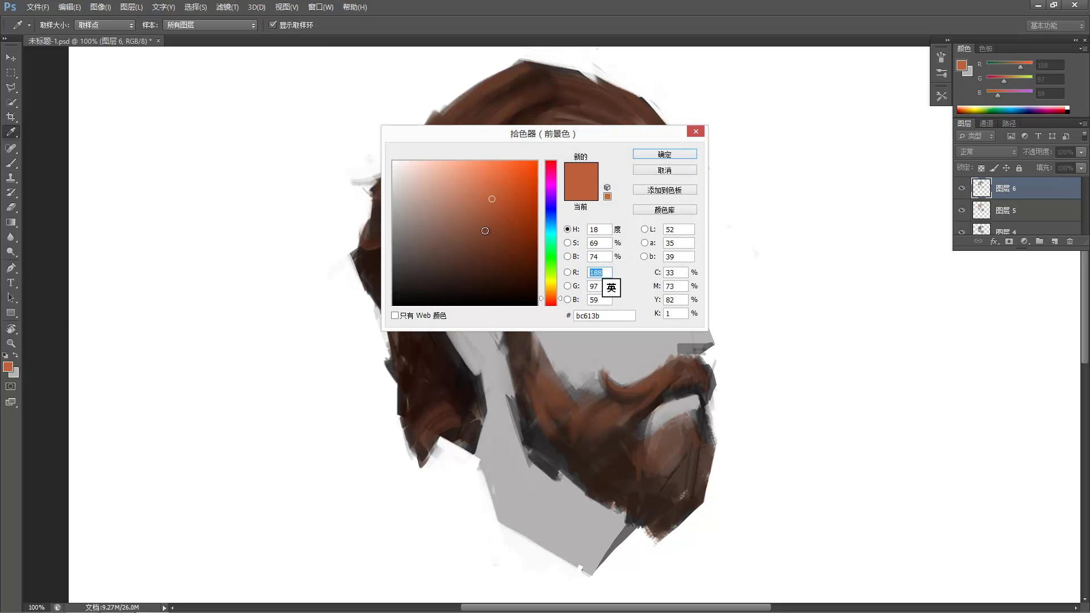
{"action": "left_click", "coordinate": [459, 193]}
{"action": "left_click", "coordinate": [638, 154]}
{"action": "key", "text": "b"}
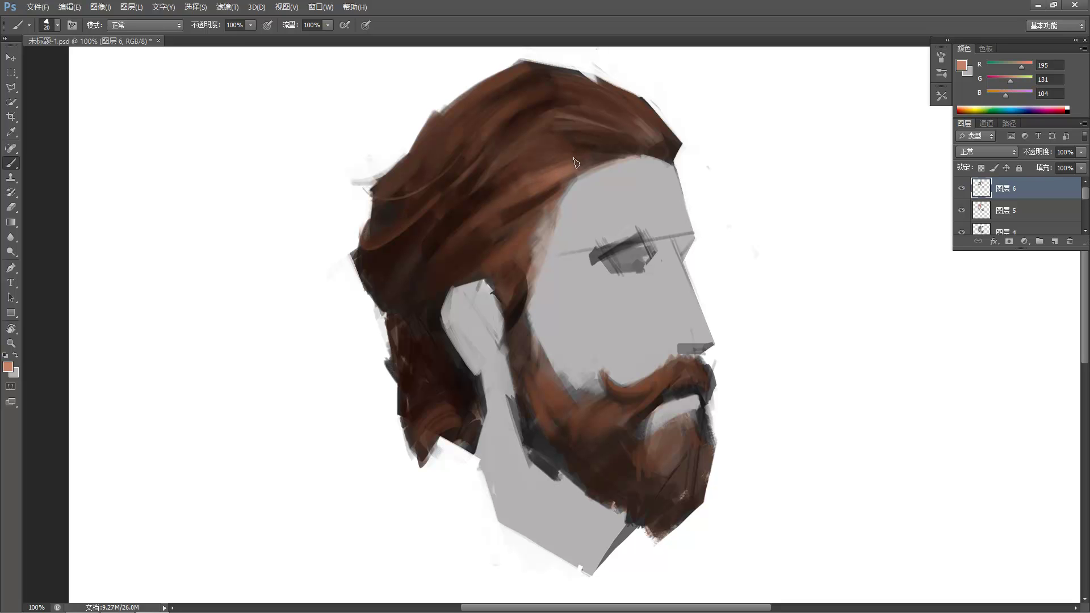
{"action": "left_click_drag", "start_coordinate": [533, 169], "coordinate": [584, 159]}
{"action": "left_click_drag", "start_coordinate": [528, 162], "coordinate": [613, 152]}
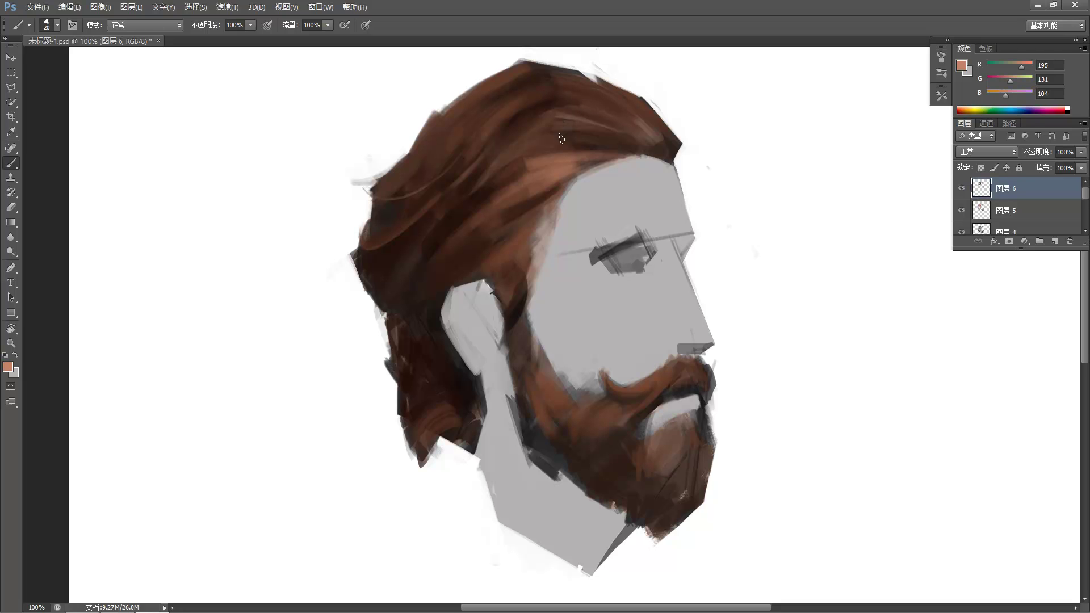
Paint thin light strands (195, 131, 104) across the front top of the hair, reducing the brush size for finer lines.
{"action": "mouse_move", "coordinate": [556, 124]}
{"action": "left_mouse_down"}
{"action": "mouse_move", "coordinate": [629, 137]}
{"action": "mouse_move", "coordinate": [573, 121]}
{"action": "left_mouse_up"}
{"action": "left_click_drag", "start_coordinate": [627, 94], "coordinate": [568, 116]}
{"action": "mouse_move", "coordinate": [576, 79]}
{"action": "left_mouse_down"}
{"action": "mouse_move", "coordinate": [625, 104]}
{"action": "mouse_move", "coordinate": [661, 142]}
{"action": "mouse_move", "coordinate": [622, 122]}
{"action": "left_mouse_up"}
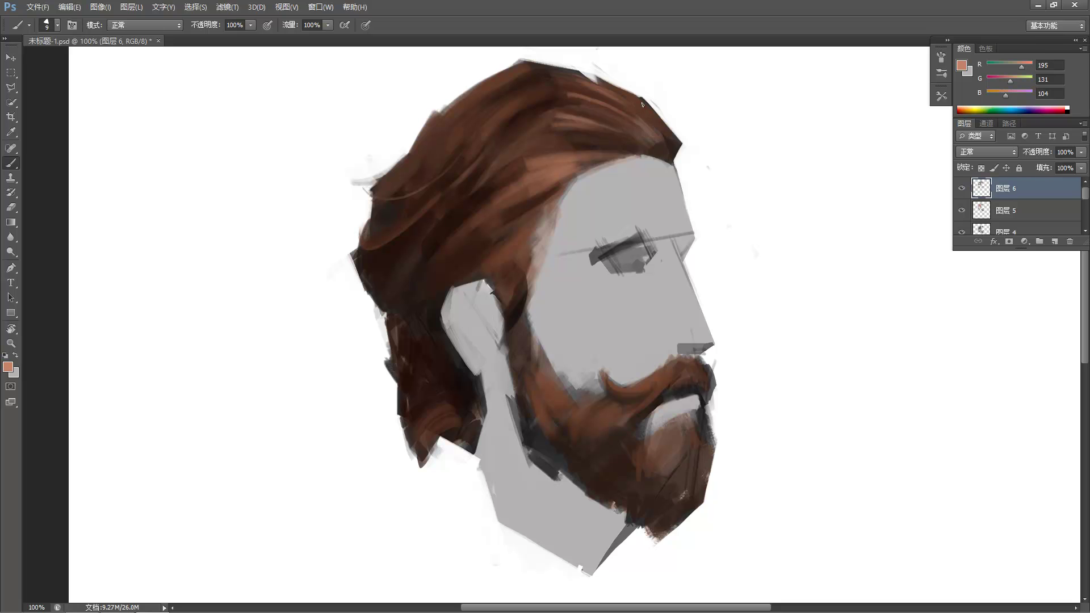
Hide the panels and cover the grey patches along the beard's cheek and jaw edges with sampled browns.
{"action": "key", "text": "Tab"}
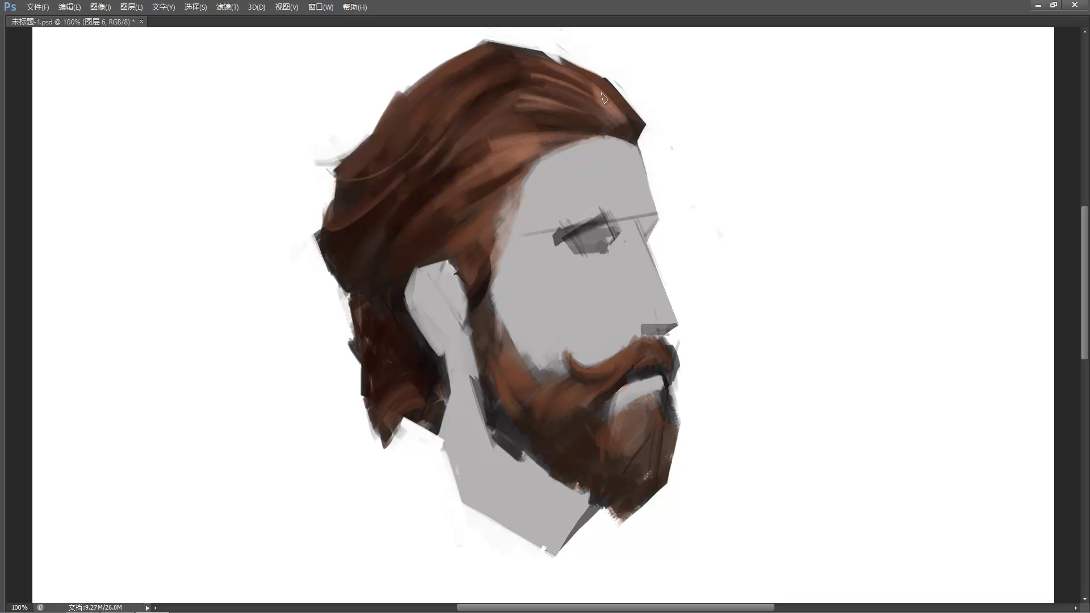
{"action": "right_click", "coordinate": [633, 116], "text": "alt+shift"}
{"action": "left_click", "coordinate": [439, 152], "text": "alt"}
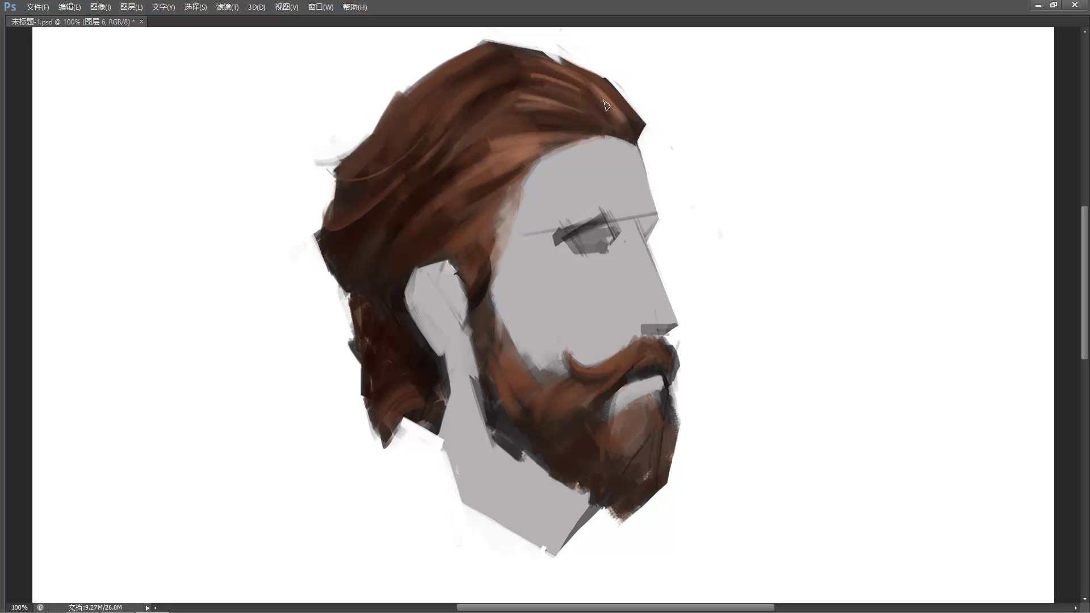
{"action": "left_click", "coordinate": [575, 370], "text": "alt"}
{"action": "mouse_move", "coordinate": [504, 425]}
{"action": "left_mouse_down"}
{"action": "mouse_move", "coordinate": [499, 399]}
{"action": "mouse_move", "coordinate": [488, 429]}
{"action": "mouse_move", "coordinate": [512, 425]}
{"action": "mouse_move", "coordinate": [507, 437]}
{"action": "mouse_move", "coordinate": [531, 420]}
{"action": "left_mouse_up"}
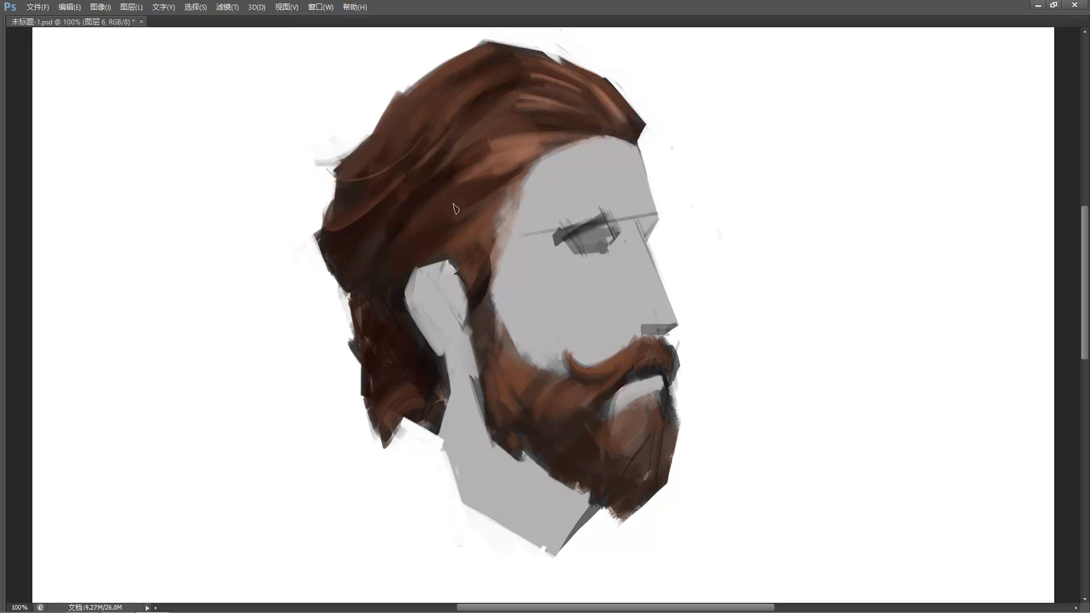
Blend the strands between the crown and the ear with browns sampled from the hair, undoing the stray dab near the eye.
{"action": "left_click", "coordinate": [502, 166], "text": "alt"}
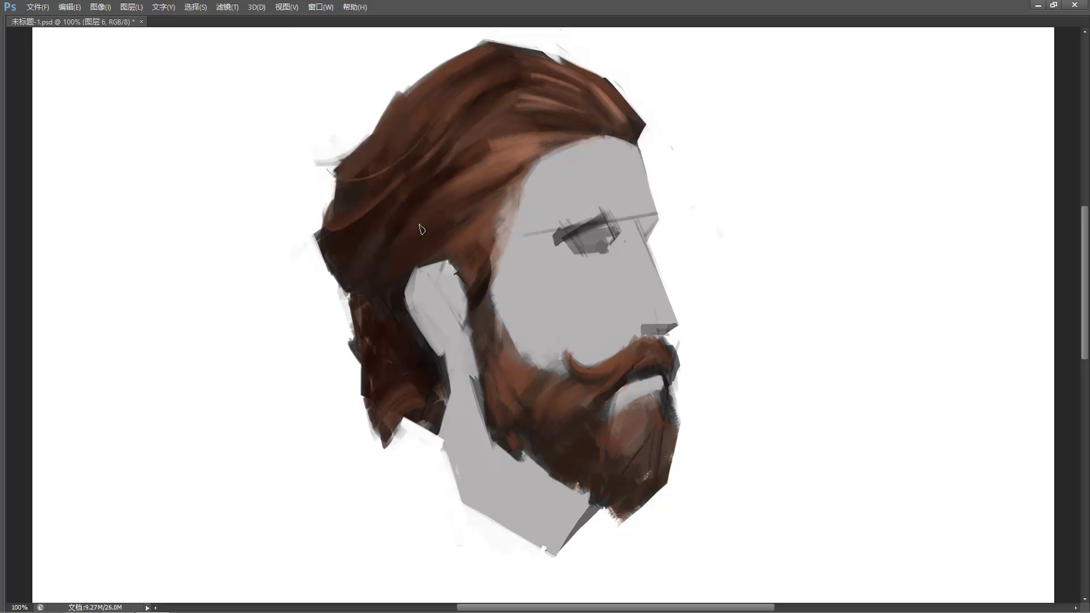
{"action": "left_click_drag", "start_coordinate": [548, 122], "coordinate": [515, 119], "text": "alt"}
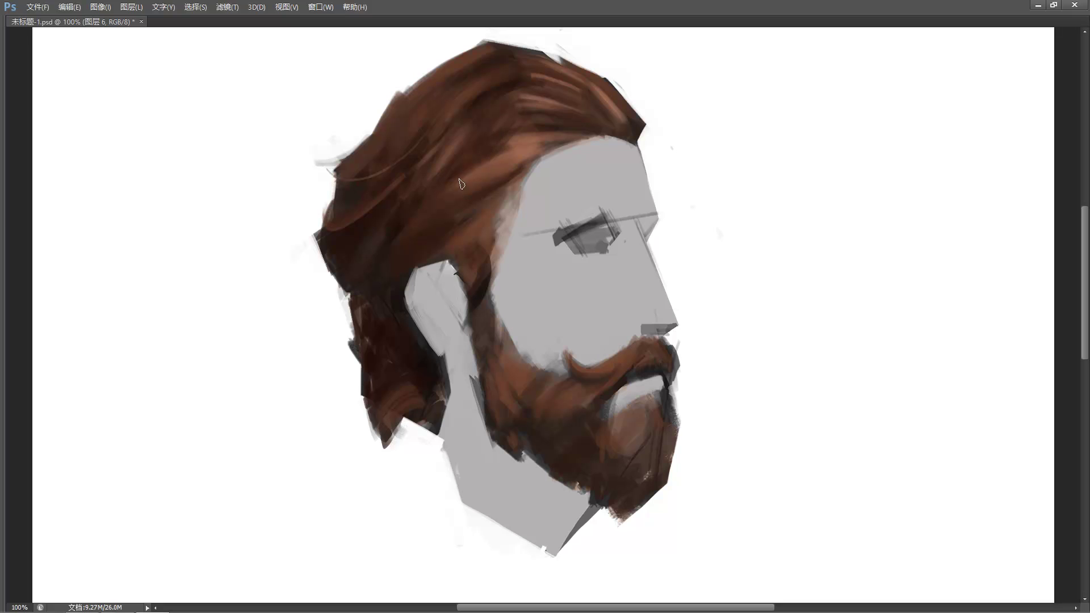
{"action": "left_click", "coordinate": [612, 257]}
{"action": "key", "text": "ctrl+z"}
Open the brush settings and choose the irregular textured 250-pixel brush tip, leaving the existing brush names alone.
{"action": "key", "text": "F5"}
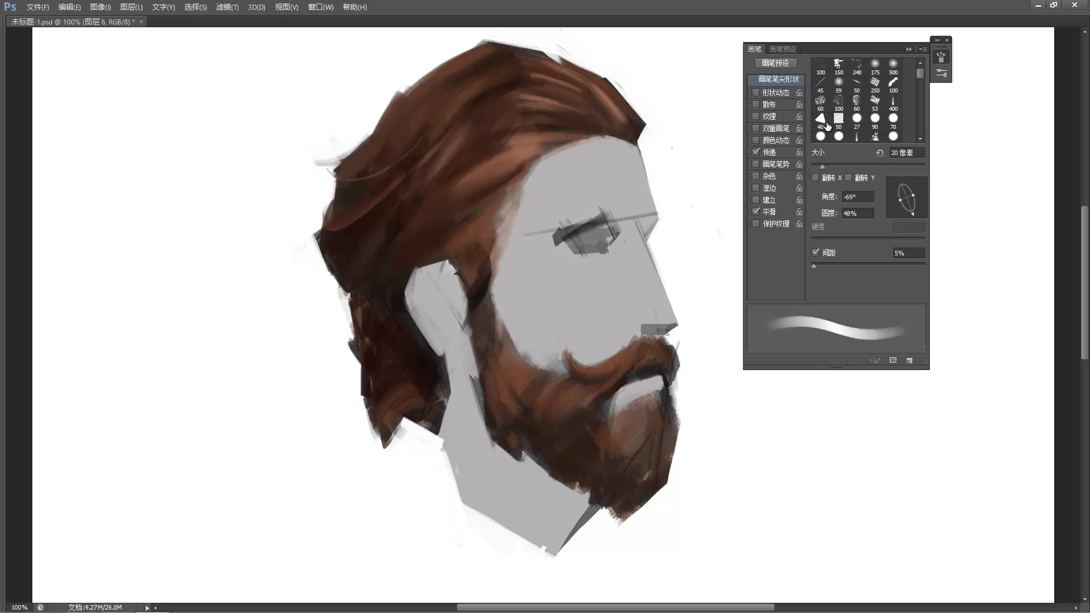
{"action": "double_click", "coordinate": [836, 61]}
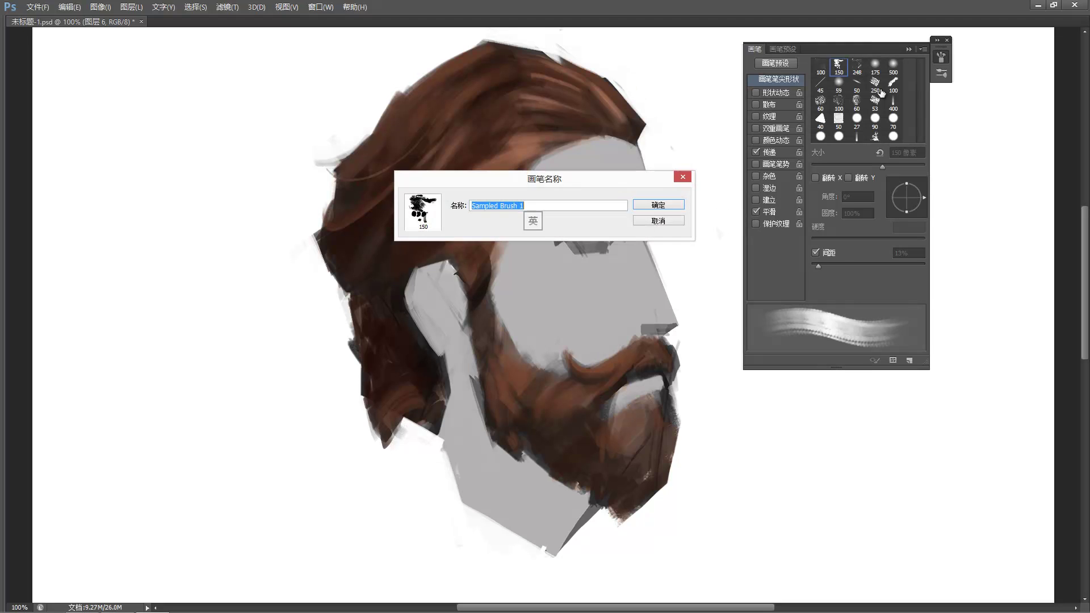
{"action": "left_click", "coordinate": [671, 219]}
{"action": "left_click_drag", "start_coordinate": [922, 72], "coordinate": [919, 86]}
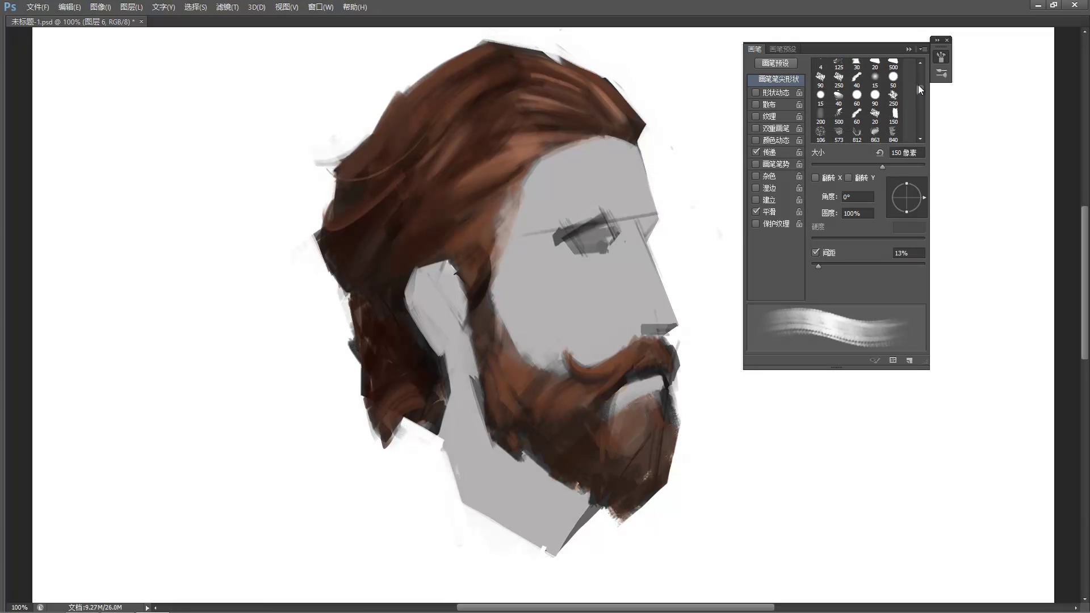
{"action": "left_click", "coordinate": [838, 79]}
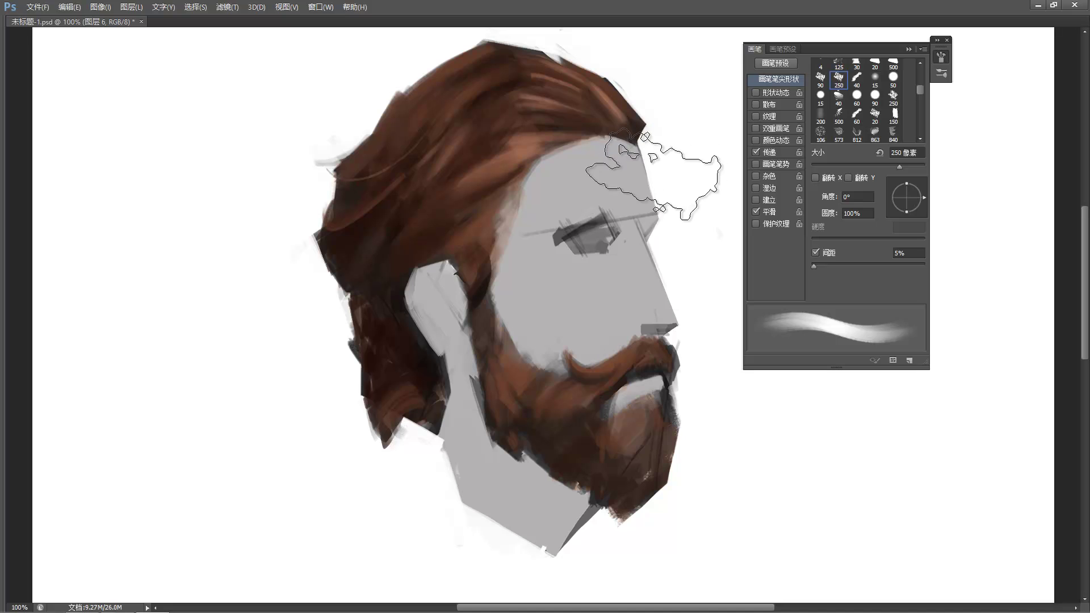
Shrink the textured brush to a small strand-sized tip and collapse the brush settings.
{"action": "key", "text": "bracketleft"}
{"action": "key", "text": "bracketleft"}
{"action": "key", "text": "bracketleft"}
{"action": "key", "text": "bracketleft"}
{"action": "key", "text": "bracketleft"}
{"action": "key", "text": "bracketleft"}
{"action": "key", "text": "bracketleft"}
{"action": "key", "text": "bracketleft"}
{"action": "key", "text": "bracketleft"}
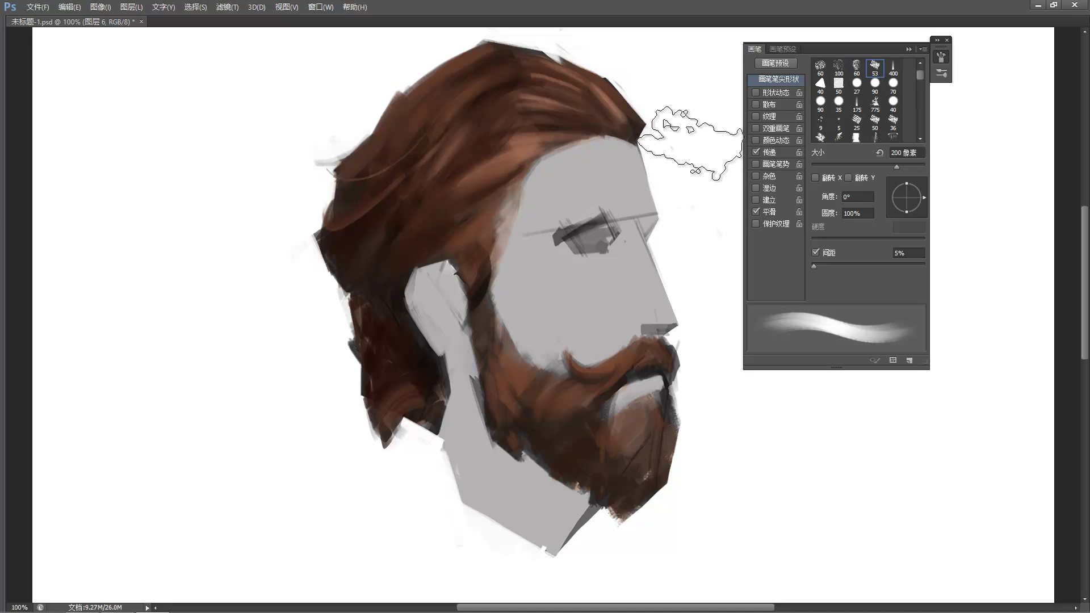
{"action": "left_click", "coordinate": [907, 49]}
{"action": "key", "text": "bracketleft"}
{"action": "key", "text": "bracketleft"}
{"action": "key", "text": "bracketleft"}
{"action": "key", "text": "bracketleft"}
{"action": "key", "text": "bracketleft"}
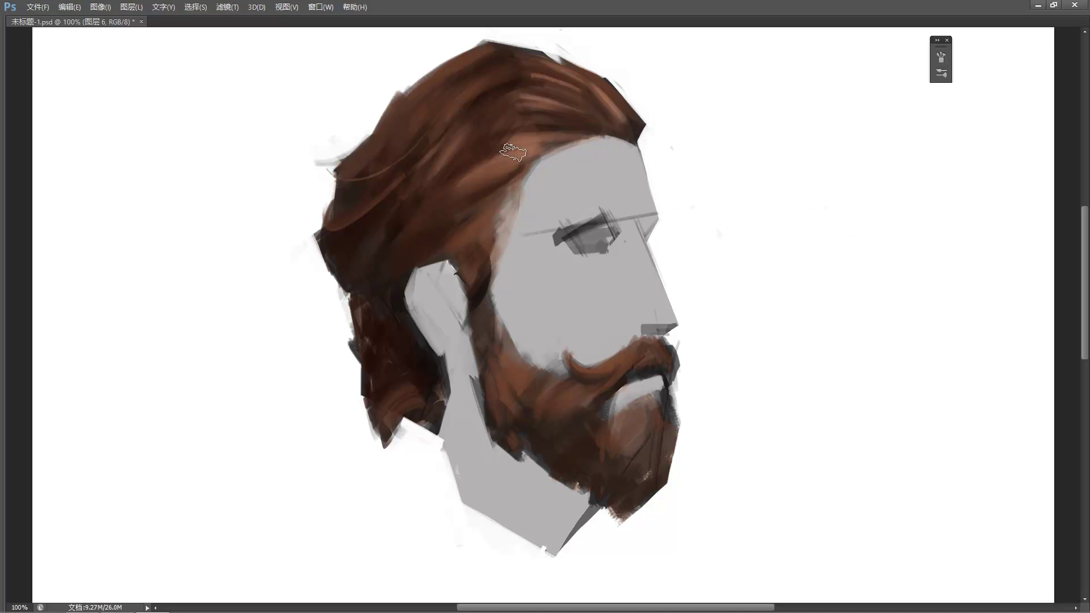
Paint light orange-brown highlight strands across the crown and the upper back of the head, using a colour sampled above the forehead.
{"action": "key", "text": "alt"}
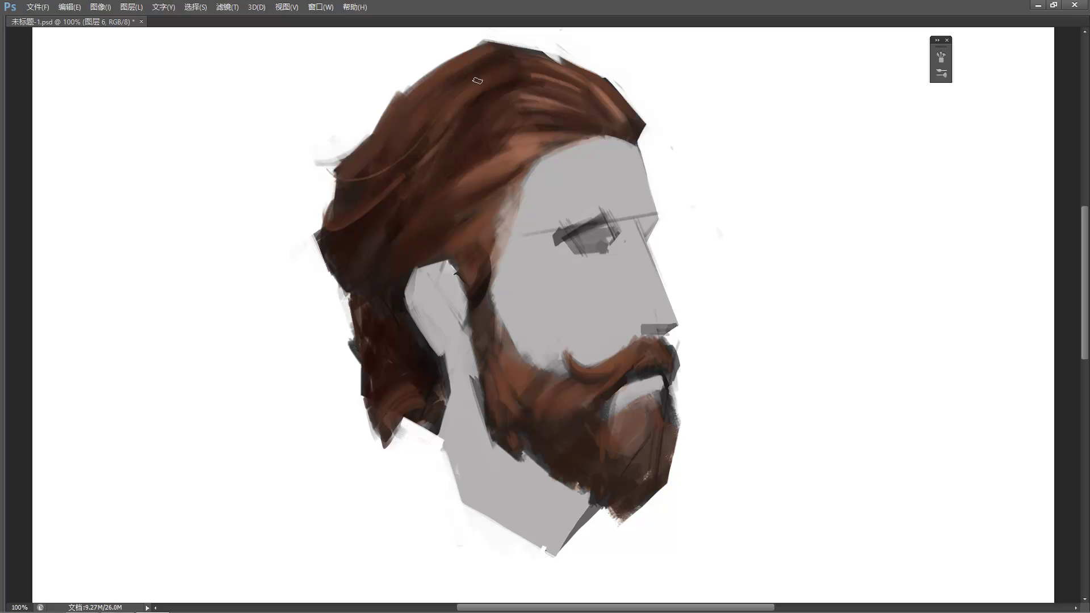
{"action": "left_click", "coordinate": [519, 148], "text": "alt"}
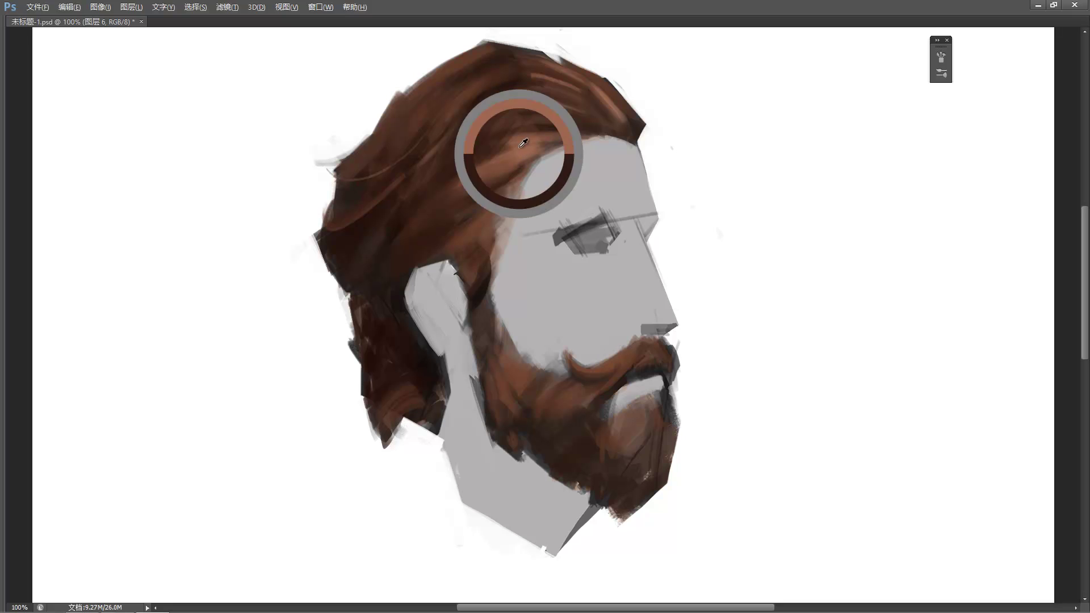
{"action": "mouse_move", "coordinate": [498, 72]}
{"action": "left_mouse_down"}
{"action": "mouse_move", "coordinate": [431, 154]}
{"action": "mouse_move", "coordinate": [487, 78]}
{"action": "mouse_move", "coordinate": [436, 131]}
{"action": "left_mouse_up"}
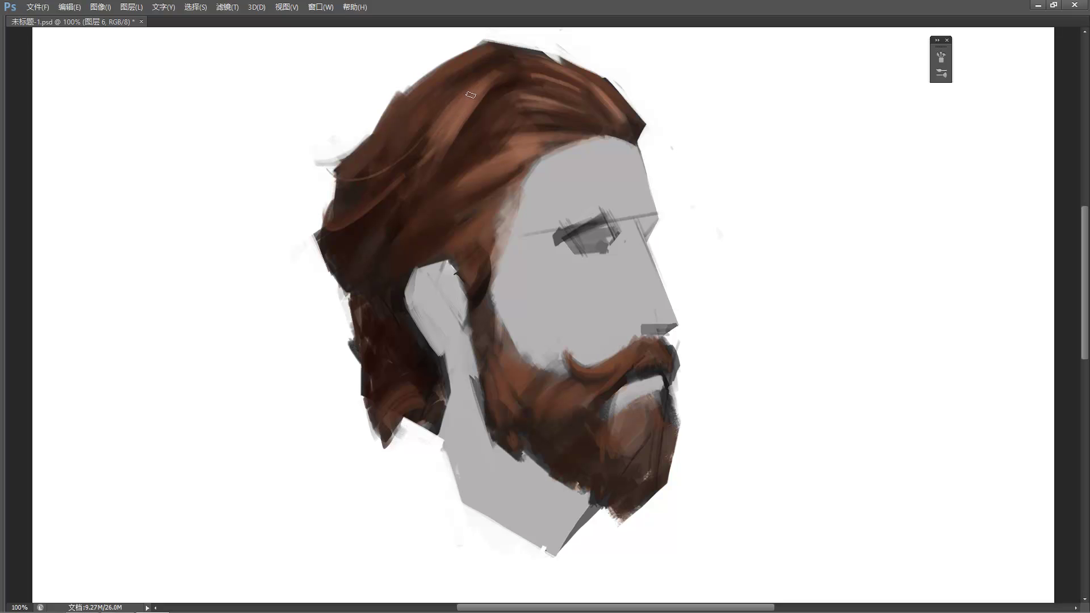
{"action": "left_click_drag", "start_coordinate": [504, 84], "coordinate": [450, 126]}
{"action": "left_click_drag", "start_coordinate": [462, 61], "coordinate": [401, 111]}
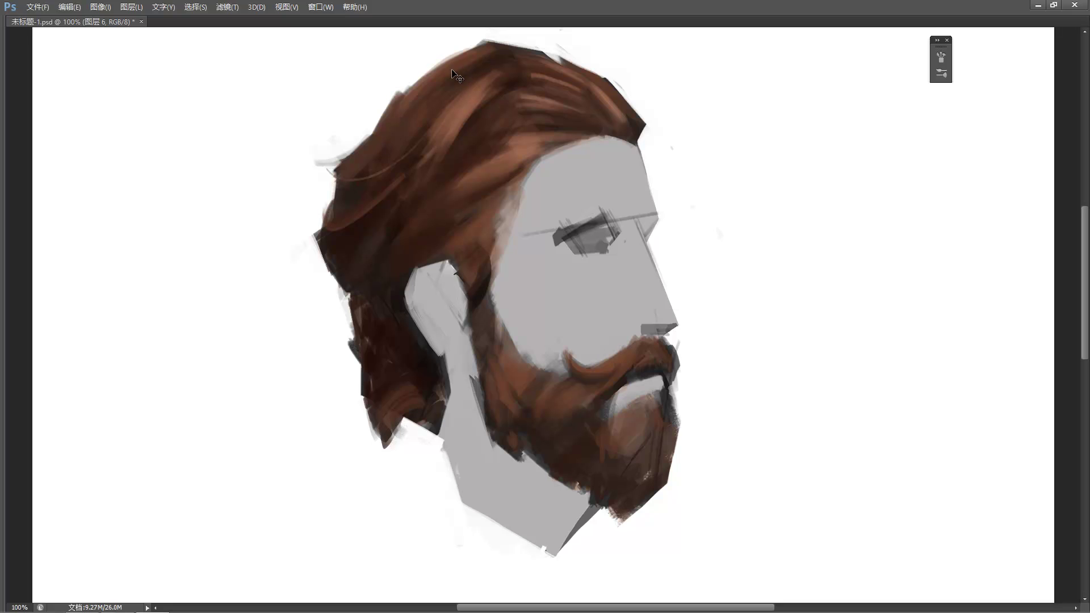
{"action": "left_click_drag", "start_coordinate": [470, 57], "coordinate": [385, 142]}
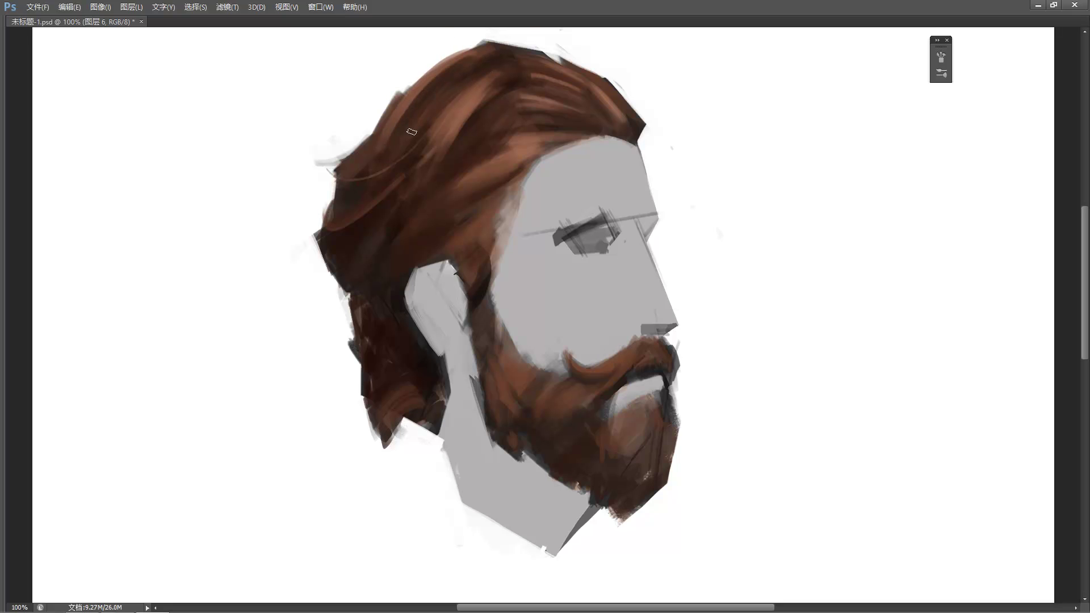
Add loose hair wisps sticking out at the back of the head, undoing the extra lower wisp.
{"action": "left_click_drag", "start_coordinate": [380, 144], "coordinate": [313, 161]}
{"action": "left_click_drag", "start_coordinate": [393, 141], "coordinate": [311, 170]}
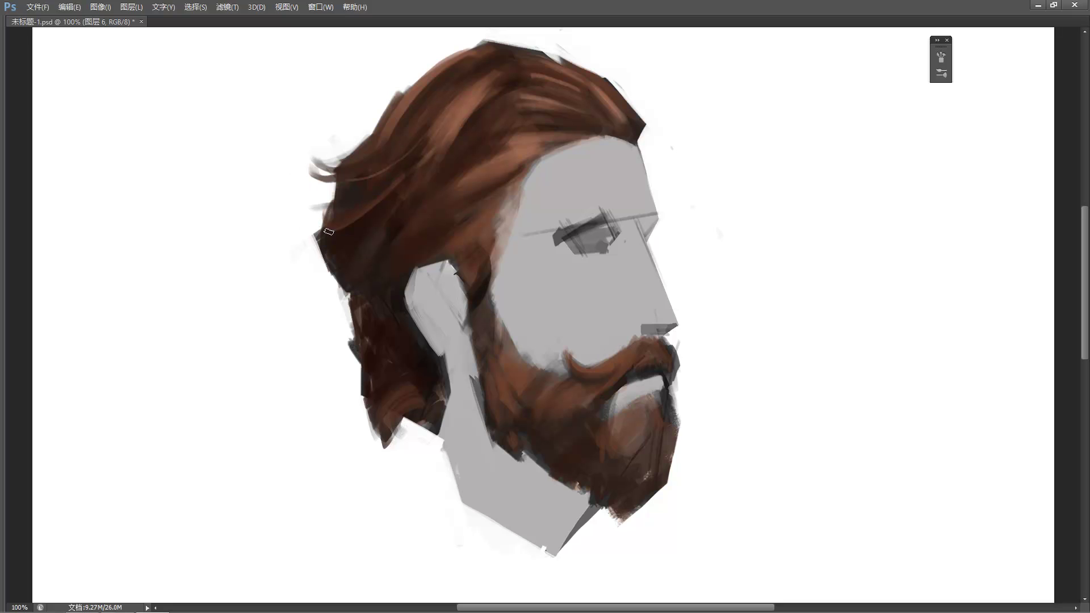
{"action": "left_click_drag", "start_coordinate": [312, 210], "coordinate": [292, 248]}
{"action": "key", "text": "ctrl+z"}
Cover the grey and dark sketch marks on the chin and middle of the beard with browns.
{"action": "mouse_move", "coordinate": [665, 384]}
{"action": "left_mouse_down"}
{"action": "mouse_move", "coordinate": [665, 408]}
{"action": "mouse_move", "coordinate": [670, 382]}
{"action": "mouse_move", "coordinate": [667, 406]}
{"action": "mouse_move", "coordinate": [658, 400]}
{"action": "mouse_move", "coordinate": [668, 425]}
{"action": "mouse_move", "coordinate": [657, 394]}
{"action": "mouse_move", "coordinate": [669, 451]}
{"action": "mouse_move", "coordinate": [663, 462]}
{"action": "mouse_move", "coordinate": [646, 430]}
{"action": "mouse_move", "coordinate": [639, 475]}
{"action": "mouse_move", "coordinate": [630, 436]}
{"action": "mouse_move", "coordinate": [645, 442]}
{"action": "mouse_move", "coordinate": [651, 487]}
{"action": "left_mouse_up"}
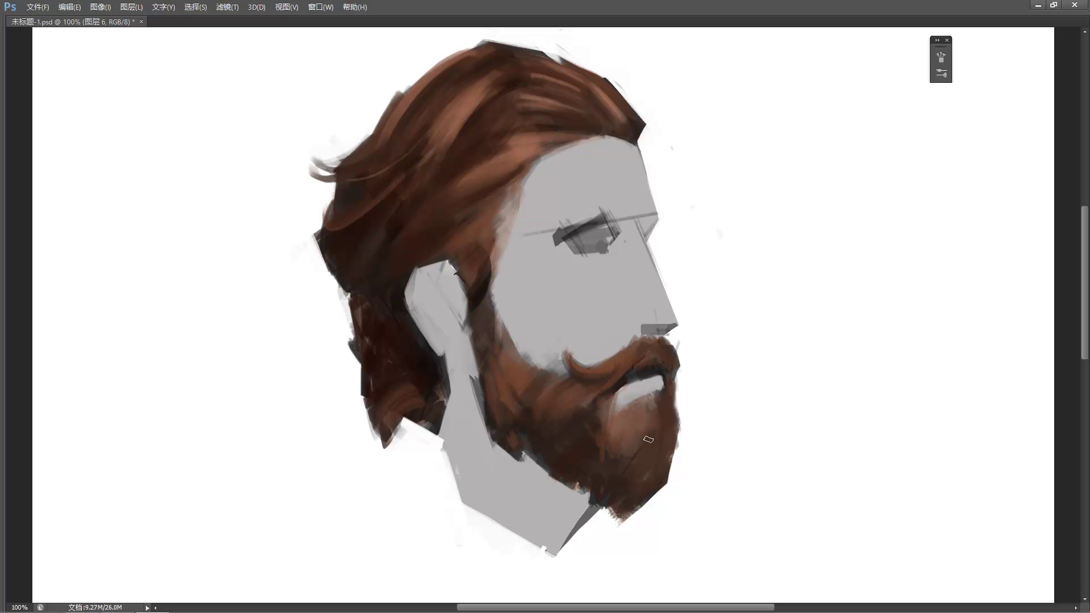
{"action": "mouse_move", "coordinate": [642, 435]}
{"action": "left_mouse_down"}
{"action": "mouse_move", "coordinate": [650, 453]}
{"action": "mouse_move", "coordinate": [634, 458]}
{"action": "left_mouse_up"}
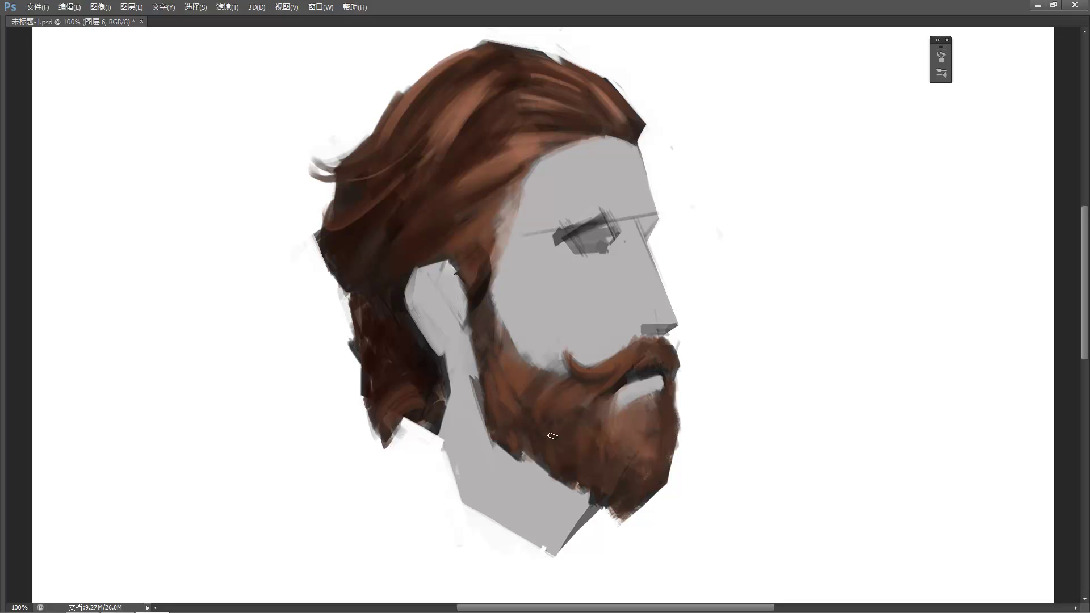
{"action": "left_click", "coordinate": [577, 410], "text": "alt"}
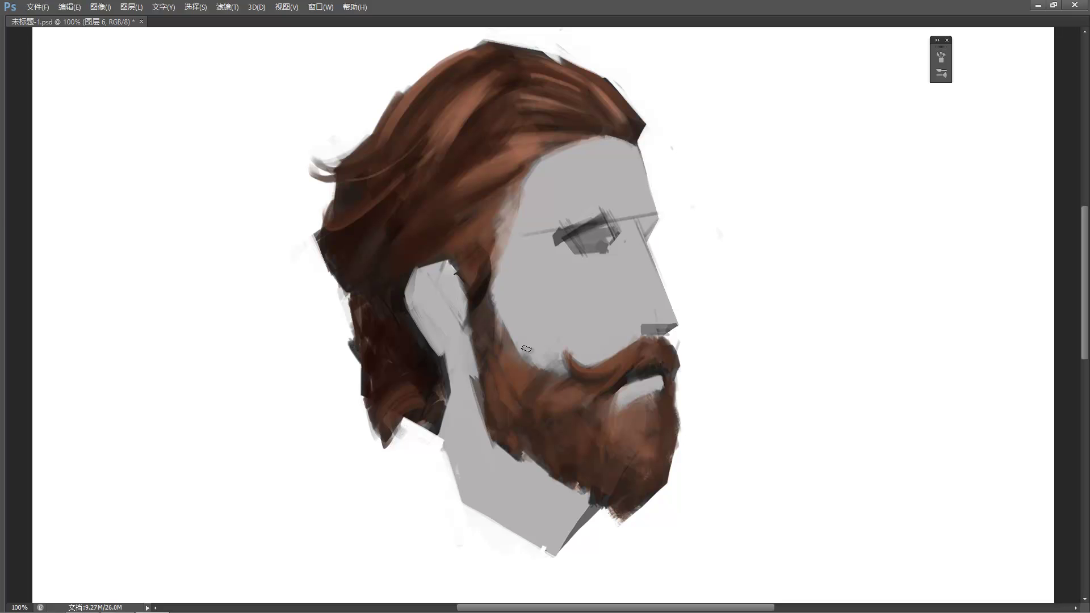
Extend brown strands over the beard's cheek edge and refine the sideburn's front edge with sampled face grey.
{"action": "mouse_move", "coordinate": [513, 372]}
{"action": "left_mouse_down"}
{"action": "mouse_move", "coordinate": [524, 336]}
{"action": "mouse_move", "coordinate": [516, 372]}
{"action": "mouse_move", "coordinate": [530, 351]}
{"action": "mouse_move", "coordinate": [521, 371]}
{"action": "mouse_move", "coordinate": [536, 356]}
{"action": "mouse_move", "coordinate": [549, 381]}
{"action": "mouse_move", "coordinate": [554, 353]}
{"action": "left_mouse_up"}
{"action": "left_click", "coordinate": [544, 337], "text": "alt"}
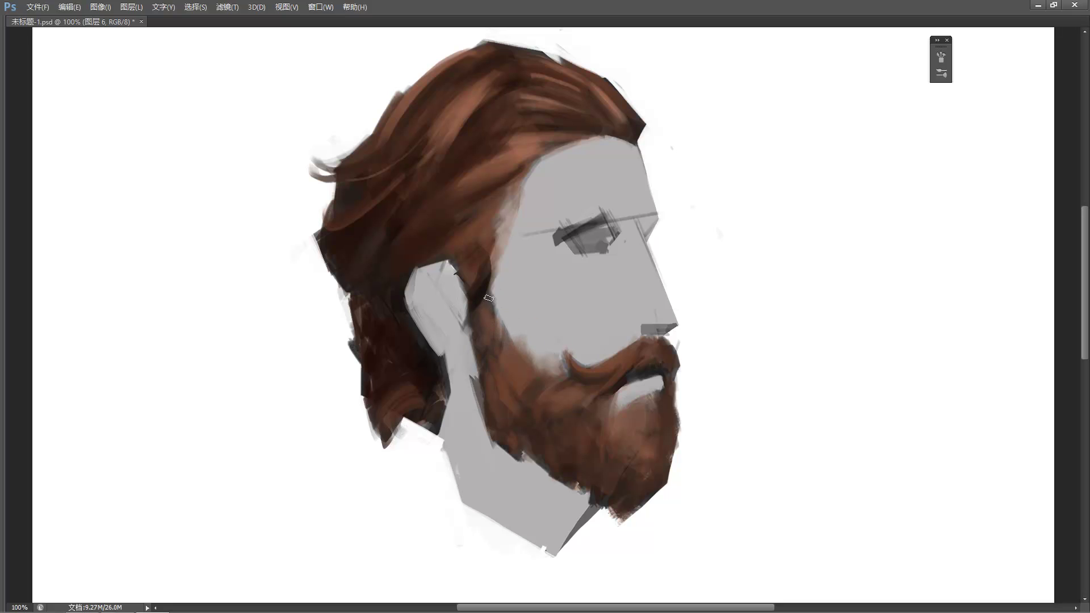
{"action": "left_click_drag", "start_coordinate": [493, 317], "coordinate": [491, 292]}
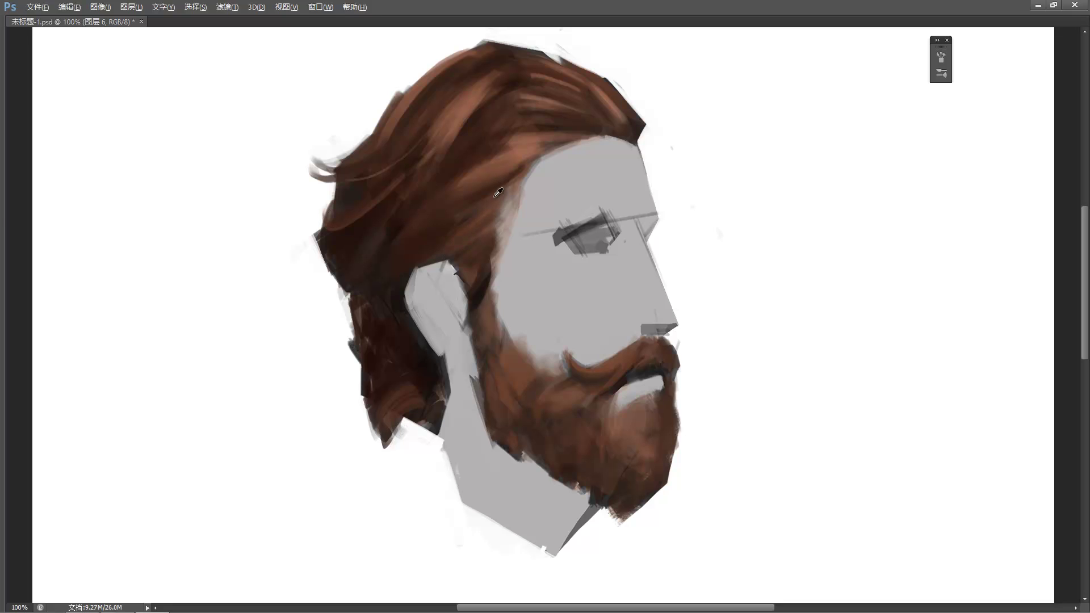
Fill and blend the sideburn between the ear and the face with browns sampled beside the ear.
{"action": "left_click", "coordinate": [468, 275], "text": "alt"}
{"action": "mouse_move", "coordinate": [455, 265]}
{"action": "left_mouse_down"}
{"action": "mouse_move", "coordinate": [464, 307]}
{"action": "mouse_move", "coordinate": [457, 300]}
{"action": "left_mouse_up"}
{"action": "left_click", "coordinate": [473, 297], "text": "alt"}
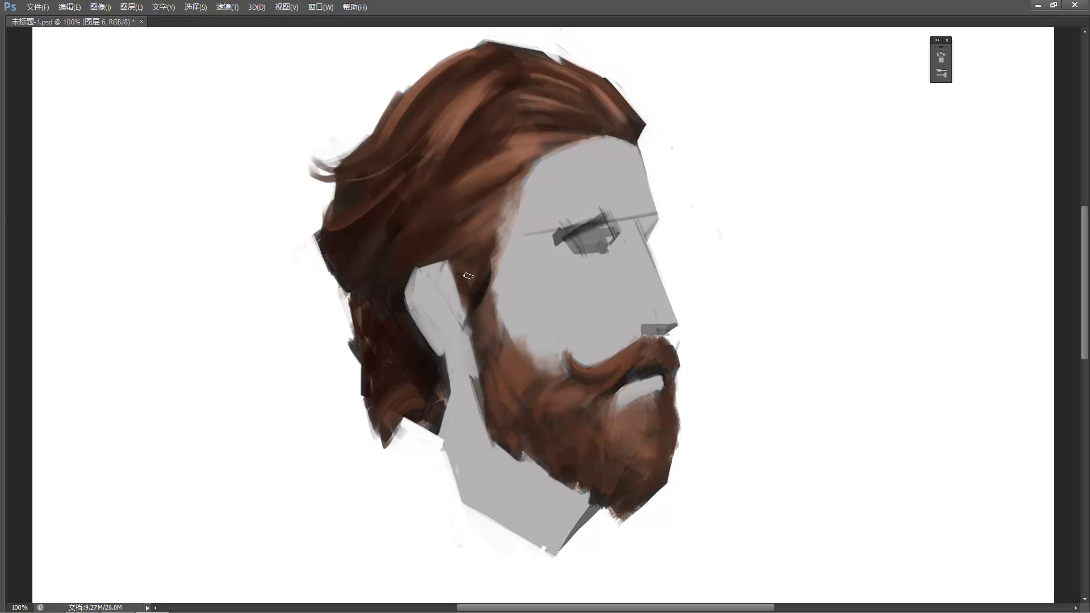
{"action": "left_click_drag", "start_coordinate": [496, 255], "coordinate": [483, 307]}
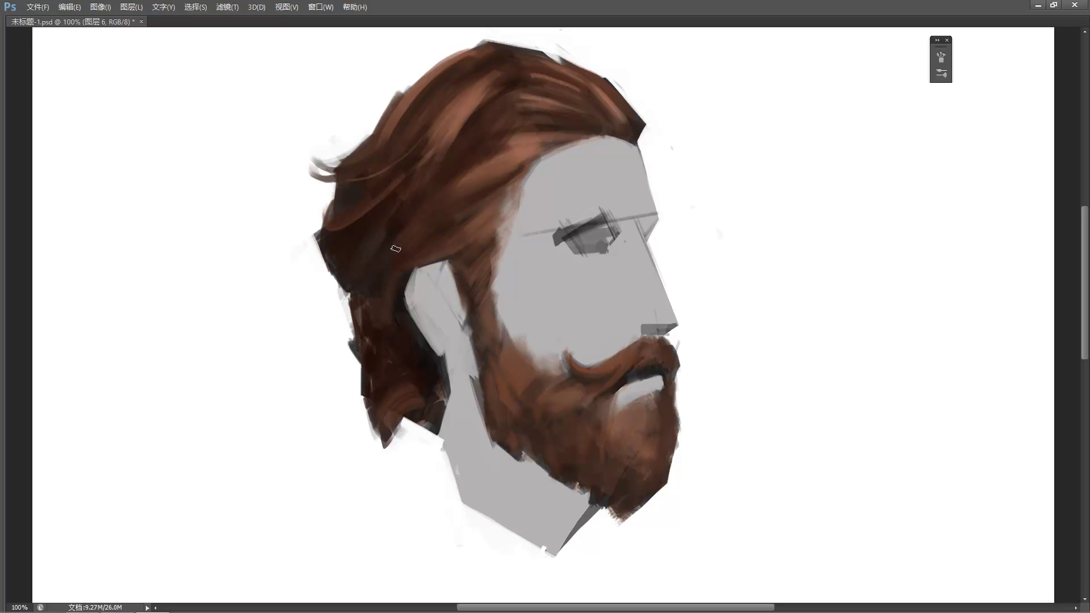
Blend the front hair strands above the forehead with light and dark browns sampled from the hair.
{"action": "left_click", "coordinate": [509, 154], "text": "alt"}
{"action": "left_click", "coordinate": [517, 149], "text": "alt"}
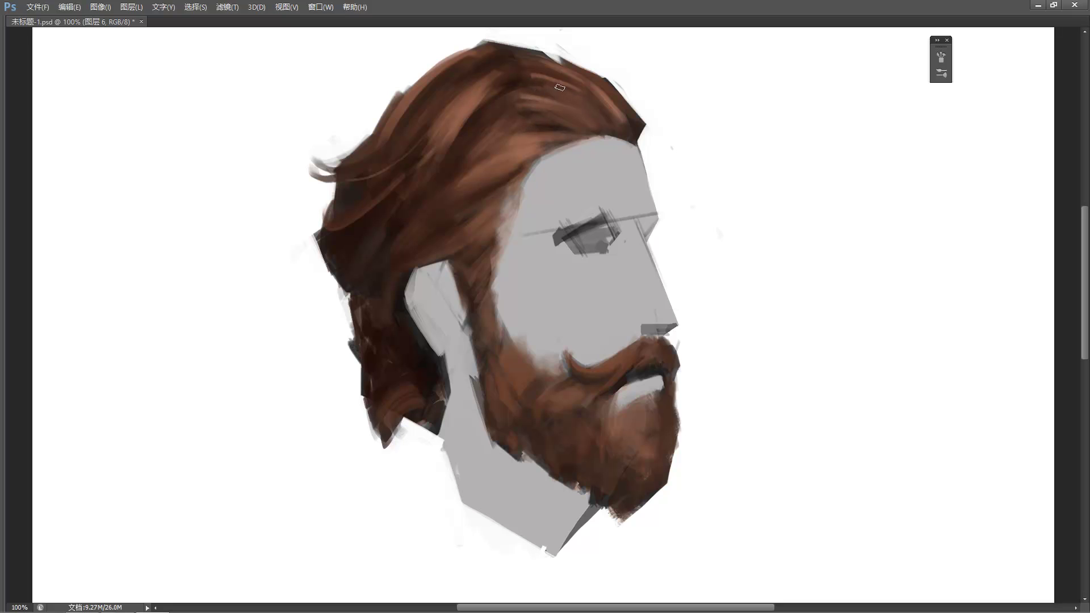
{"action": "left_click_drag", "start_coordinate": [502, 92], "coordinate": [528, 96]}
{"action": "key", "text": "b"}
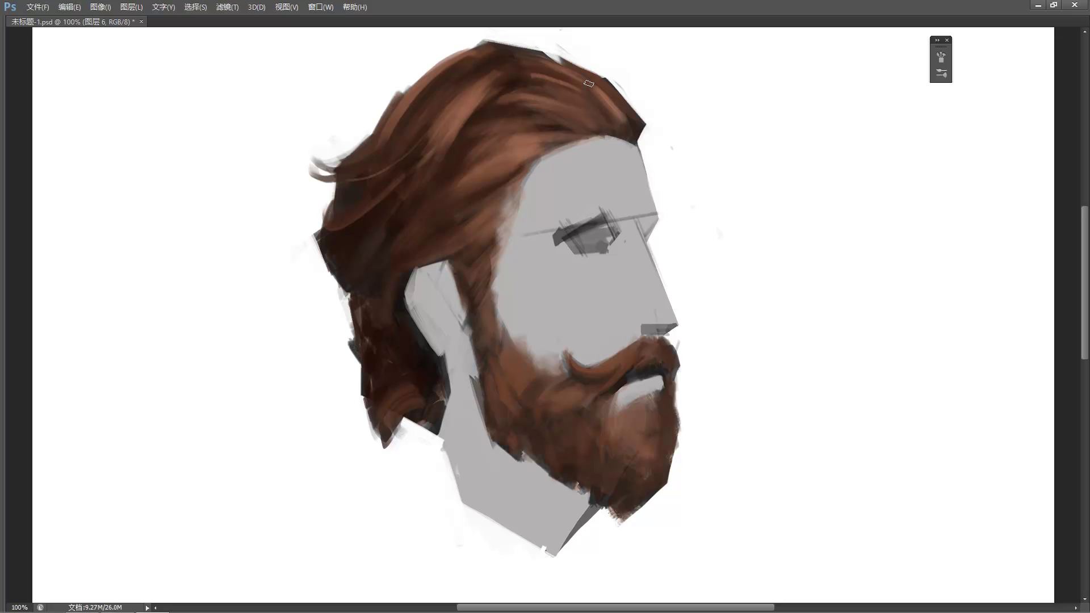
{"action": "left_click", "coordinate": [526, 72], "text": "alt"}
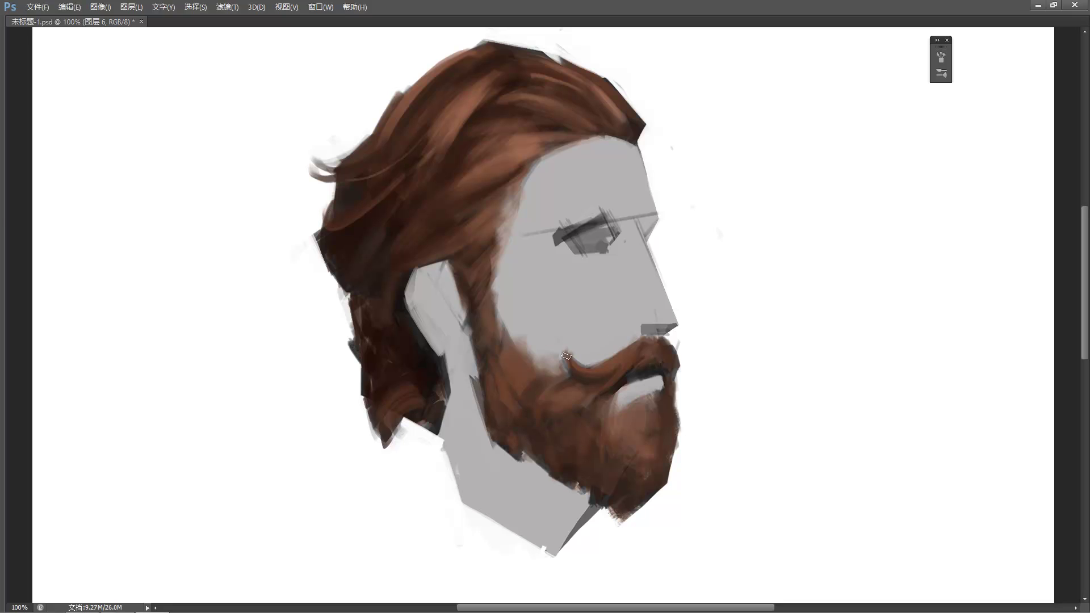
Clean up the cheek beside the moustache tip and break the beard's lower jaw edge into short rough strands.
{"action": "mouse_move", "coordinate": [561, 351]}
{"action": "left_mouse_down"}
{"action": "mouse_move", "coordinate": [539, 372]}
{"action": "mouse_move", "coordinate": [545, 318]}
{"action": "mouse_move", "coordinate": [534, 325]}
{"action": "mouse_move", "coordinate": [542, 369]}
{"action": "mouse_move", "coordinate": [564, 341]}
{"action": "left_mouse_up"}
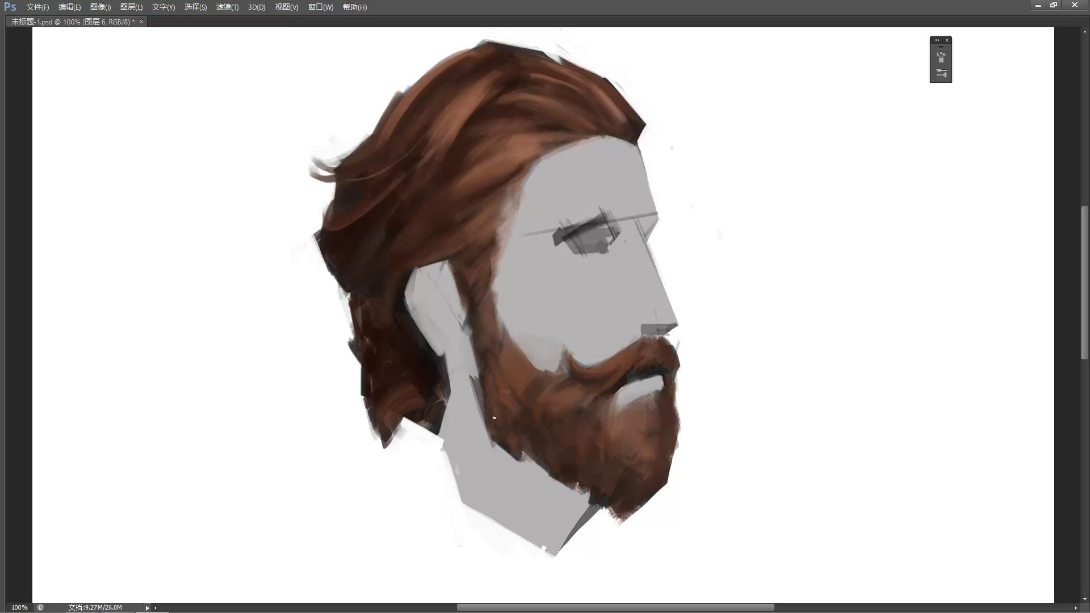
{"action": "left_click_drag", "start_coordinate": [483, 428], "coordinate": [480, 409]}
{"action": "left_click_drag", "start_coordinate": [523, 443], "coordinate": [553, 467]}
{"action": "left_click_drag", "start_coordinate": [549, 469], "coordinate": [542, 476]}
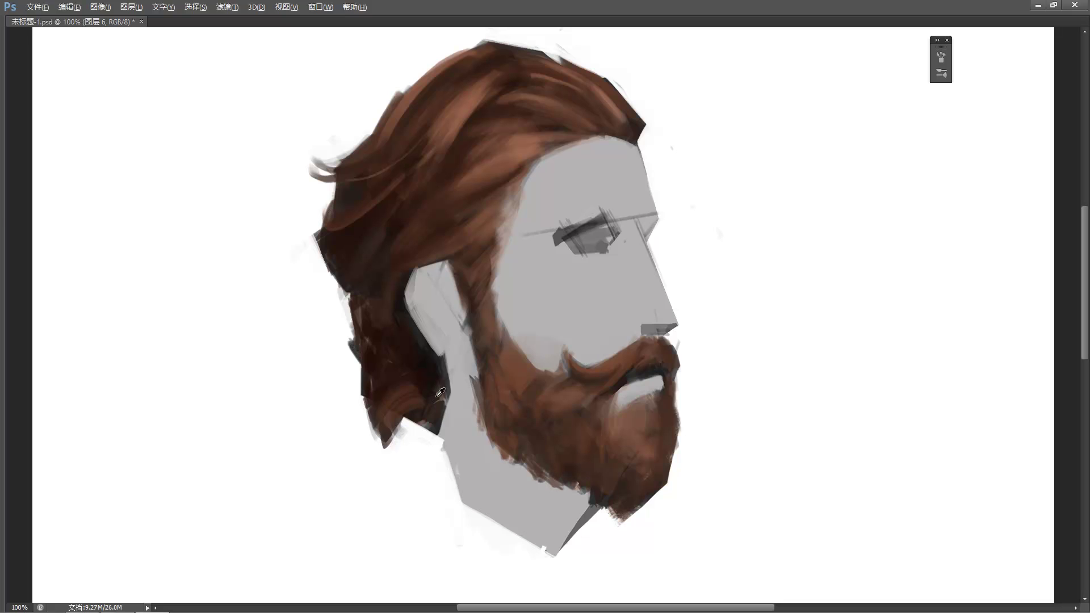
{"action": "left_click", "coordinate": [439, 440], "text": "alt"}
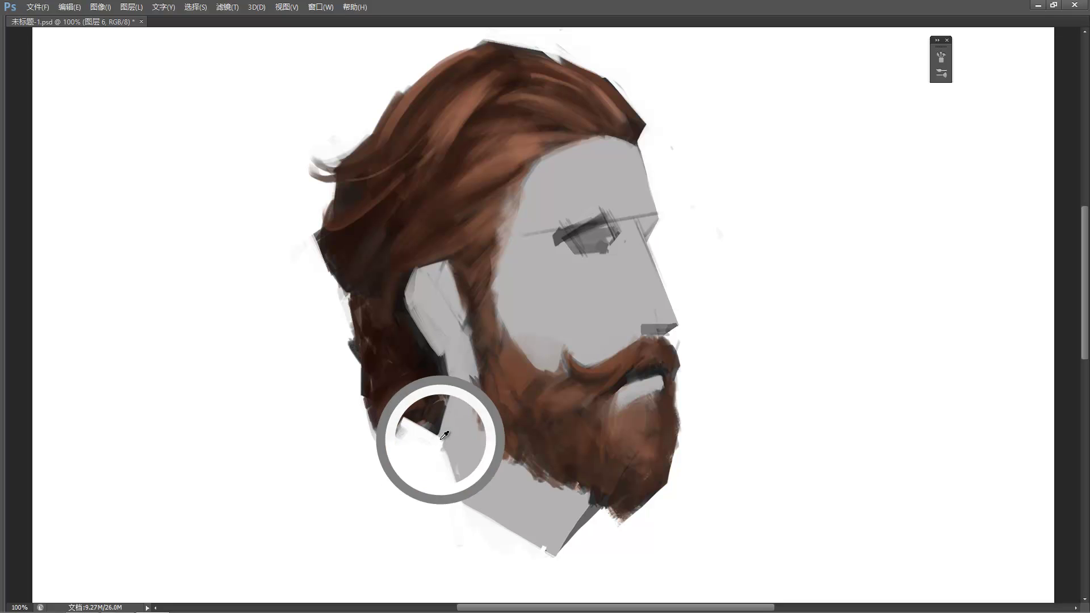
{"action": "mouse_move", "coordinate": [450, 415]}
{"action": "left_mouse_down"}
{"action": "mouse_move", "coordinate": [412, 435]}
{"action": "mouse_move", "coordinate": [443, 400]}
{"action": "mouse_move", "coordinate": [426, 400]}
{"action": "mouse_move", "coordinate": [377, 455]}
{"action": "left_mouse_up"}
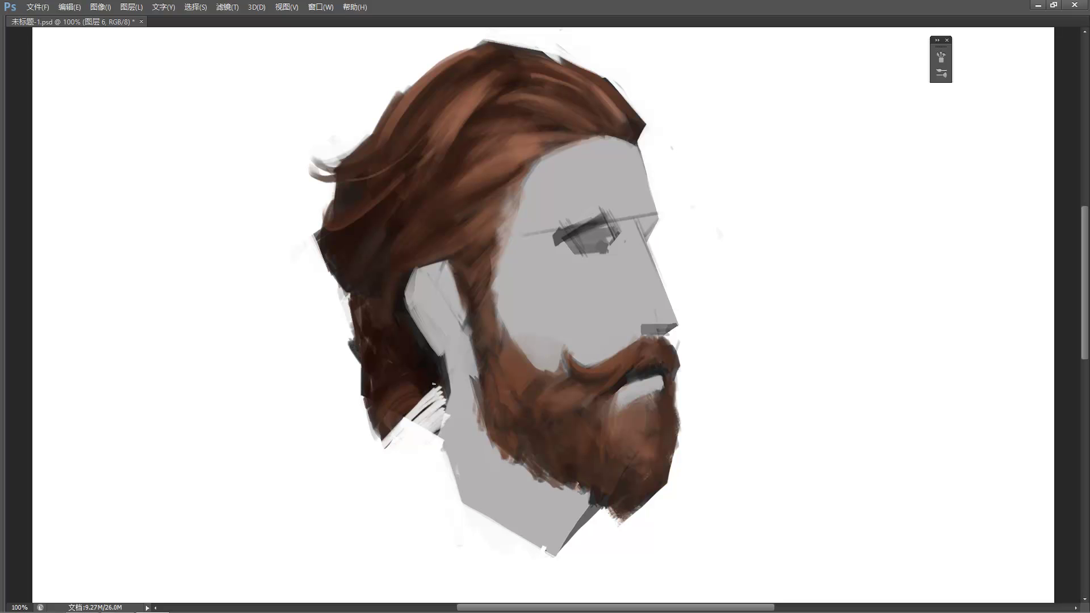
{"action": "key", "text": "ctrl+alt+z"}
{"action": "key", "text": "ctrl+alt+z"}
{"action": "key", "text": "ctrl+alt+z"}
{"action": "key", "text": "ctrl+alt+z"}
{"action": "key", "text": "ctrl+alt+z"}
{"action": "key", "text": "ctrl+alt+z"}
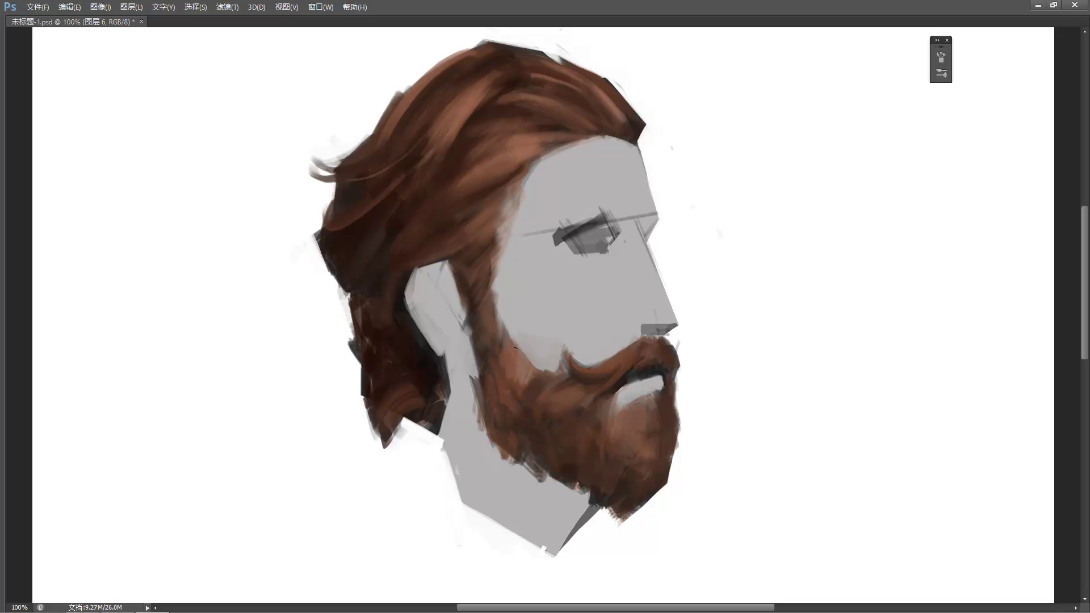
Paint short upward strands along the beard's cheek edge with sampled brown, then sample the cheek grey.
{"action": "left_click", "coordinate": [519, 394], "text": "alt"}
{"action": "mouse_move", "coordinate": [524, 374]}
{"action": "left_mouse_down"}
{"action": "mouse_move", "coordinate": [540, 344]}
{"action": "mouse_move", "coordinate": [527, 365]}
{"action": "mouse_move", "coordinate": [518, 334]}
{"action": "left_mouse_up"}
{"action": "left_click", "coordinate": [530, 336], "text": "alt"}
Choose the speckled 100-pixel brush tip, undo the test dab on the cheek and shrink the brush to a fine size.
{"action": "right_click", "coordinate": [753, 252]}
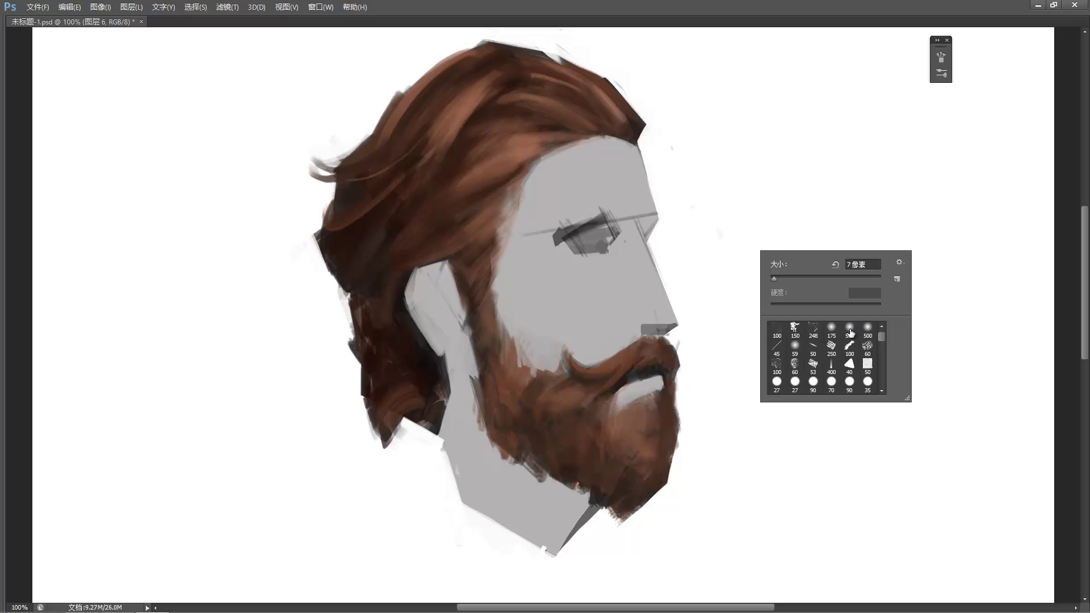
{"action": "left_click", "coordinate": [779, 364]}
{"action": "left_click", "coordinate": [533, 349]}
{"action": "key", "text": "ctrl+z"}
{"action": "key", "text": "bracketleft"}
{"action": "key", "text": "bracketleft"}
{"action": "key", "text": "bracketleft"}
{"action": "key", "text": "bracketleft"}
{"action": "key", "text": "bracketleft"}
{"action": "key", "text": "bracketleft"}
{"action": "key", "text": "bracketleft"}
{"action": "key", "text": "bracketleft"}
{"action": "key", "text": "bracketleft"}
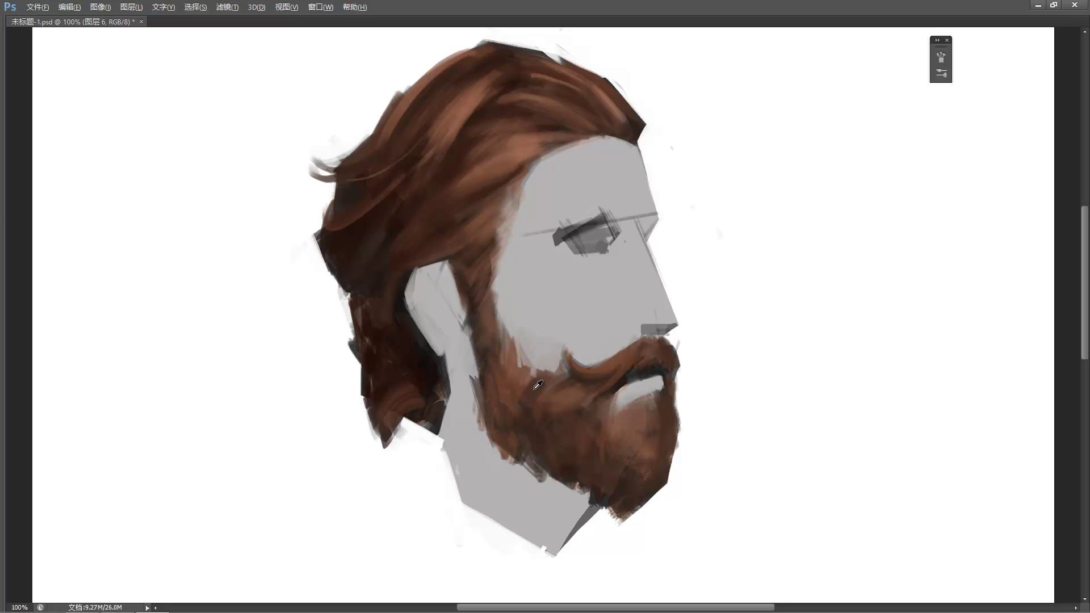
Soften the cheek and sideburn edges of the beard and the hairline above the forehead with the fine speckled brush.
{"action": "left_click", "coordinate": [513, 332]}
{"action": "left_click", "coordinate": [491, 315]}
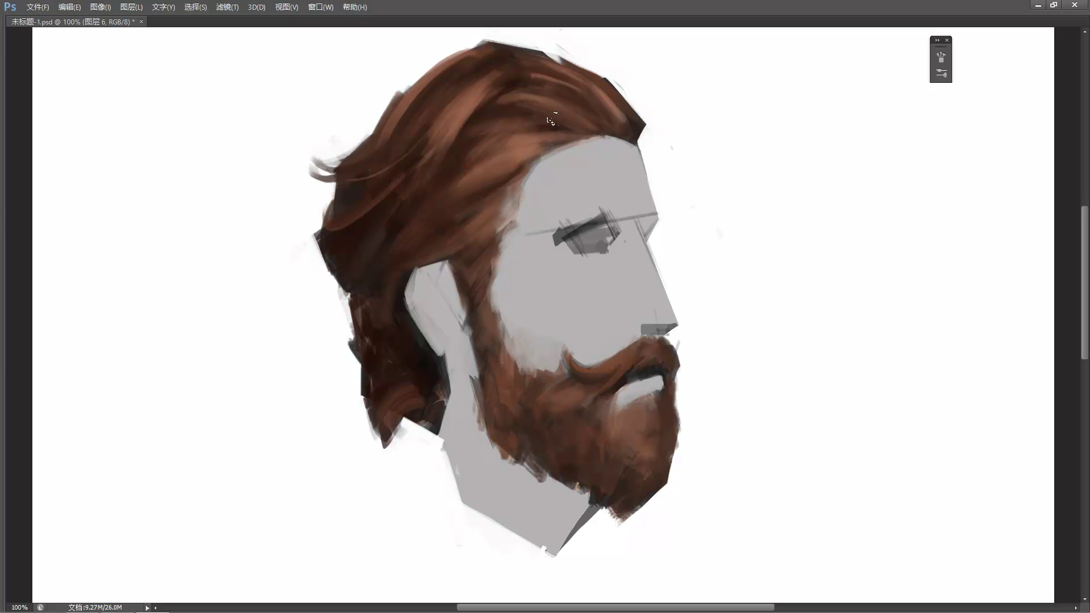
{"action": "left_click_drag", "start_coordinate": [517, 166], "coordinate": [564, 144]}
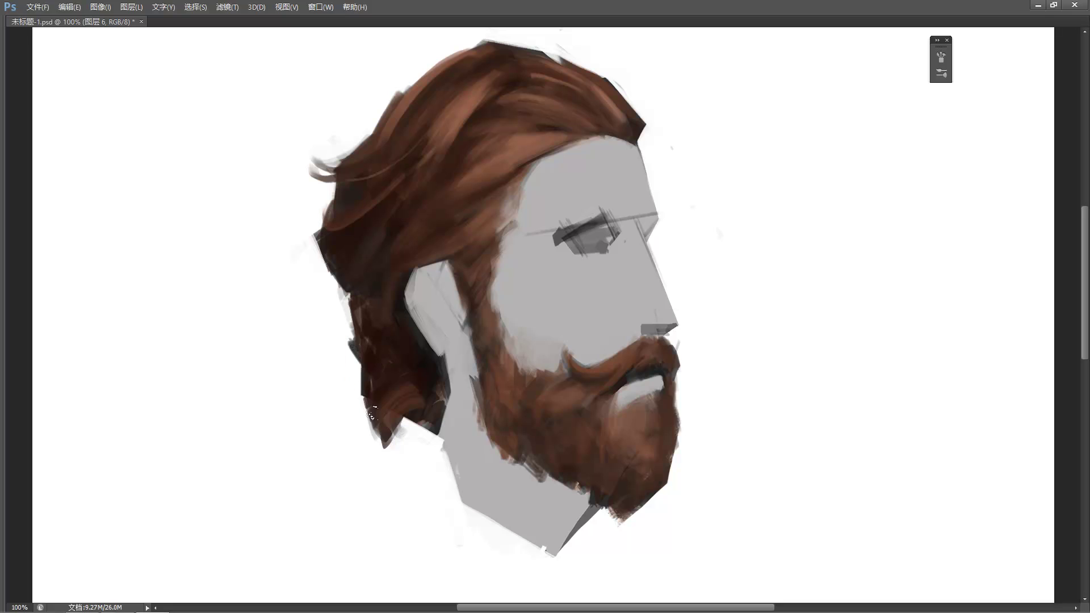
Cut an irregular notch into the outer edge of the hair at the nape, undoing the first stroke.
{"action": "left_click_drag", "start_coordinate": [351, 425], "coordinate": [359, 364]}
{"action": "key", "text": "ctrl+z"}
{"action": "mouse_move", "coordinate": [365, 397]}
{"action": "left_mouse_down"}
{"action": "mouse_move", "coordinate": [375, 384]}
{"action": "mouse_move", "coordinate": [361, 409]}
{"action": "left_mouse_up"}
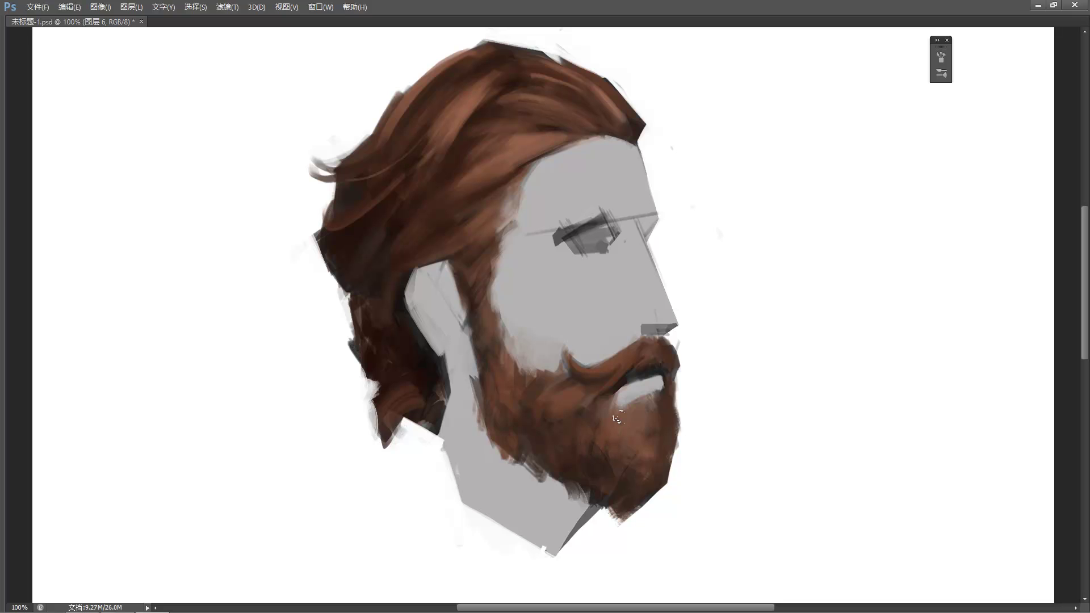
Sample a hair brown, show the panels, lighten the foreground colour to b88d7a and hide the panels again.
{"action": "left_click", "coordinate": [531, 126], "text": "alt"}
{"action": "key", "text": "Tab"}
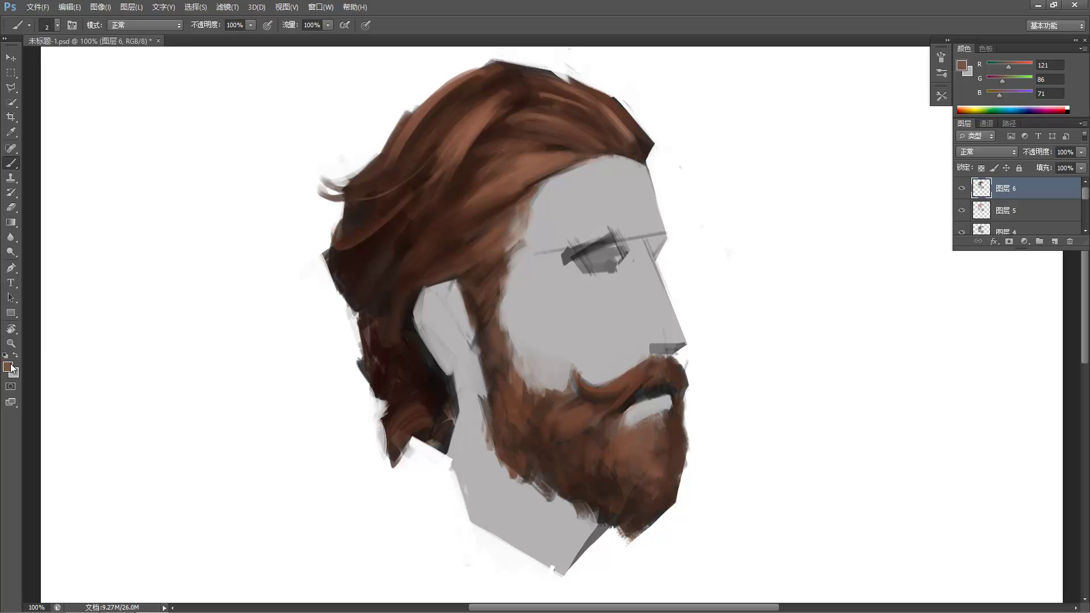
{"action": "left_click", "coordinate": [9, 367]}
{"action": "left_click", "coordinate": [441, 201]}
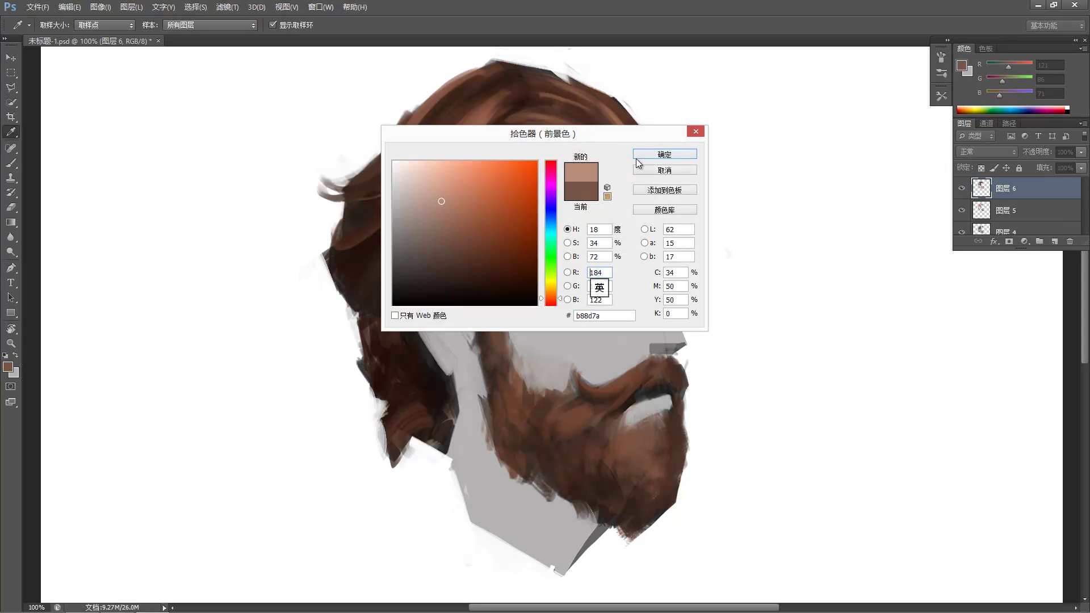
{"action": "left_click", "coordinate": [636, 159]}
{"action": "key", "text": "Tab"}
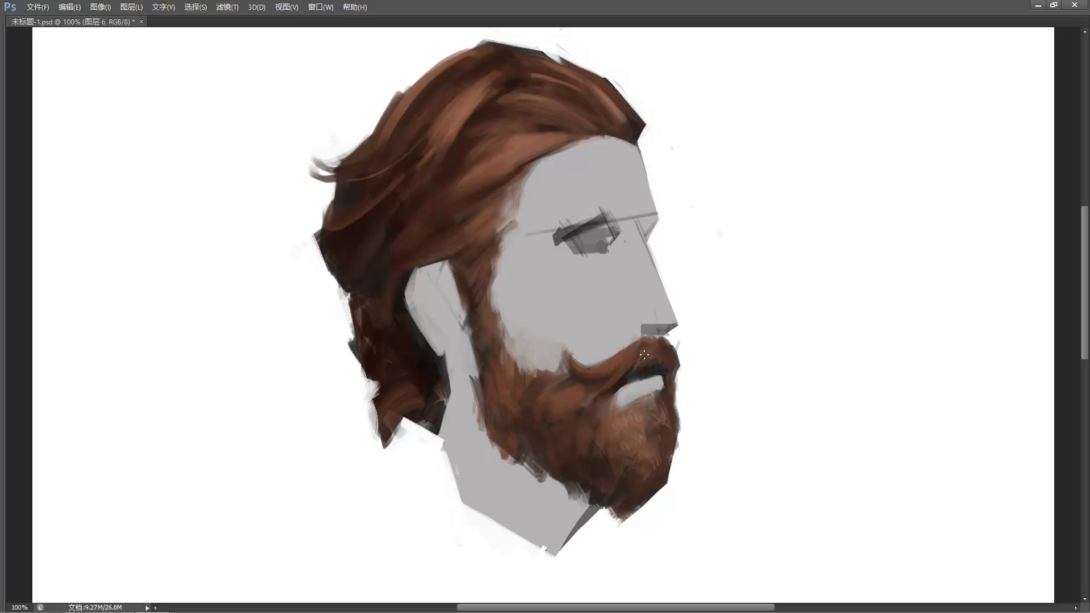
Work fine strands into the moustache and the adjoining cheek edge of the beard with sampled browns.
{"action": "left_click", "coordinate": [624, 368], "text": "alt"}
{"action": "left_click", "coordinate": [611, 390], "text": "alt"}
{"action": "left_click", "coordinate": [570, 395], "text": "alt"}
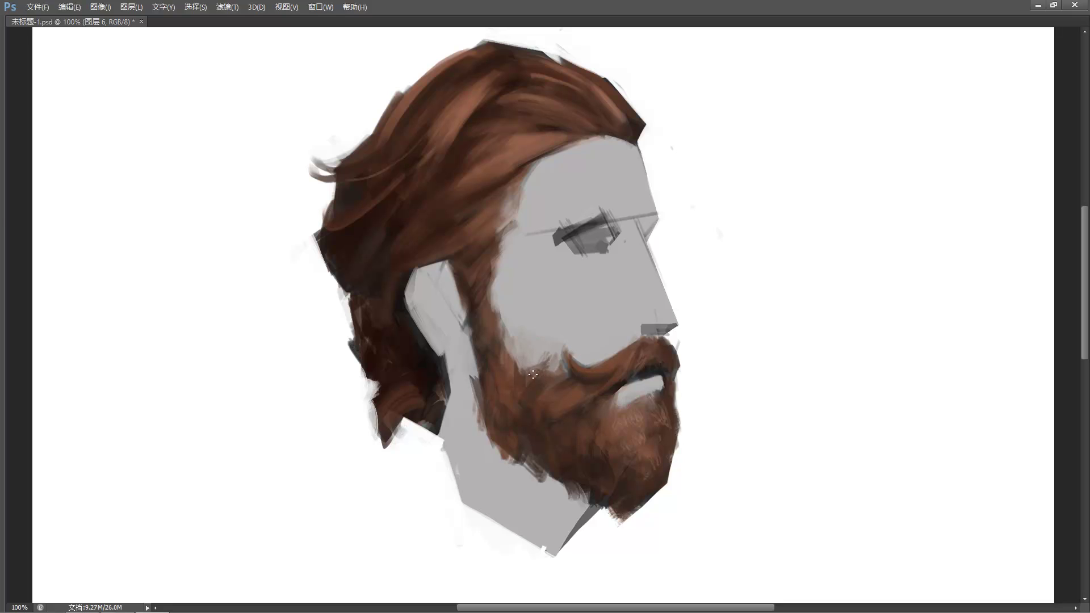
{"action": "left_click_drag", "start_coordinate": [547, 365], "coordinate": [560, 346]}
{"action": "key", "text": "super"}
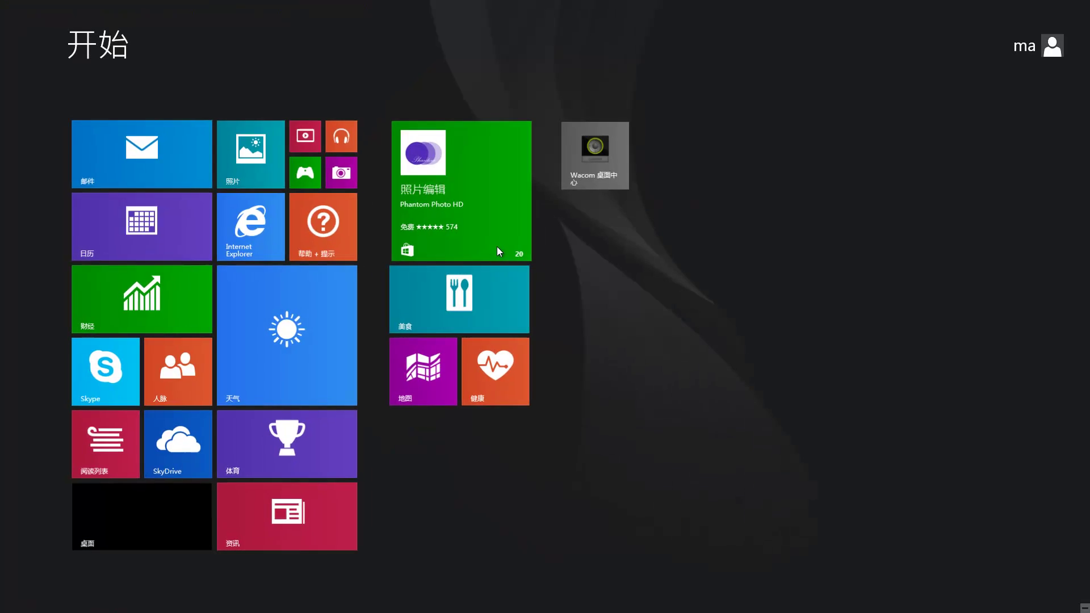
{"action": "left_click", "coordinate": [136, 523]}
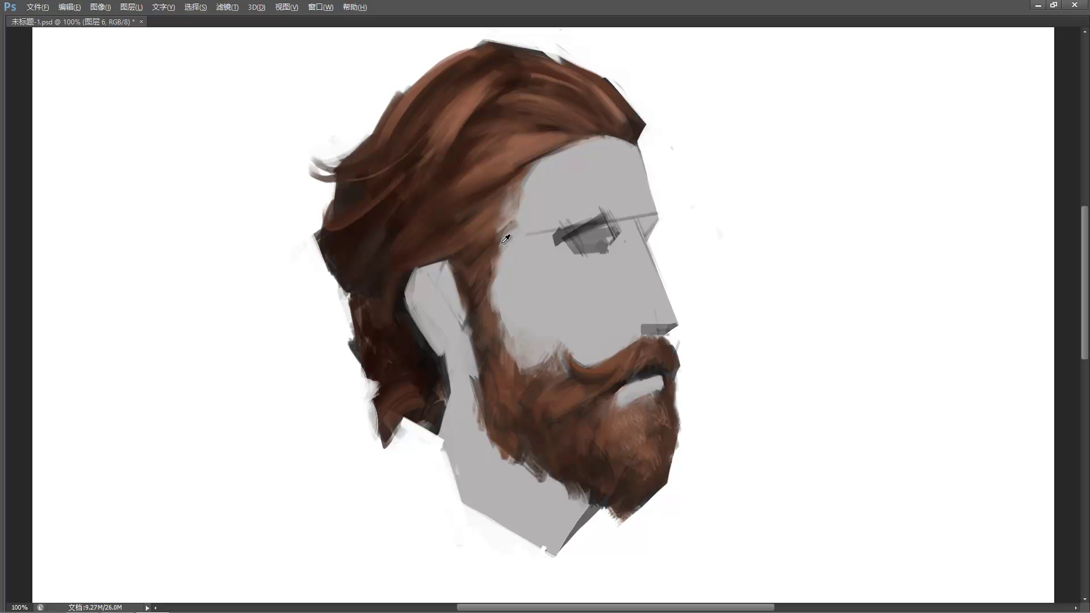
Soften the hairline at the temple and touch up the ear with a dark colour sampled from the hair behind it.
{"action": "mouse_move", "coordinate": [511, 233]}
{"action": "left_mouse_down"}
{"action": "mouse_move", "coordinate": [492, 259]}
{"action": "mouse_move", "coordinate": [513, 232]}
{"action": "mouse_move", "coordinate": [486, 263]}
{"action": "mouse_move", "coordinate": [514, 236]}
{"action": "left_mouse_up"}
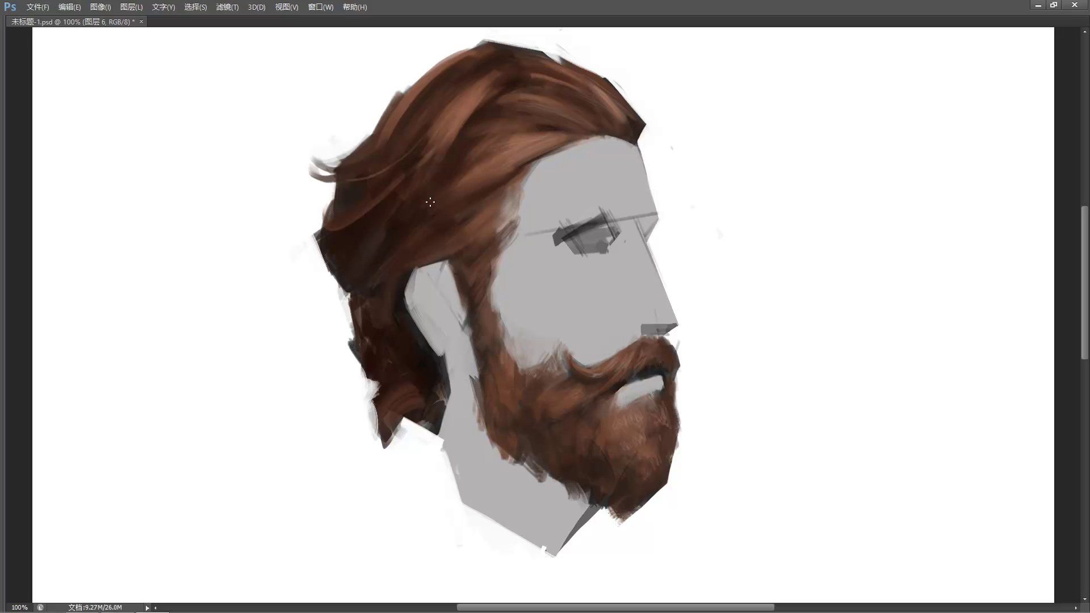
{"action": "left_click", "coordinate": [401, 282], "text": "alt"}
{"action": "left_click", "coordinate": [443, 287]}
Check the triangular 40-pixel brush tip in the brush presets and close them.
{"action": "right_click", "coordinate": [544, 254]}
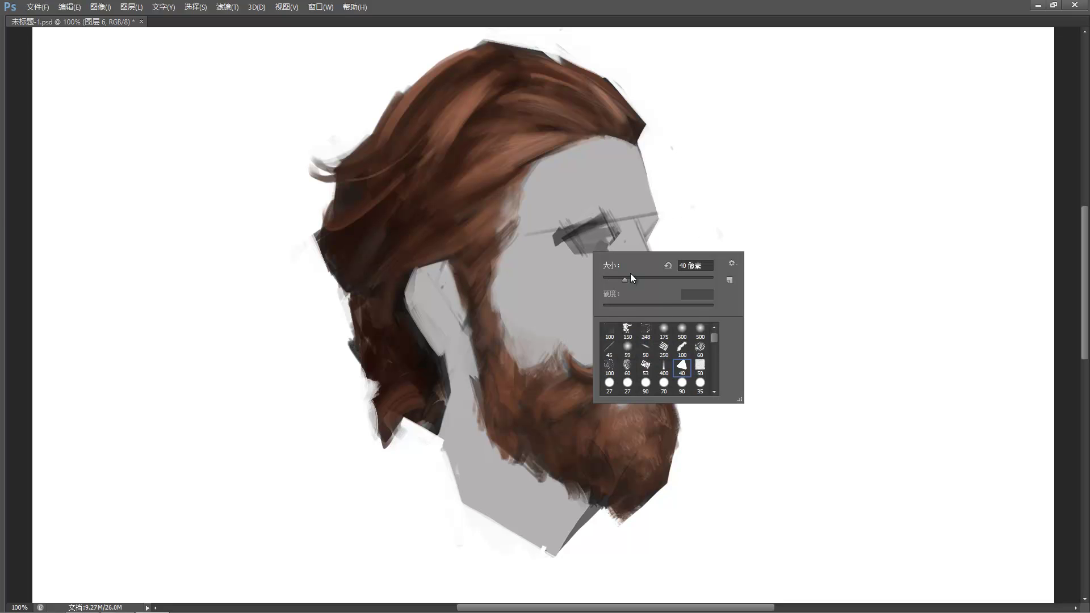
{"action": "left_click", "coordinate": [688, 212]}
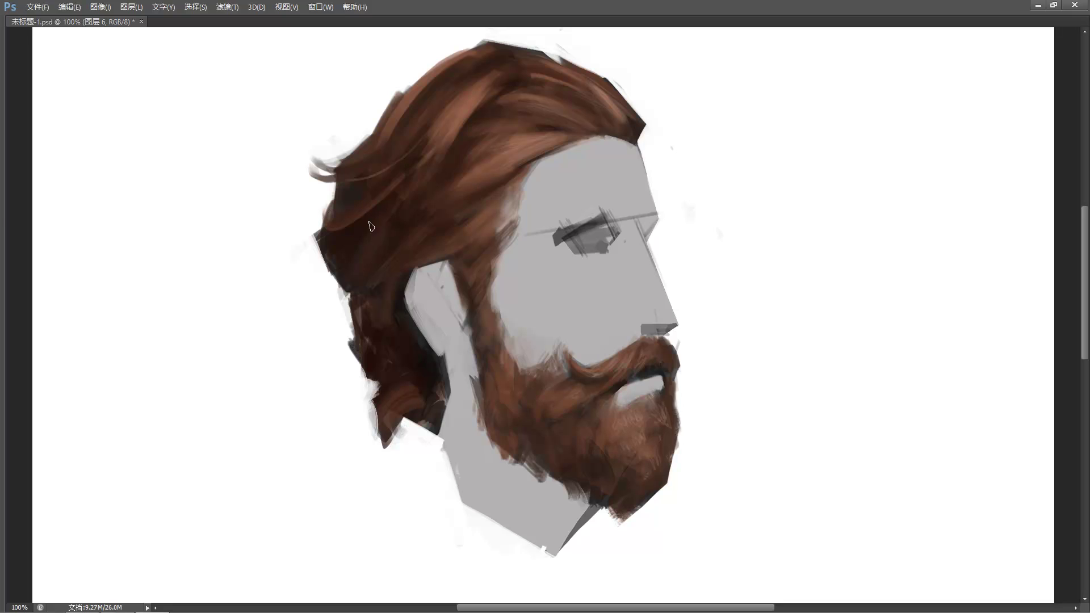
Rework the outer edge at the back of the head with colours sampled from the hair and the white background.
{"action": "left_click", "coordinate": [397, 219], "text": "alt"}
{"action": "left_click", "coordinate": [318, 210], "text": "alt"}
{"action": "mouse_move", "coordinate": [323, 206]}
{"action": "left_mouse_down"}
{"action": "mouse_move", "coordinate": [321, 247]}
{"action": "mouse_move", "coordinate": [331, 233]}
{"action": "mouse_move", "coordinate": [330, 270]}
{"action": "mouse_move", "coordinate": [345, 293]}
{"action": "mouse_move", "coordinate": [316, 254]}
{"action": "mouse_move", "coordinate": [342, 295]}
{"action": "left_mouse_up"}
{"action": "left_click", "coordinate": [318, 274], "text": "alt"}
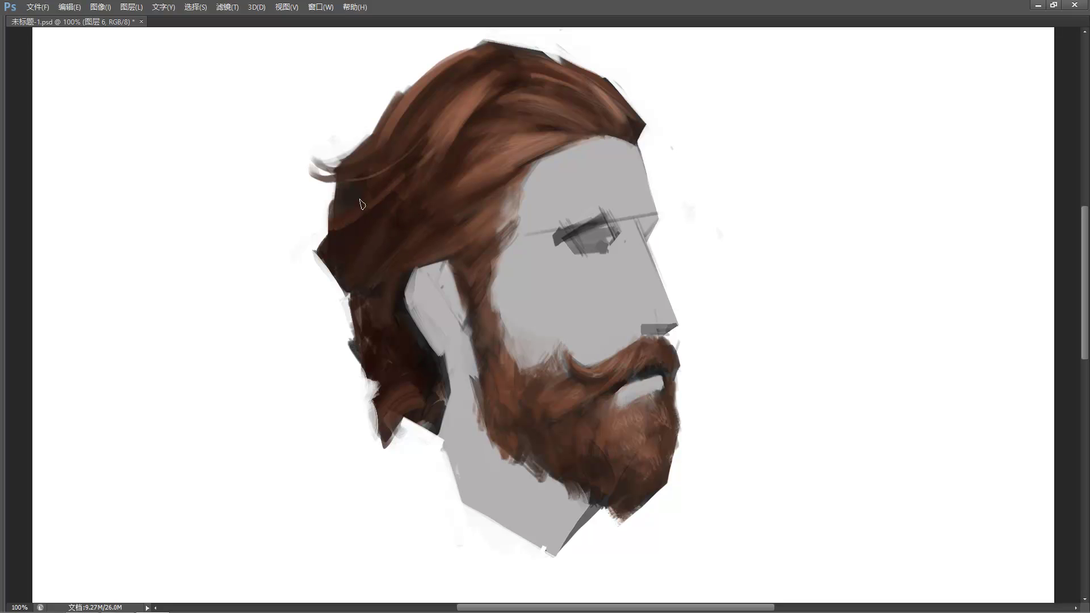
Paint thin stray strands off the back of the hair and small hairs at the tip above the forehead.
{"action": "left_click_drag", "start_coordinate": [370, 211], "coordinate": [310, 270]}
{"action": "left_click_drag", "start_coordinate": [341, 230], "coordinate": [304, 280]}
{"action": "left_click", "coordinate": [322, 236], "text": "alt"}
{"action": "left_click_drag", "start_coordinate": [299, 291], "coordinate": [339, 235]}
{"action": "mouse_move", "coordinate": [357, 306]}
{"action": "left_mouse_down"}
{"action": "mouse_move", "coordinate": [342, 370]}
{"action": "mouse_move", "coordinate": [357, 331]}
{"action": "left_mouse_up"}
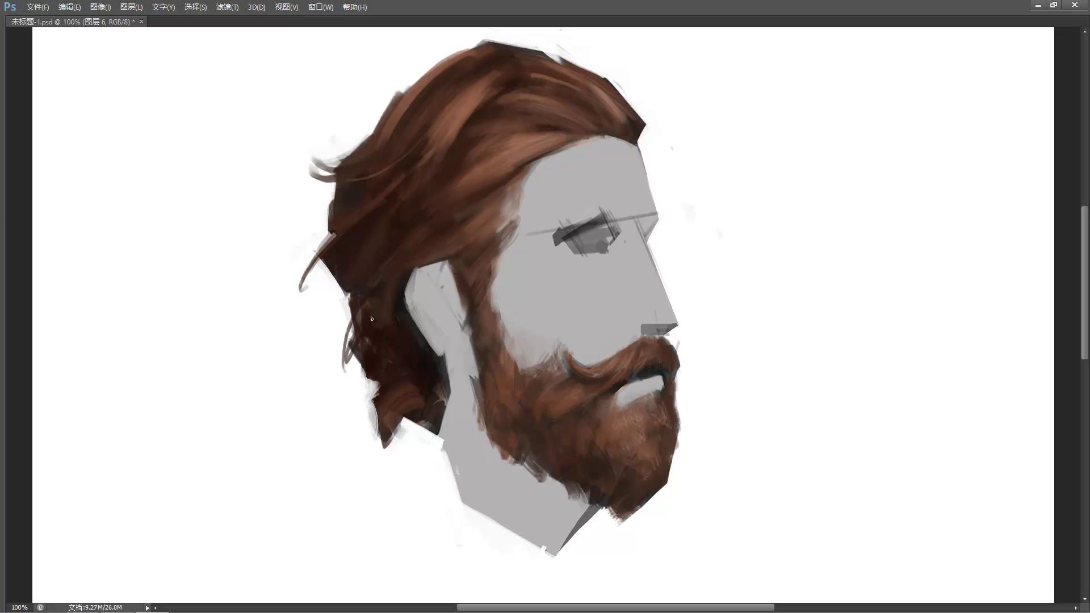
{"action": "mouse_move", "coordinate": [629, 126]}
{"action": "left_mouse_down"}
{"action": "mouse_move", "coordinate": [619, 98]}
{"action": "mouse_move", "coordinate": [637, 114]}
{"action": "left_mouse_up"}
{"action": "left_click_drag", "start_coordinate": [326, 267], "coordinate": [337, 287]}
{"action": "left_click_drag", "start_coordinate": [329, 250], "coordinate": [323, 219]}
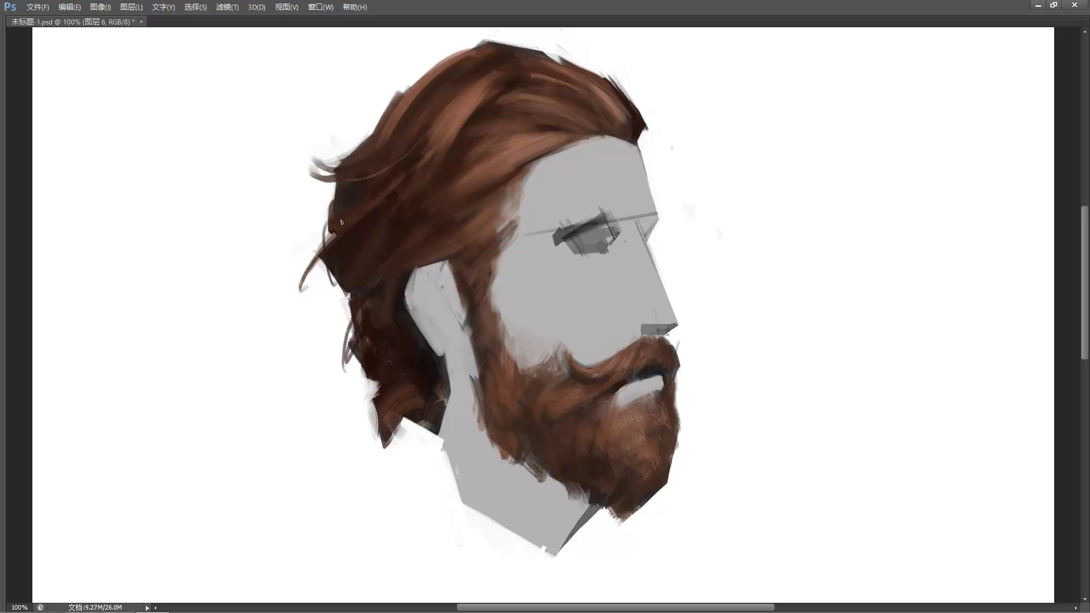
Add short stray hairs along the front edge of the moustache and beard with sampled browns.
{"action": "mouse_move", "coordinate": [676, 376]}
{"action": "left_mouse_down"}
{"action": "mouse_move", "coordinate": [684, 383]}
{"action": "mouse_move", "coordinate": [683, 354]}
{"action": "mouse_move", "coordinate": [681, 369]}
{"action": "left_mouse_up"}
{"action": "left_click", "coordinate": [674, 354], "text": "alt"}
{"action": "left_click", "coordinate": [672, 369], "text": "alt"}
{"action": "mouse_move", "coordinate": [668, 364]}
{"action": "left_mouse_down"}
{"action": "mouse_move", "coordinate": [685, 373]}
{"action": "mouse_move", "coordinate": [665, 399]}
{"action": "mouse_move", "coordinate": [684, 457]}
{"action": "mouse_move", "coordinate": [660, 498]}
{"action": "left_mouse_up"}
{"action": "left_click_drag", "start_coordinate": [677, 453], "coordinate": [662, 496]}
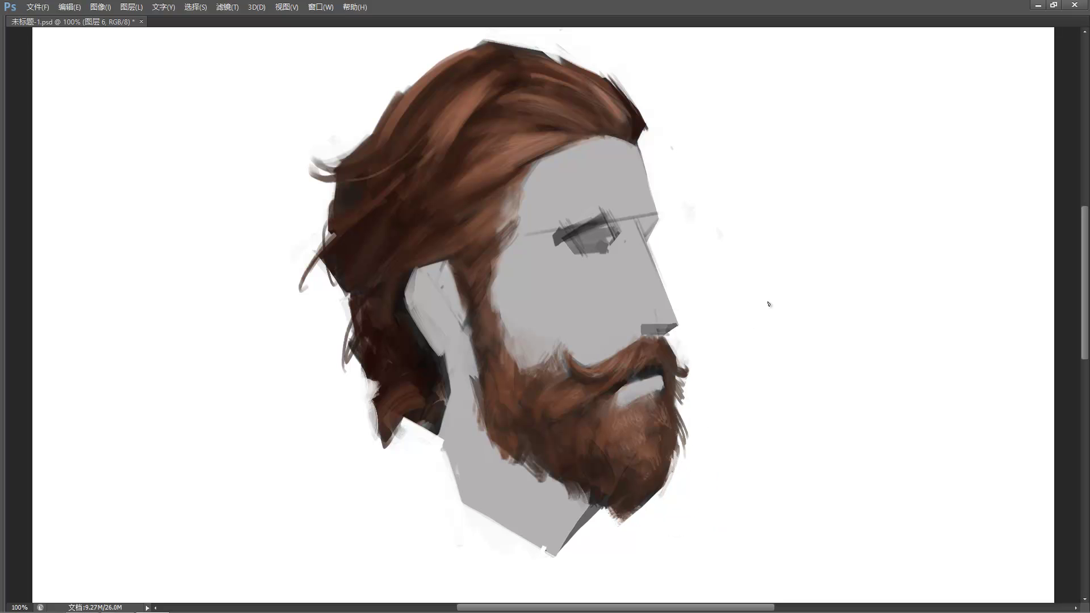
{"action": "left_click_drag", "start_coordinate": [686, 359], "coordinate": [679, 387]}
Try to block in the hair ends at the nape as a squared-off shape and undo the latest strokes.
{"action": "mouse_move", "coordinate": [409, 412]}
{"action": "left_mouse_down"}
{"action": "mouse_move", "coordinate": [423, 405]}
{"action": "mouse_move", "coordinate": [397, 439]}
{"action": "mouse_move", "coordinate": [423, 434]}
{"action": "mouse_move", "coordinate": [401, 448]}
{"action": "mouse_move", "coordinate": [376, 433]}
{"action": "mouse_move", "coordinate": [382, 461]}
{"action": "mouse_move", "coordinate": [376, 397]}
{"action": "left_mouse_up"}
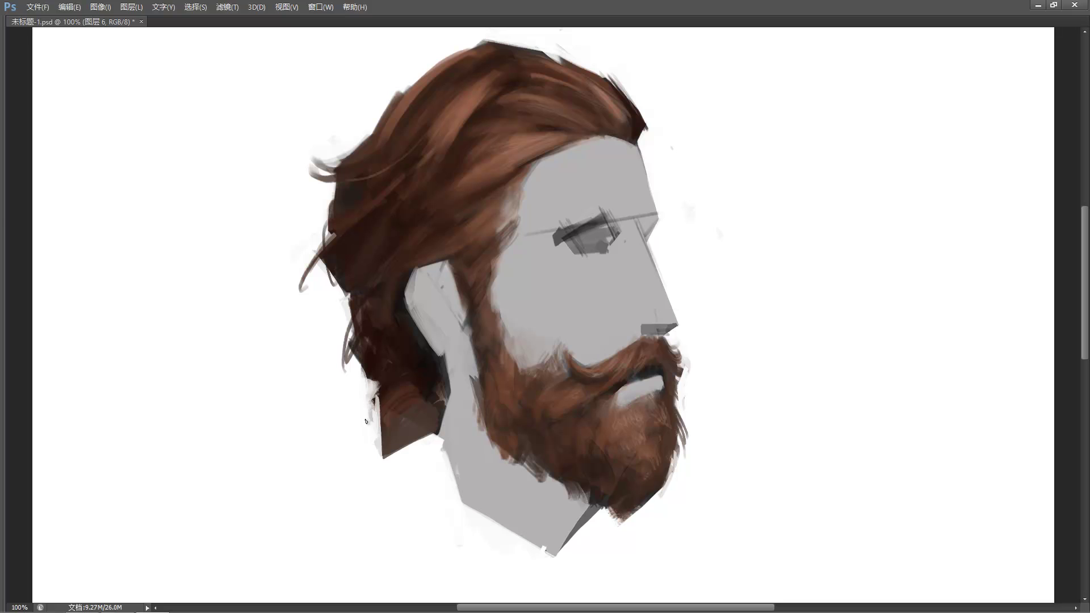
{"action": "mouse_move", "coordinate": [374, 401]}
{"action": "left_mouse_down"}
{"action": "mouse_move", "coordinate": [376, 391]}
{"action": "mouse_move", "coordinate": [378, 446]}
{"action": "left_mouse_up"}
{"action": "left_click_drag", "start_coordinate": [398, 451], "coordinate": [427, 434]}
{"action": "left_click_drag", "start_coordinate": [378, 409], "coordinate": [406, 461]}
{"action": "key", "text": "ctrl+z"}
{"action": "mouse_move", "coordinate": [402, 396]}
{"action": "left_mouse_down"}
{"action": "mouse_move", "coordinate": [417, 445]}
{"action": "mouse_move", "coordinate": [394, 445]}
{"action": "left_mouse_up"}
{"action": "key", "text": "ctrl+alt+z"}
{"action": "key", "text": "ctrl+alt+z"}
{"action": "key", "text": "ctrl+alt+z"}
{"action": "key", "text": "ctrl+alt+z"}
Taper the hair at the nape towards the neck with a larger brush and sampled browns, and add a loose strand behind the crown.
{"action": "left_click", "coordinate": [399, 402], "text": "alt"}
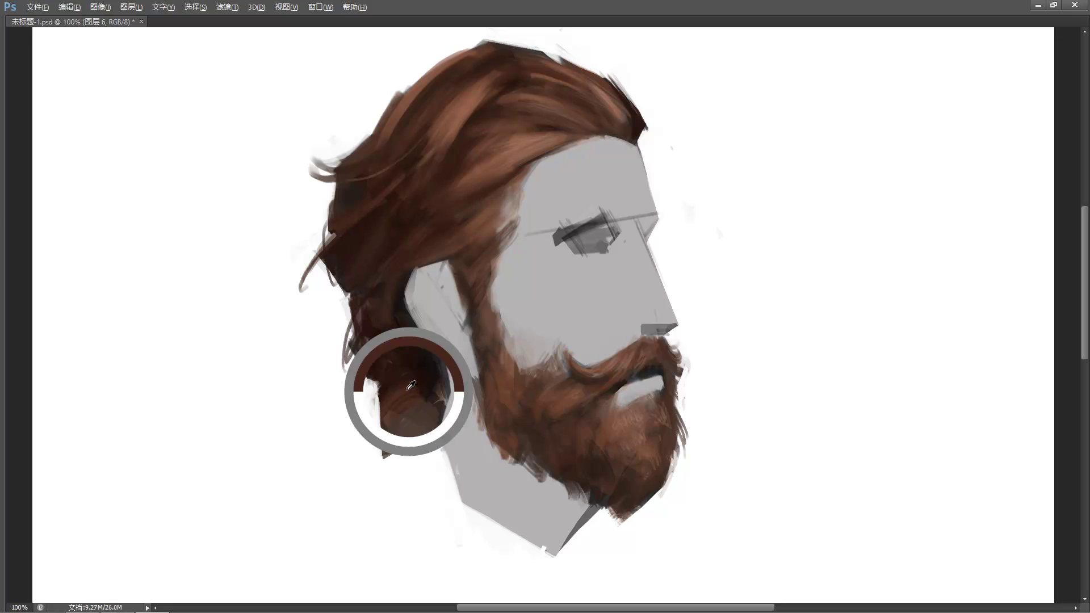
{"action": "key", "text": "]"}
{"action": "key", "text": "]"}
{"action": "key", "text": "]"}
{"action": "key", "text": "]"}
{"action": "key", "text": "]"}
{"action": "mouse_move", "coordinate": [395, 414]}
{"action": "left_mouse_down"}
{"action": "mouse_move", "coordinate": [425, 449]}
{"action": "mouse_move", "coordinate": [365, 454]}
{"action": "mouse_move", "coordinate": [373, 429]}
{"action": "mouse_move", "coordinate": [403, 459]}
{"action": "mouse_move", "coordinate": [371, 443]}
{"action": "mouse_move", "coordinate": [416, 452]}
{"action": "mouse_move", "coordinate": [377, 409]}
{"action": "mouse_move", "coordinate": [411, 416]}
{"action": "mouse_move", "coordinate": [388, 400]}
{"action": "mouse_move", "coordinate": [397, 436]}
{"action": "mouse_move", "coordinate": [390, 416]}
{"action": "mouse_move", "coordinate": [408, 424]}
{"action": "mouse_move", "coordinate": [400, 400]}
{"action": "mouse_move", "coordinate": [435, 456]}
{"action": "mouse_move", "coordinate": [431, 406]}
{"action": "mouse_move", "coordinate": [441, 433]}
{"action": "mouse_move", "coordinate": [432, 415]}
{"action": "mouse_move", "coordinate": [424, 442]}
{"action": "mouse_move", "coordinate": [435, 434]}
{"action": "mouse_move", "coordinate": [433, 444]}
{"action": "mouse_move", "coordinate": [407, 435]}
{"action": "mouse_move", "coordinate": [408, 459]}
{"action": "mouse_move", "coordinate": [365, 413]}
{"action": "mouse_move", "coordinate": [420, 474]}
{"action": "left_mouse_up"}
{"action": "left_click", "coordinate": [394, 407], "text": "alt"}
{"action": "left_click", "coordinate": [402, 421], "text": "alt"}
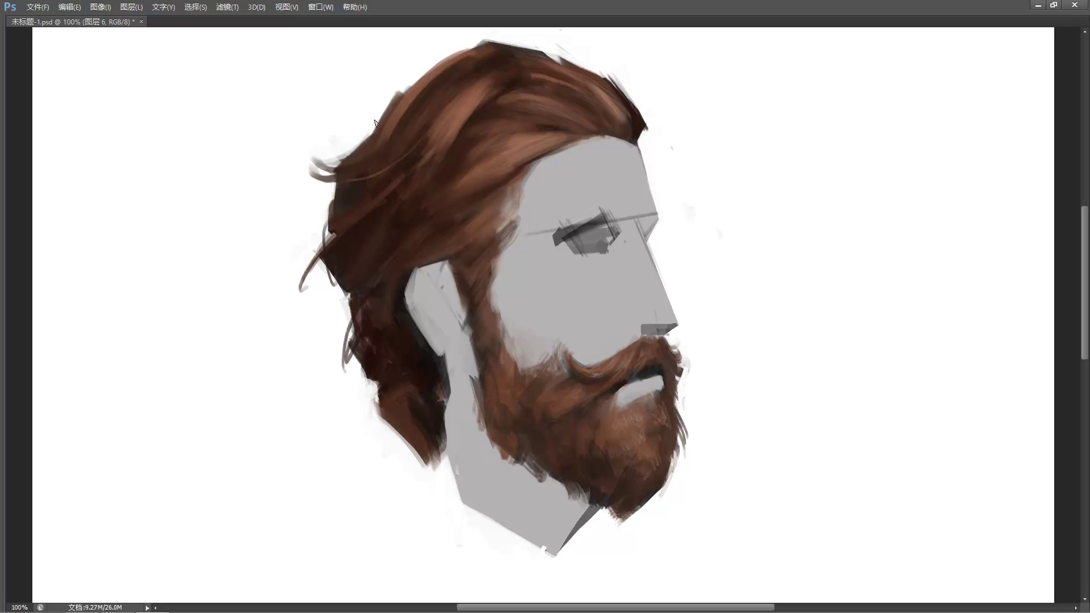
{"action": "left_click_drag", "start_coordinate": [392, 108], "coordinate": [336, 151]}
{"action": "mouse_move", "coordinate": [165, 610]}
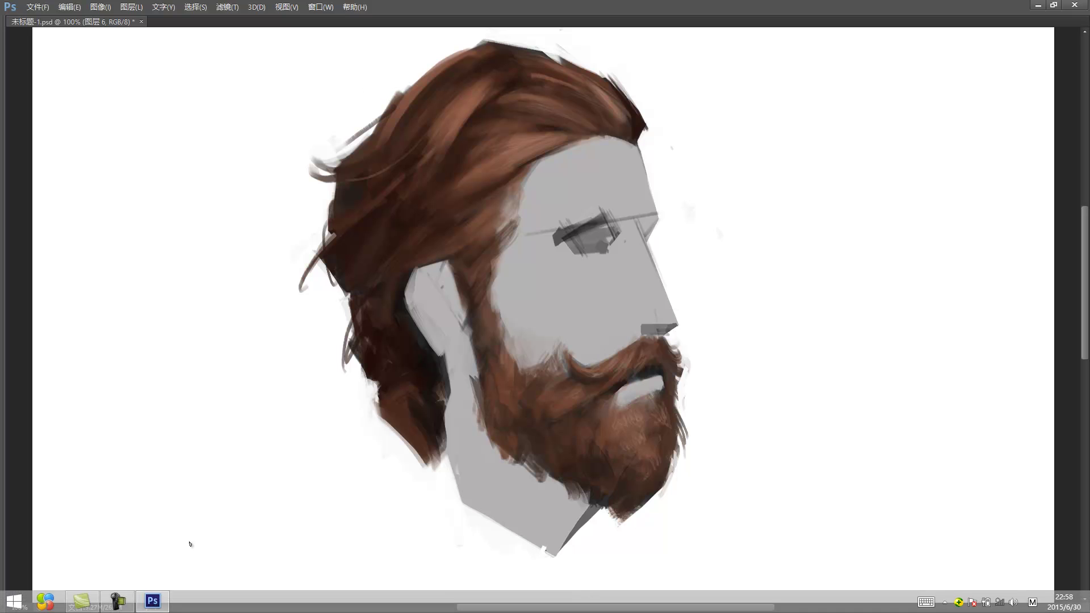
{"action": "left_click", "coordinate": [118, 606]}
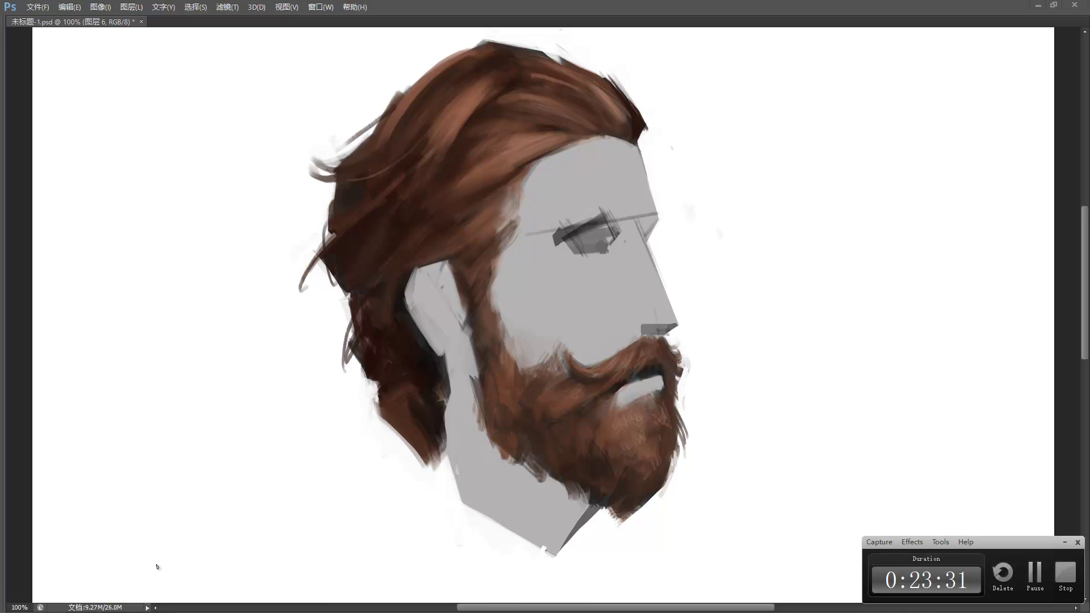
{"action": "left_click", "coordinate": [1065, 542]}
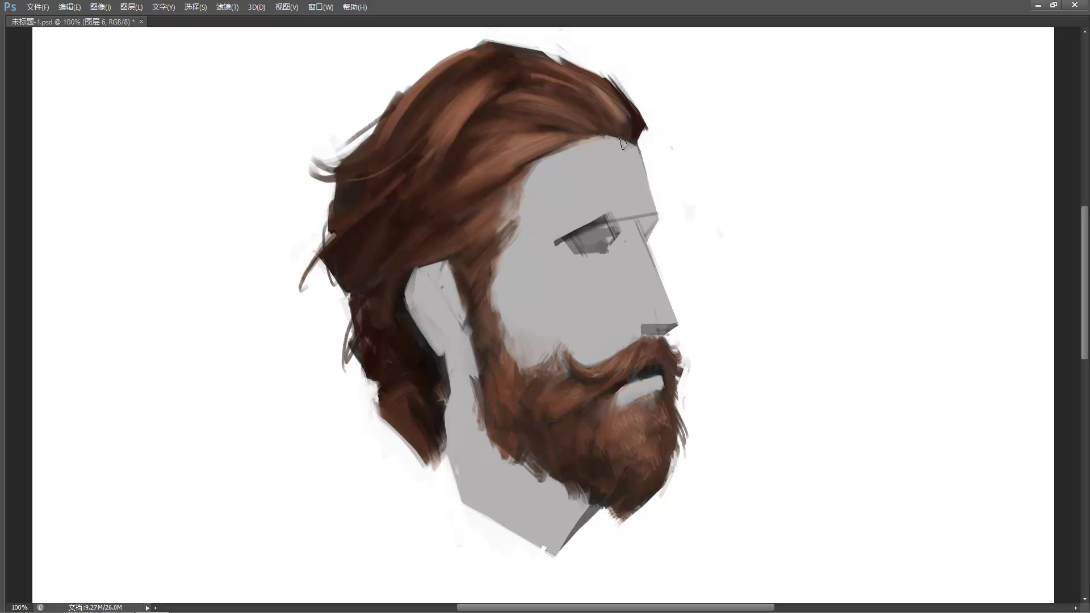
Paint the eyebrow in dark brown, trim it to a slim tapering shape and warm it with a sampled hair colour.
{"action": "mouse_move", "coordinate": [559, 233]}
{"action": "left_mouse_down"}
{"action": "mouse_move", "coordinate": [627, 217]}
{"action": "mouse_move", "coordinate": [606, 218]}
{"action": "left_mouse_up"}
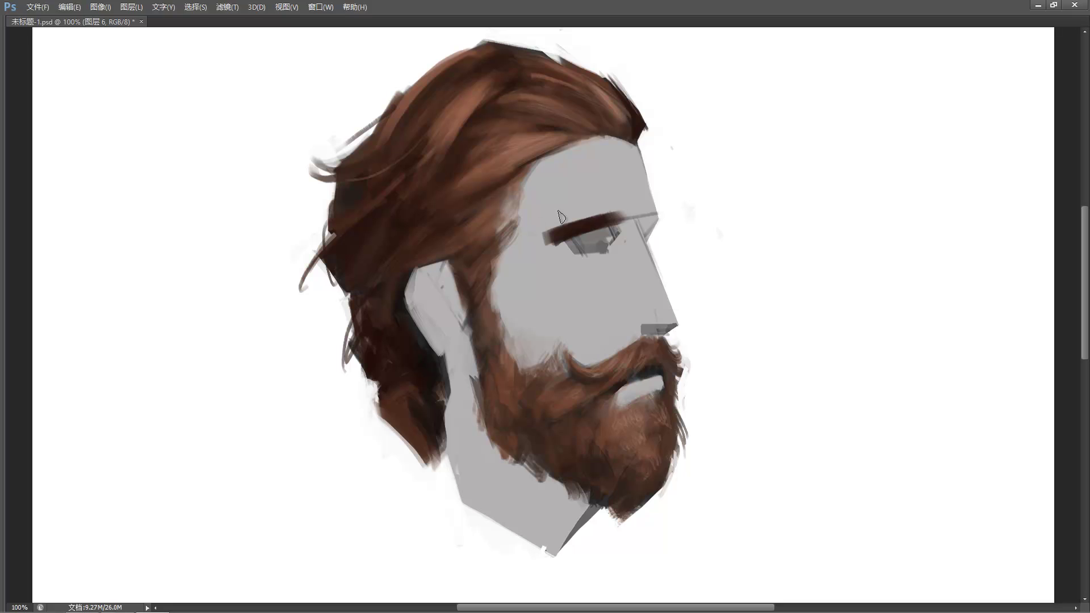
{"action": "left_click_drag", "start_coordinate": [544, 234], "coordinate": [590, 210]}
{"action": "left_click_drag", "start_coordinate": [546, 237], "coordinate": [592, 211]}
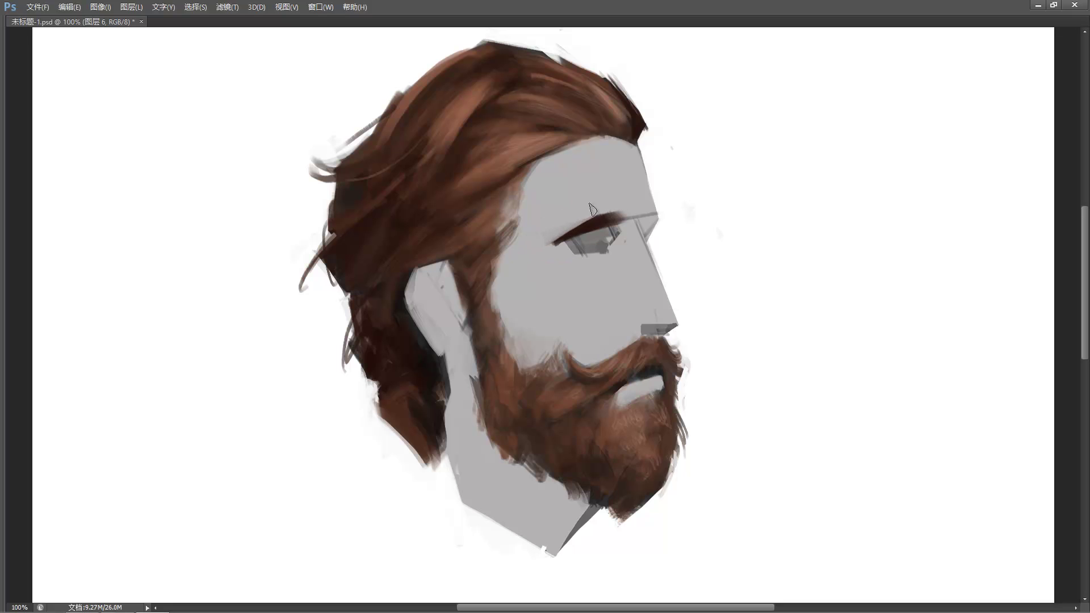
{"action": "left_click", "coordinate": [489, 171], "text": "alt"}
{"action": "left_click_drag", "start_coordinate": [604, 223], "coordinate": [563, 239]}
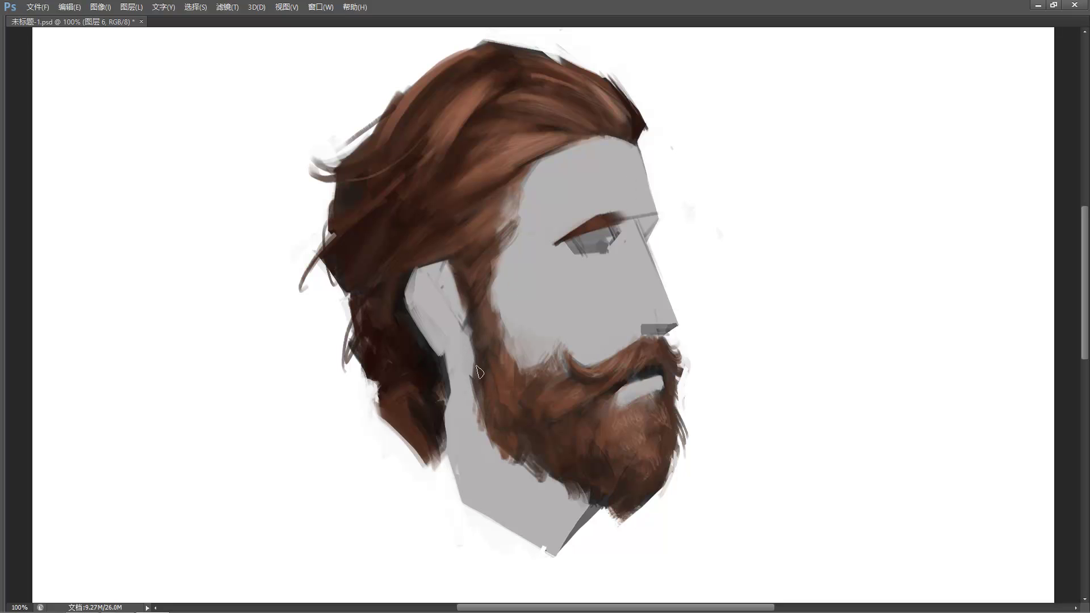
Fill in the beard edge below the ear and the dark hair behind the ear and neck with sampled browns.
{"action": "mouse_move", "coordinate": [483, 378]}
{"action": "left_mouse_down"}
{"action": "mouse_move", "coordinate": [472, 409]}
{"action": "mouse_move", "coordinate": [482, 400]}
{"action": "mouse_move", "coordinate": [480, 426]}
{"action": "mouse_move", "coordinate": [464, 383]}
{"action": "left_mouse_up"}
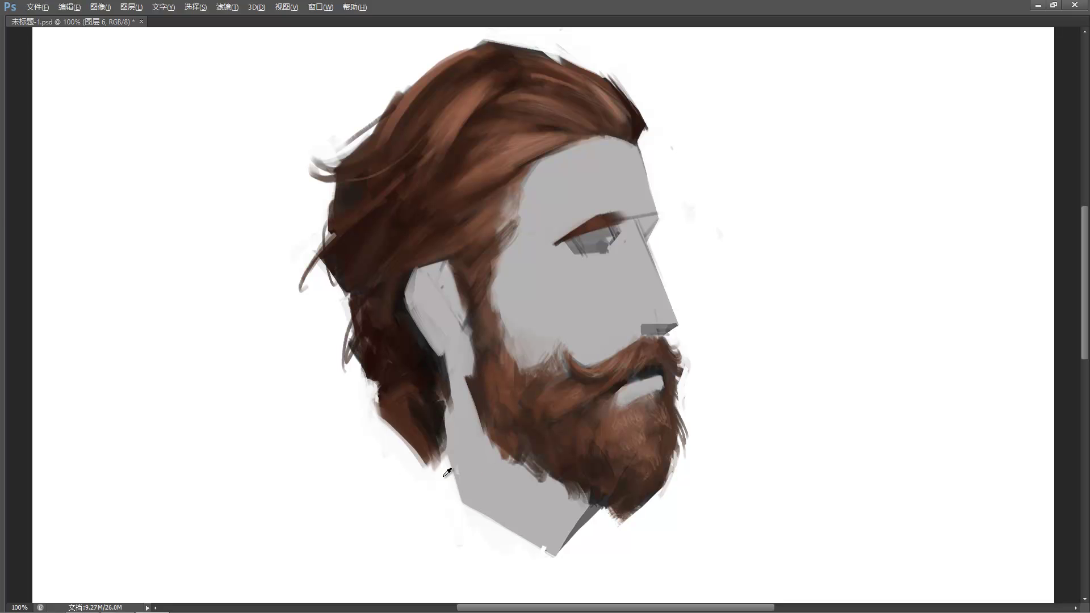
{"action": "mouse_move", "coordinate": [440, 408]}
{"action": "left_mouse_down"}
{"action": "mouse_move", "coordinate": [456, 496]}
{"action": "mouse_move", "coordinate": [448, 408]}
{"action": "mouse_move", "coordinate": [460, 501]}
{"action": "left_mouse_up"}
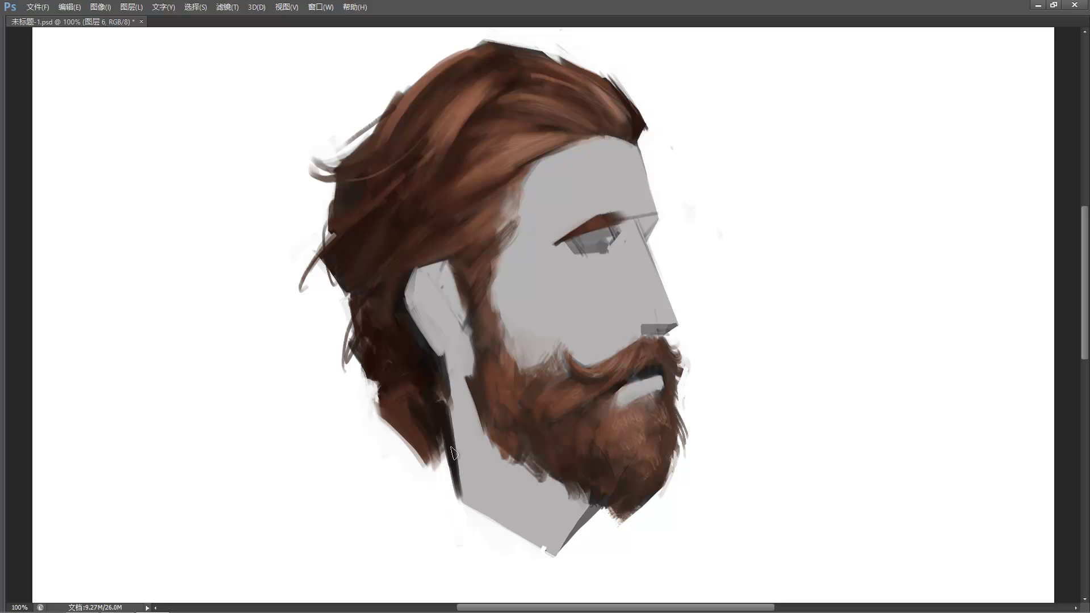
{"action": "left_click", "coordinate": [363, 322], "text": "alt"}
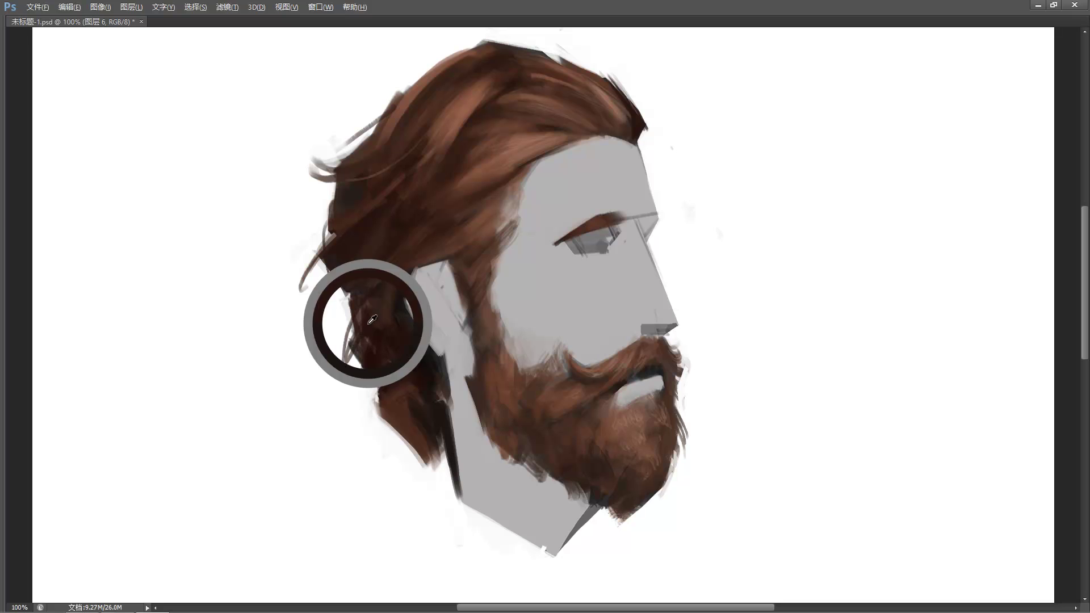
{"action": "mouse_move", "coordinate": [362, 319]}
{"action": "left_mouse_down"}
{"action": "mouse_move", "coordinate": [363, 375]}
{"action": "mouse_move", "coordinate": [352, 341]}
{"action": "mouse_move", "coordinate": [378, 384]}
{"action": "left_mouse_up"}
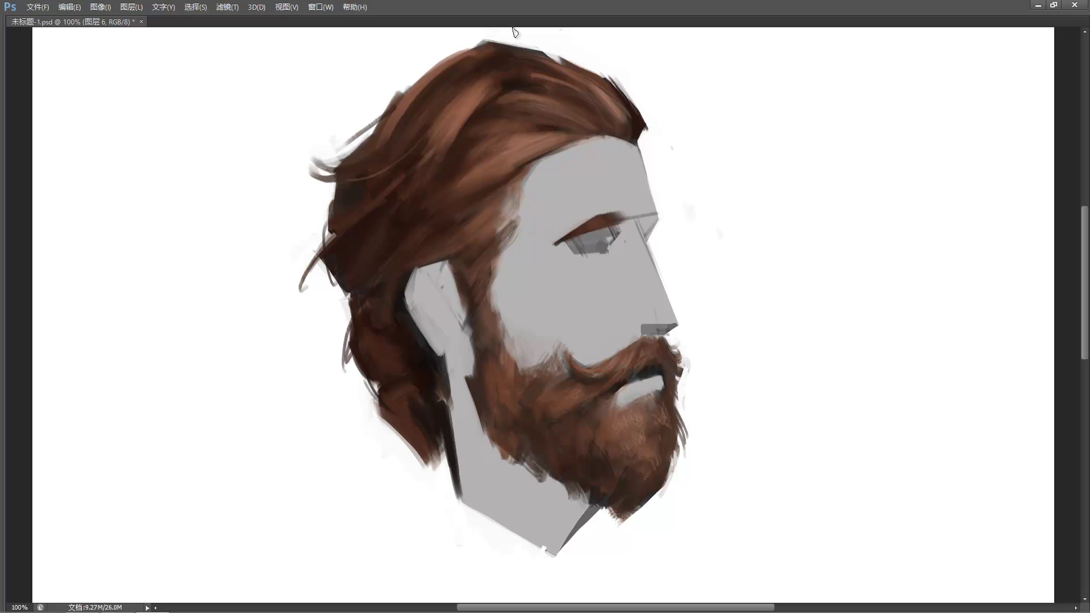
Refine the upper contour of the hair at the crown with a sampled colour.
{"action": "left_click_drag", "start_coordinate": [547, 54], "coordinate": [572, 79]}
{"action": "key", "text": "ctrl+z"}
{"action": "left_click_drag", "start_coordinate": [498, 64], "coordinate": [575, 81]}
{"action": "left_click", "coordinate": [528, 48], "text": "alt"}
{"action": "left_click_drag", "start_coordinate": [514, 56], "coordinate": [594, 90]}
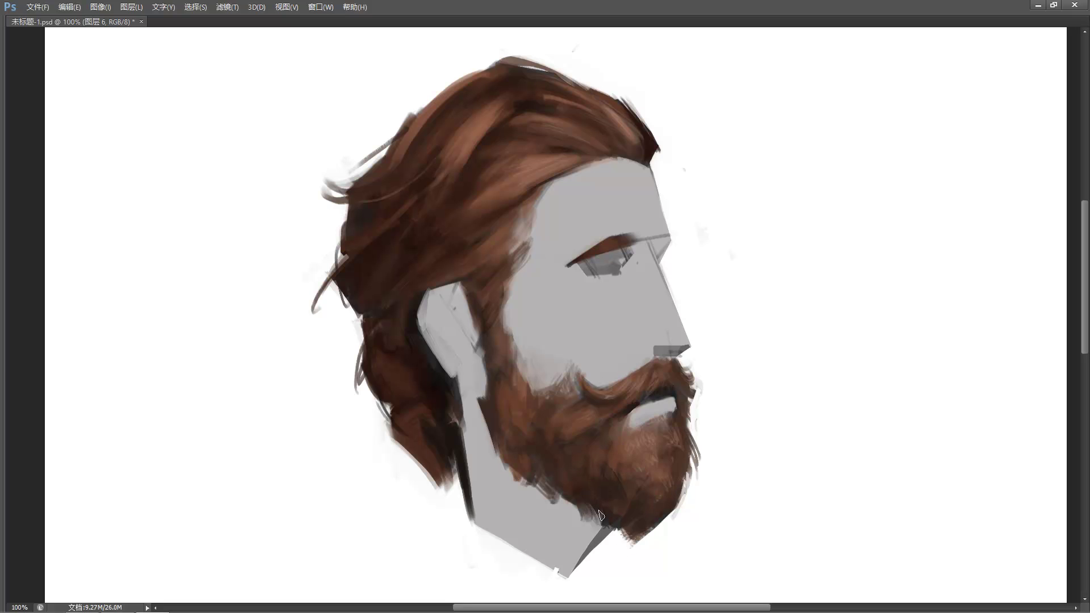
Try to extend the beard tip below the chin into a sharper shape, and undo those strokes.
{"action": "mouse_move", "coordinate": [560, 487]}
{"action": "left_mouse_down"}
{"action": "mouse_move", "coordinate": [596, 522]}
{"action": "mouse_move", "coordinate": [659, 535]}
{"action": "left_mouse_up"}
{"action": "left_click_drag", "start_coordinate": [596, 517], "coordinate": [658, 537]}
{"action": "mouse_move", "coordinate": [600, 511]}
{"action": "left_mouse_down"}
{"action": "mouse_move", "coordinate": [654, 526]}
{"action": "mouse_move", "coordinate": [640, 520]}
{"action": "mouse_move", "coordinate": [646, 512]}
{"action": "mouse_move", "coordinate": [626, 538]}
{"action": "mouse_move", "coordinate": [612, 536]}
{"action": "mouse_move", "coordinate": [665, 546]}
{"action": "left_mouse_up"}
{"action": "mouse_move", "coordinate": [631, 530]}
{"action": "left_mouse_down"}
{"action": "mouse_move", "coordinate": [661, 540]}
{"action": "mouse_move", "coordinate": [658, 526]}
{"action": "mouse_move", "coordinate": [664, 542]}
{"action": "mouse_move", "coordinate": [623, 539]}
{"action": "left_mouse_up"}
{"action": "left_click", "coordinate": [651, 519], "text": "alt"}
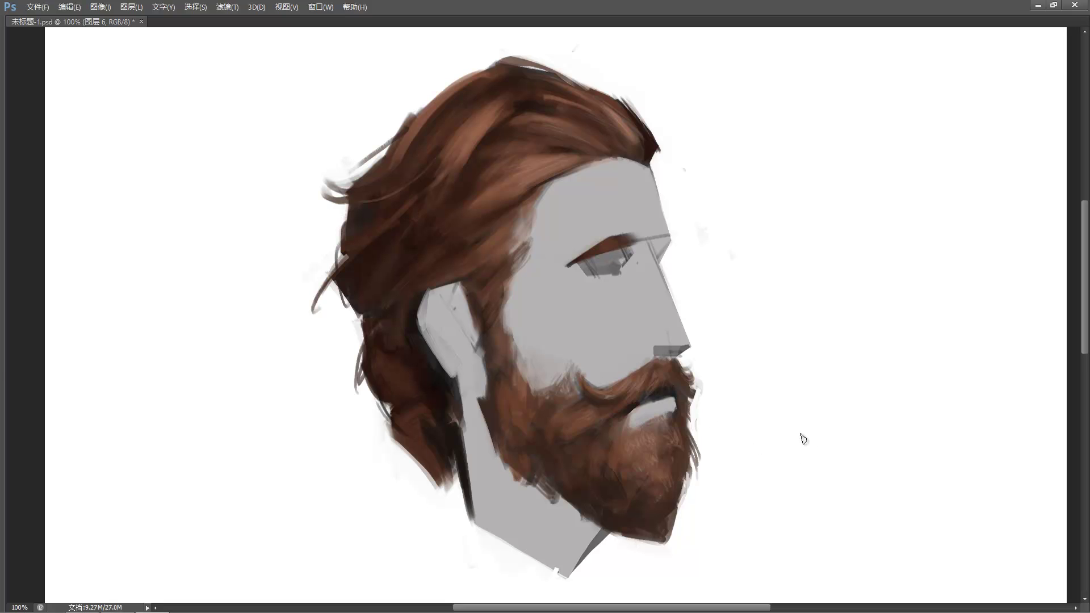
{"action": "key", "text": "ctrl+alt+z"}
{"action": "key", "text": "ctrl+alt+z"}
{"action": "key", "text": "ctrl+alt+z"}
{"action": "key", "text": "ctrl+alt+z"}
{"action": "key", "text": "ctrl+alt+z"}
{"action": "key", "text": "ctrl+alt+z"}
{"action": "key", "text": "ctrl+alt+z"}
{"action": "key", "text": "ctrl+alt+z"}
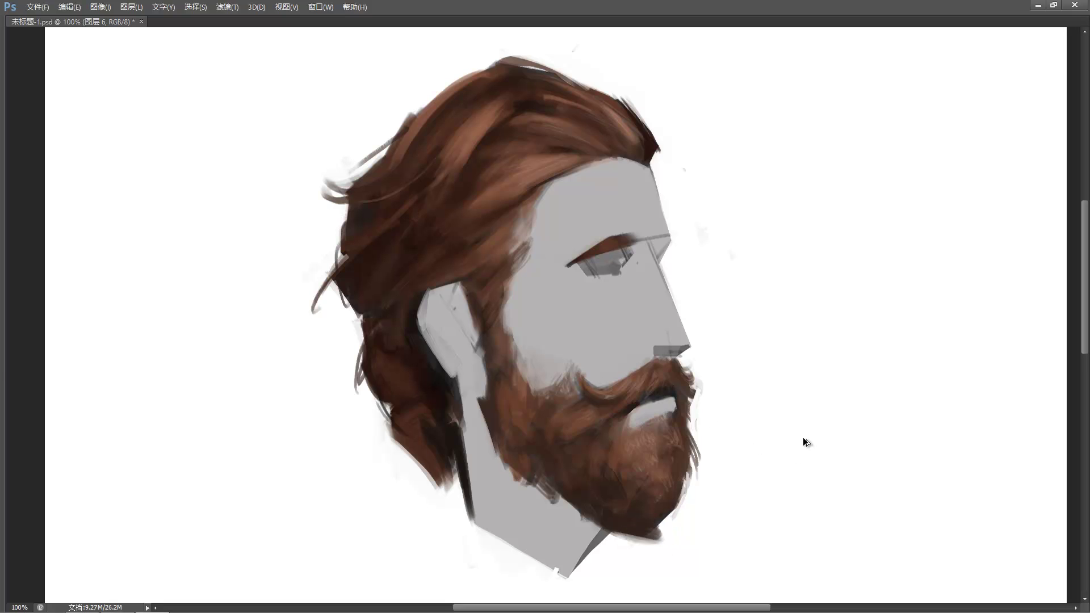
{"action": "key", "text": "ctrl+alt+z"}
{"action": "key", "text": "ctrl+alt+z"}
{"action": "key", "text": "ctrl+alt+z"}
{"action": "key", "text": "ctrl+alt+z"}
{"action": "key", "text": "ctrl+alt+z"}
{"action": "key", "text": "ctrl+alt+z"}
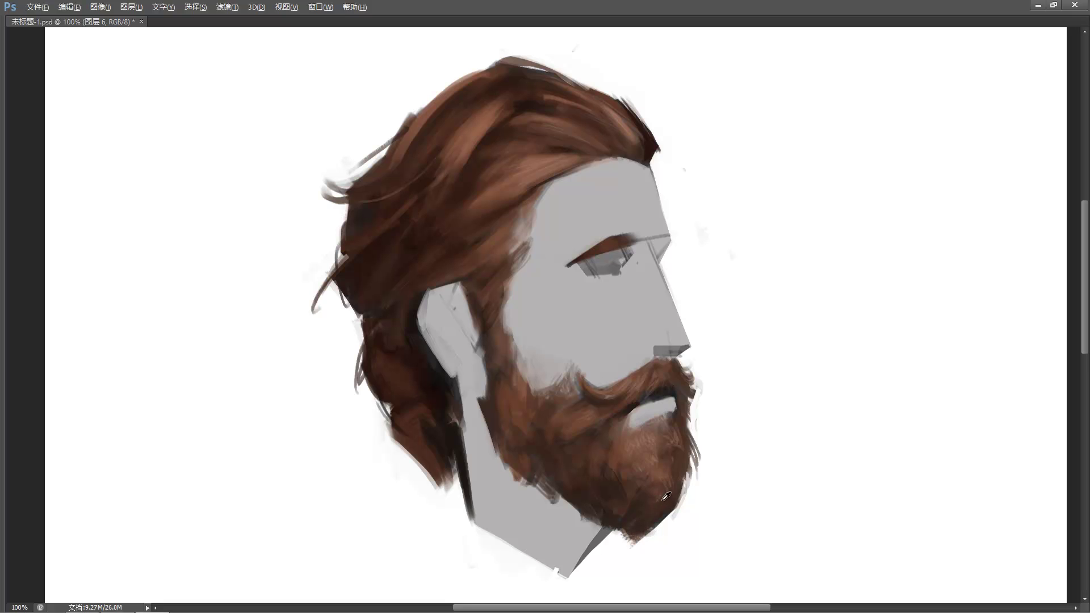
Round off the front lower edge of the beard at the chin with dark brown.
{"action": "left_click_drag", "start_coordinate": [685, 480], "coordinate": [660, 519]}
{"action": "left_click_drag", "start_coordinate": [686, 476], "coordinate": [677, 510]}
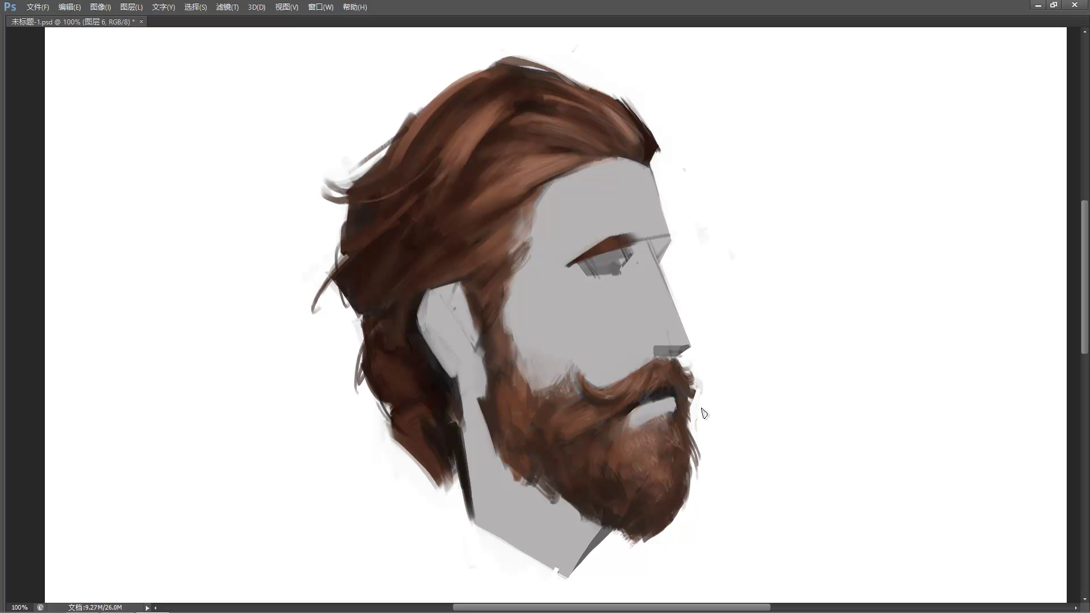
Soften the hairline over the forehead and temple with sampled colours, and trim the underside of the eyebrow with skin grey.
{"action": "left_click", "coordinate": [617, 162], "text": "alt"}
{"action": "left_click", "coordinate": [627, 161], "text": "alt"}
{"action": "left_click", "coordinate": [608, 162], "text": "alt"}
{"action": "left_click_drag", "start_coordinate": [600, 159], "coordinate": [558, 161]}
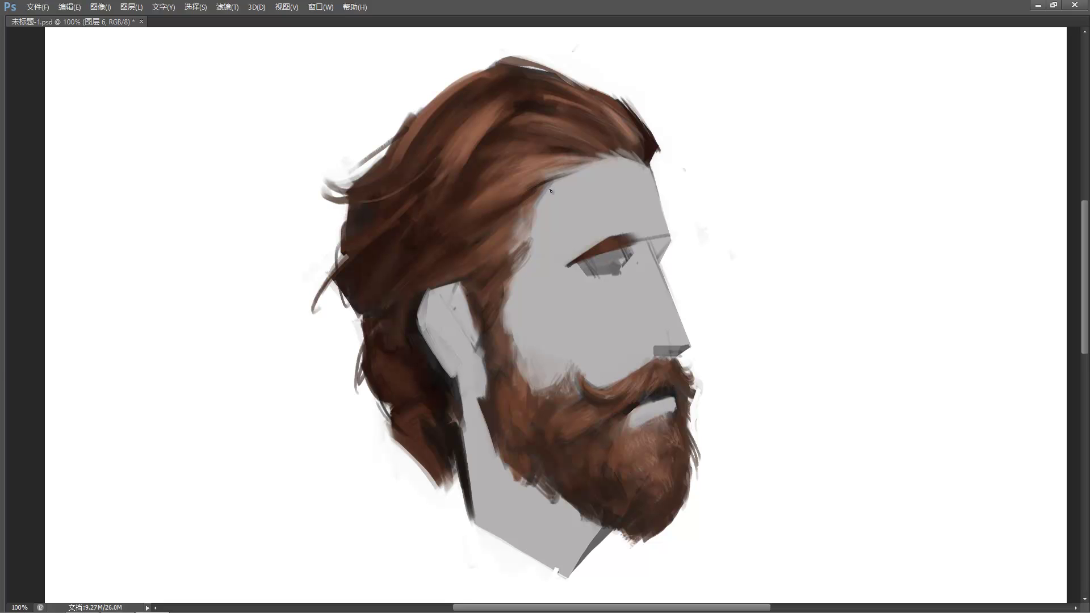
{"action": "left_click_drag", "start_coordinate": [550, 186], "coordinate": [525, 201]}
{"action": "key", "text": "alt"}
{"action": "left_click_drag", "start_coordinate": [599, 253], "coordinate": [618, 249]}
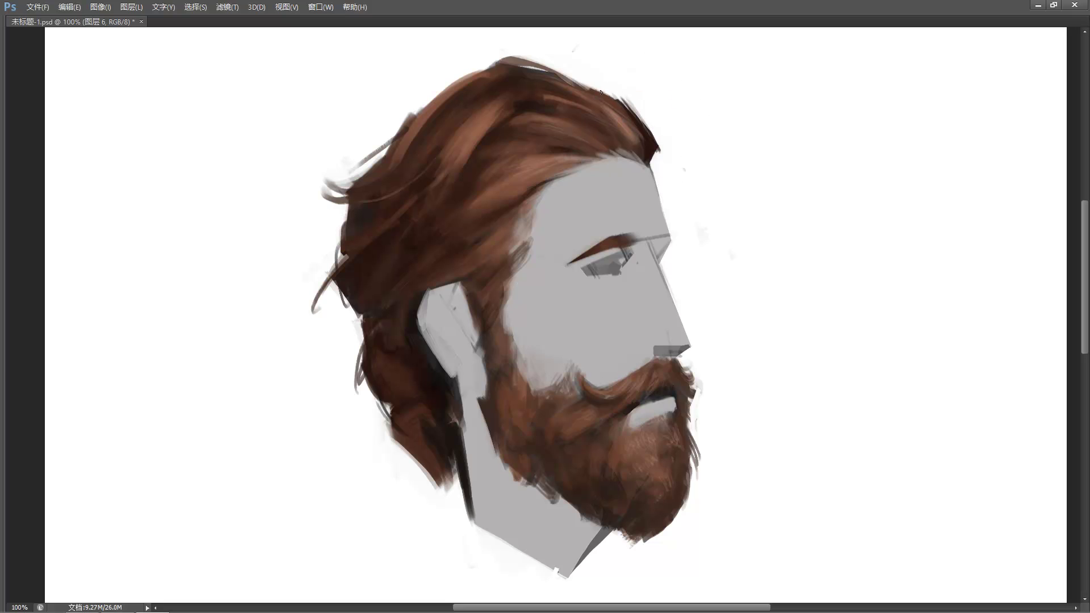
{"action": "mouse_move", "coordinate": [591, 84]}
{"action": "left_mouse_down"}
{"action": "mouse_move", "coordinate": [628, 110]}
{"action": "mouse_move", "coordinate": [588, 84]}
{"action": "mouse_move", "coordinate": [636, 117]}
{"action": "mouse_move", "coordinate": [584, 74]}
{"action": "mouse_move", "coordinate": [652, 128]}
{"action": "mouse_move", "coordinate": [590, 88]}
{"action": "mouse_move", "coordinate": [636, 114]}
{"action": "left_mouse_up"}
{"action": "key", "text": "ctrl+alt+z"}
{"action": "key", "text": "ctrl+alt+z"}
{"action": "key", "text": "ctrl+alt+z"}
Smooth the front outline of the hair above the forehead and soften the beard edge on the cheek.
{"action": "left_click_drag", "start_coordinate": [658, 152], "coordinate": [658, 138]}
{"action": "left_click_drag", "start_coordinate": [548, 65], "coordinate": [594, 109]}
{"action": "left_click_drag", "start_coordinate": [510, 365], "coordinate": [531, 373]}
{"action": "left_click_drag", "start_coordinate": [525, 380], "coordinate": [529, 367]}
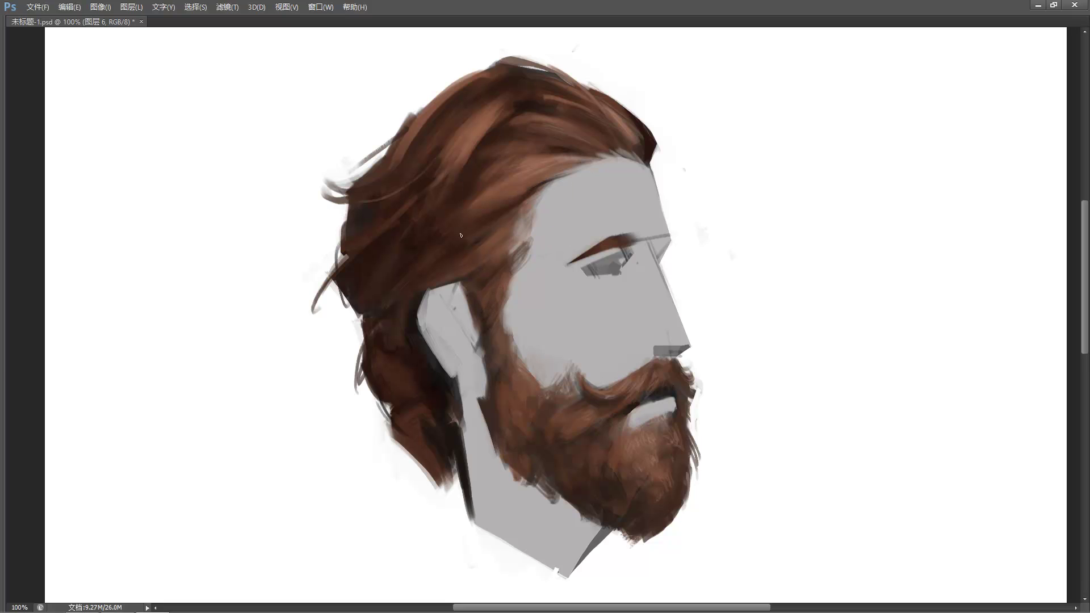
Deepen the shadow in the hair directly above and behind the ear at 200% zoom.
{"action": "left_click", "coordinate": [475, 305]}
{"action": "left_click", "coordinate": [417, 310], "text": "ctrl+alt"}
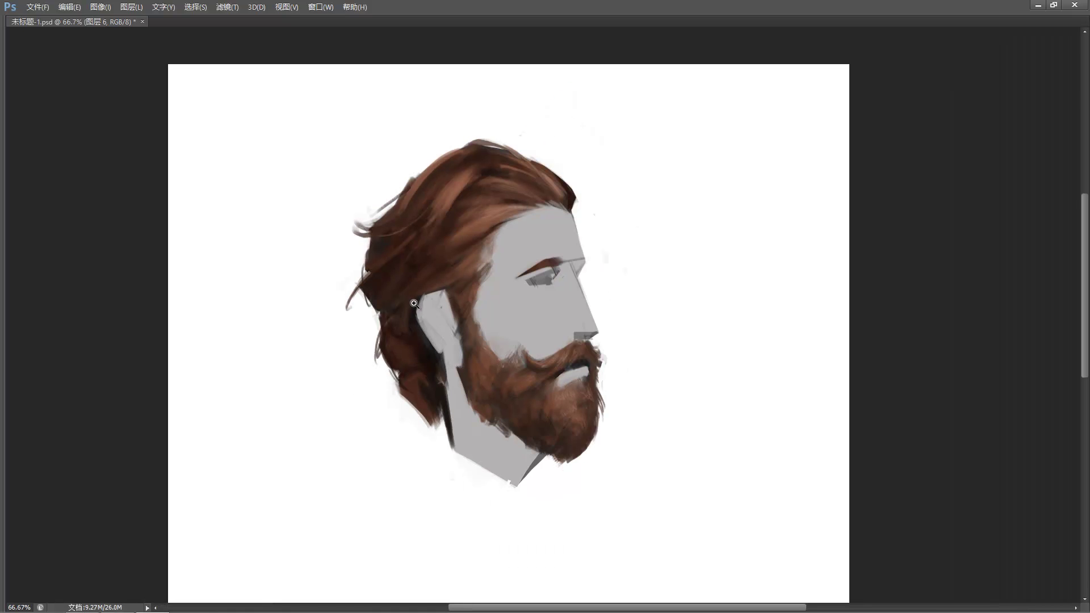
{"action": "left_click", "coordinate": [458, 304], "text": "ctrl+alt"}
{"action": "left_click", "coordinate": [477, 295], "text": "ctrl"}
{"action": "left_click", "coordinate": [478, 296], "text": "ctrl"}
{"action": "left_click", "coordinate": [478, 296], "text": "ctrl"}
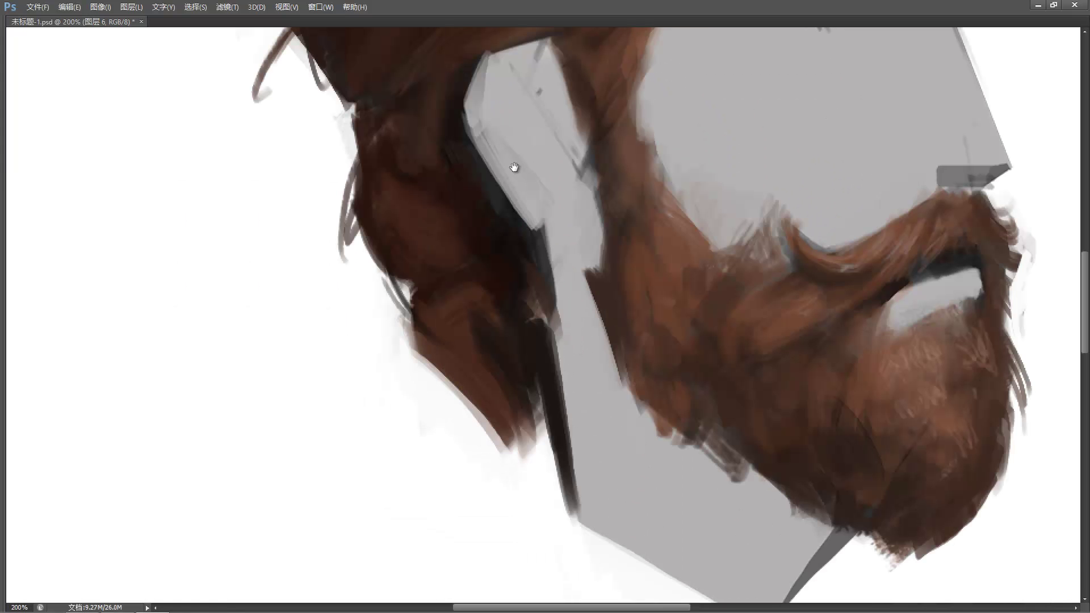
{"action": "left_click_drag", "start_coordinate": [513, 167], "coordinate": [426, 365]}
{"action": "key", "text": "l"}
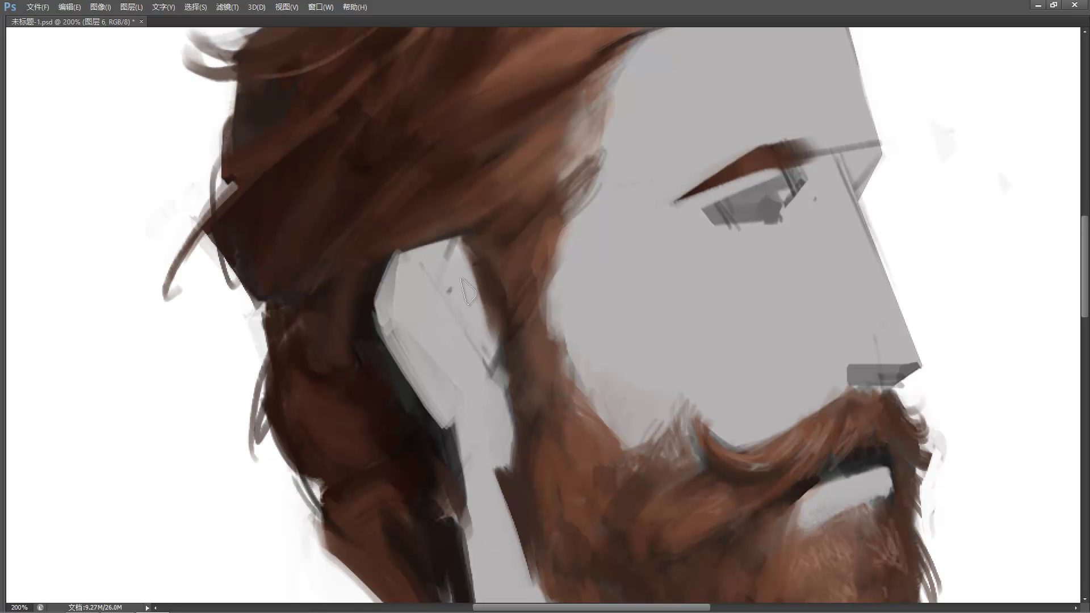
{"action": "left_click_drag", "start_coordinate": [396, 254], "coordinate": [279, 307]}
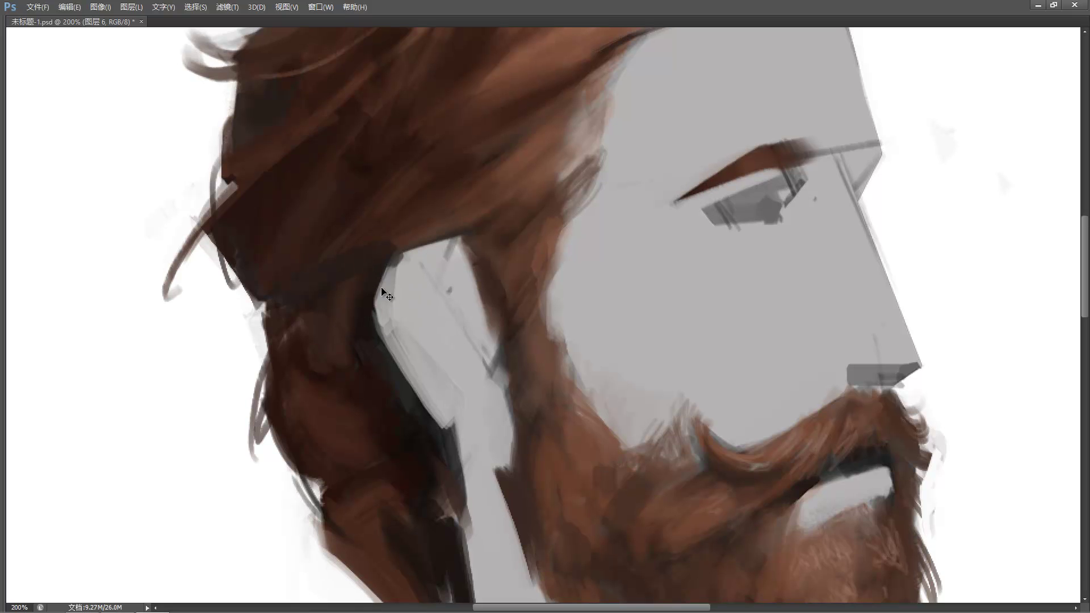
{"action": "key", "text": "ctrl+alt+z"}
{"action": "left_click_drag", "start_coordinate": [376, 259], "coordinate": [302, 291]}
Blend dark brown strokes into the mass of hair between the ear and the crown.
{"action": "left_click_drag", "start_coordinate": [429, 216], "coordinate": [370, 250]}
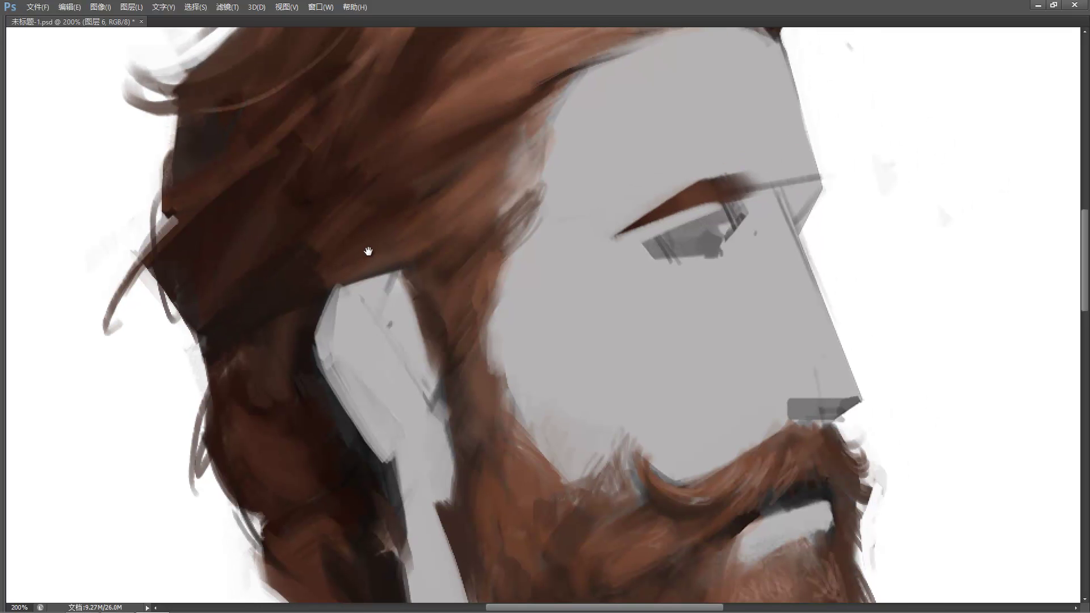
{"action": "left_click_drag", "start_coordinate": [406, 159], "coordinate": [321, 258]}
{"action": "left_click_drag", "start_coordinate": [397, 128], "coordinate": [355, 156]}
{"action": "left_click_drag", "start_coordinate": [378, 110], "coordinate": [344, 129]}
{"action": "mouse_move", "coordinate": [419, 172]}
{"action": "left_mouse_down"}
{"action": "mouse_move", "coordinate": [364, 299]}
{"action": "mouse_move", "coordinate": [326, 299]}
{"action": "left_mouse_up"}
{"action": "left_click", "coordinate": [402, 298], "text": "alt"}
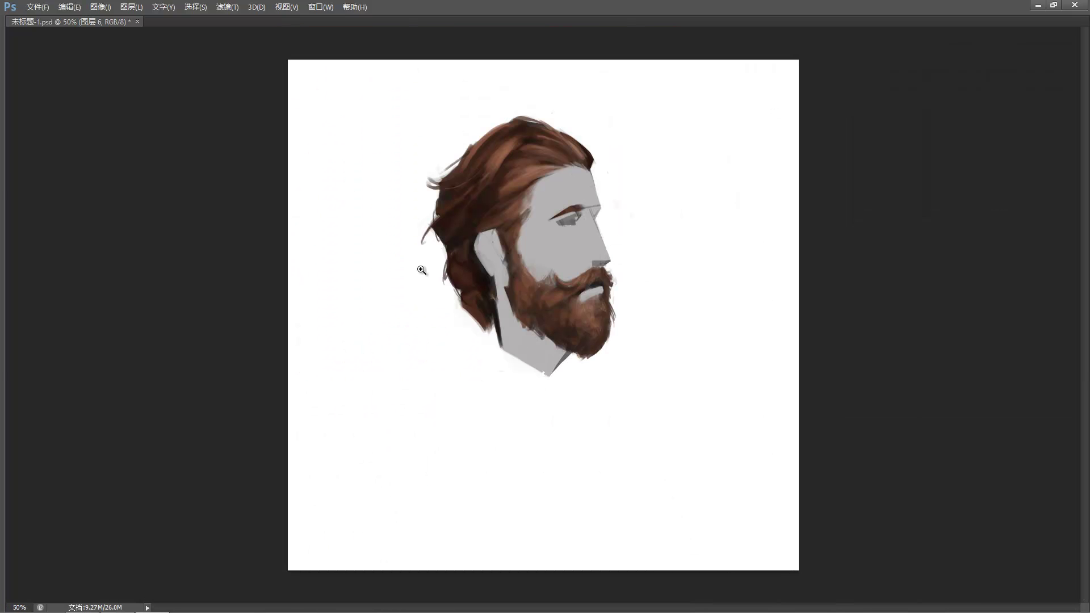
{"action": "key", "text": "ctrl+0"}
{"action": "key", "text": "ctrl+minus"}
{"action": "left_click", "coordinate": [123, 603]}
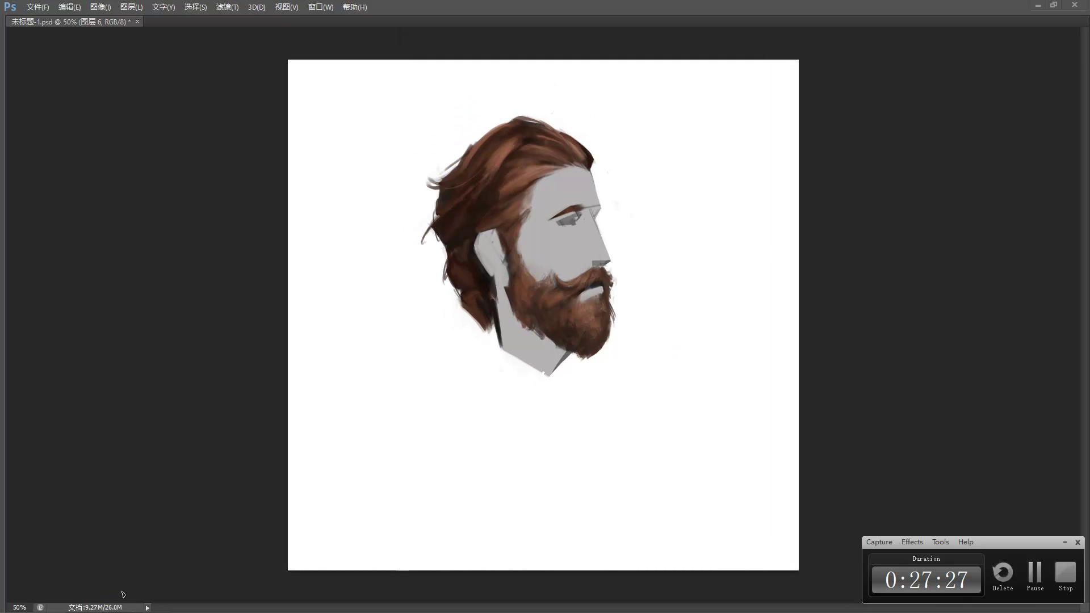
{"action": "left_click", "coordinate": [1065, 543]}
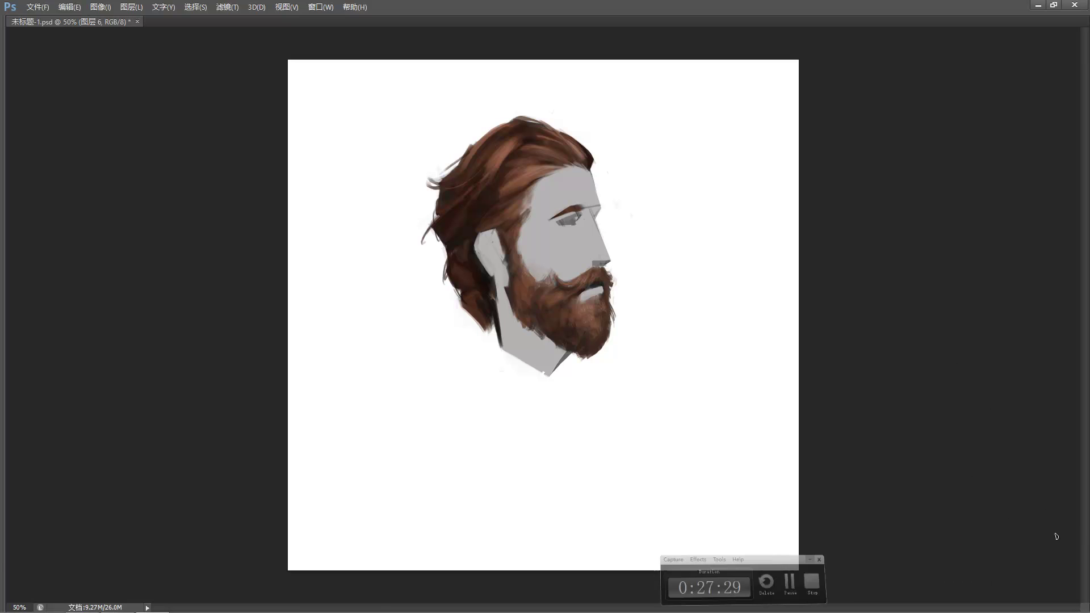
Blend sampled dark and mid browns through the hair above and behind the ear, breaking the flat shadow into strands.
{"action": "left_click", "coordinate": [500, 188]}
{"action": "left_click", "coordinate": [500, 188]}
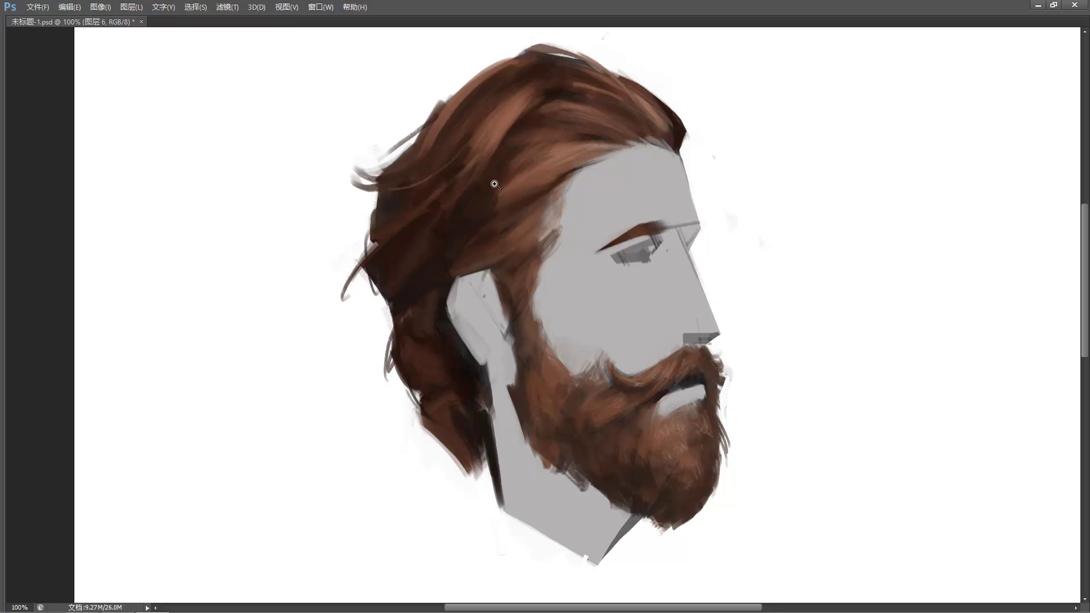
{"action": "key", "text": "i"}
{"action": "left_click", "coordinate": [464, 212], "text": "alt"}
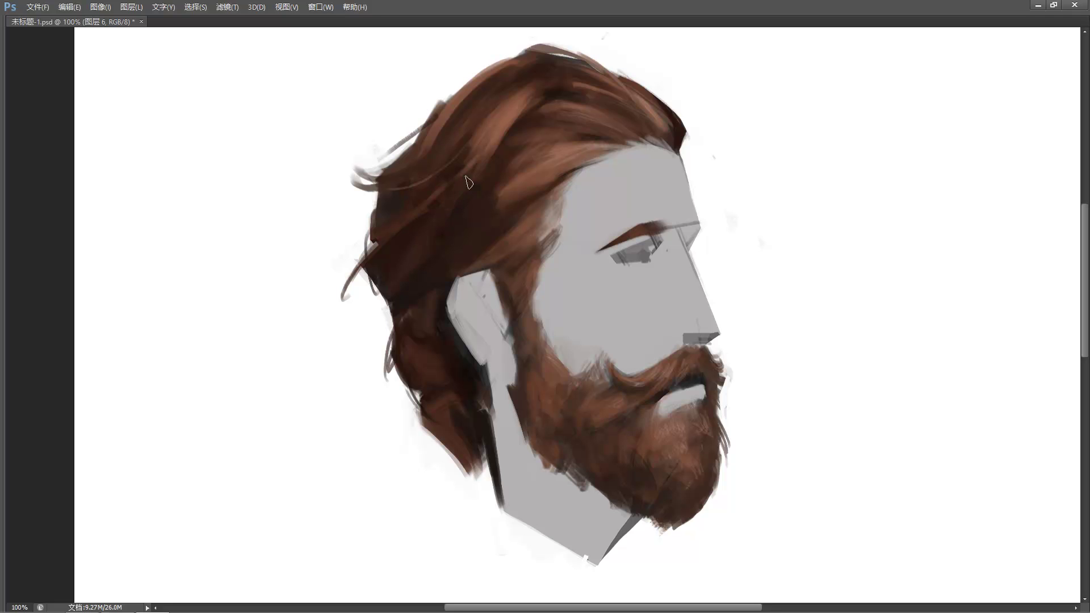
{"action": "left_click", "coordinate": [506, 186], "text": "alt"}
{"action": "left_click", "coordinate": [467, 199], "text": "alt"}
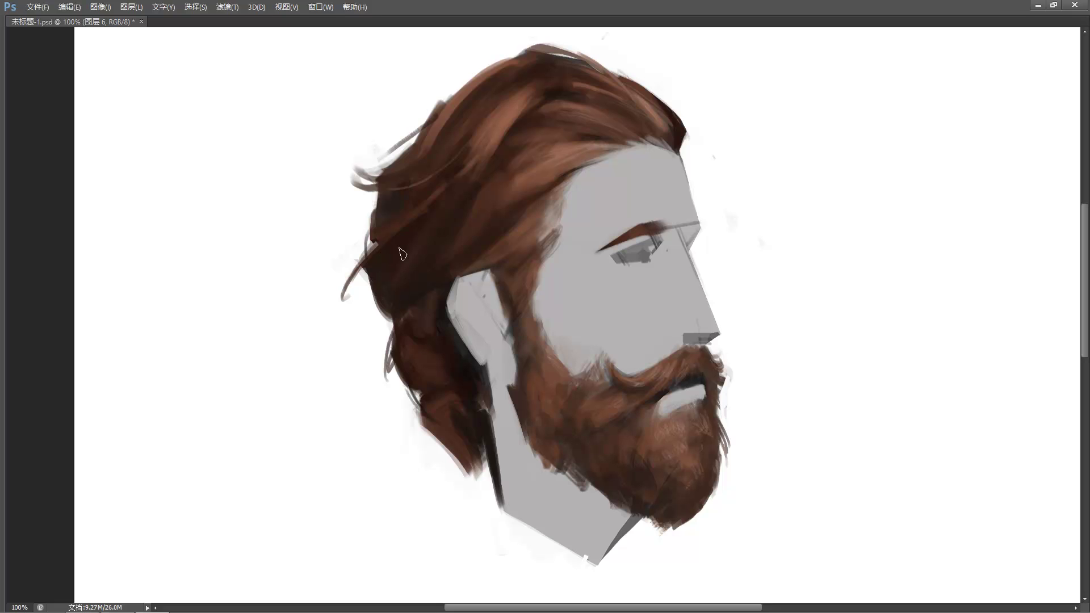
{"action": "key", "text": "alt"}
{"action": "left_click", "coordinate": [487, 193], "text": "alt"}
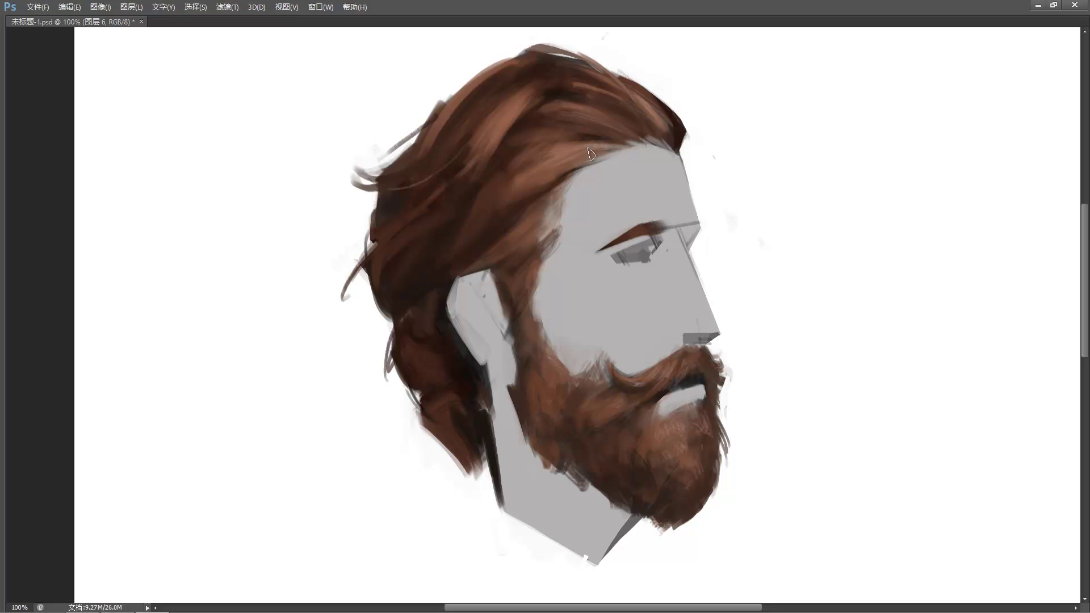
Paint a loose curved strand behind the hair at the nape and touch up the front of the beard with sampled browns.
{"action": "left_click", "coordinate": [412, 379], "text": "alt"}
{"action": "left_click_drag", "start_coordinate": [400, 375], "coordinate": [417, 433]}
{"action": "left_click", "coordinate": [703, 373], "text": "alt"}
{"action": "left_click", "coordinate": [704, 436], "text": "alt"}
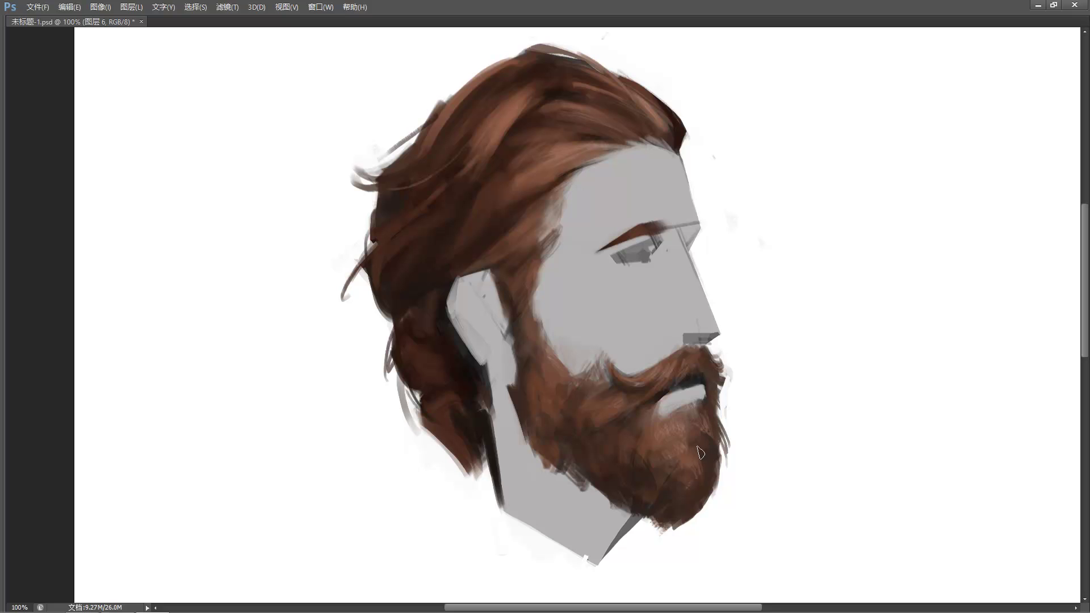
{"action": "left_click", "coordinate": [712, 447], "text": "alt"}
Extend the eyebrow's inner end toward the bridge of the nose in sampled brown and clean its upper edge.
{"action": "left_click", "coordinate": [657, 228], "text": "alt"}
{"action": "mouse_move", "coordinate": [650, 230]}
{"action": "left_mouse_down"}
{"action": "mouse_move", "coordinate": [671, 221]}
{"action": "mouse_move", "coordinate": [661, 210]}
{"action": "mouse_move", "coordinate": [631, 214]}
{"action": "mouse_move", "coordinate": [684, 221]}
{"action": "left_mouse_up"}
{"action": "left_click", "coordinate": [659, 214], "text": "alt"}
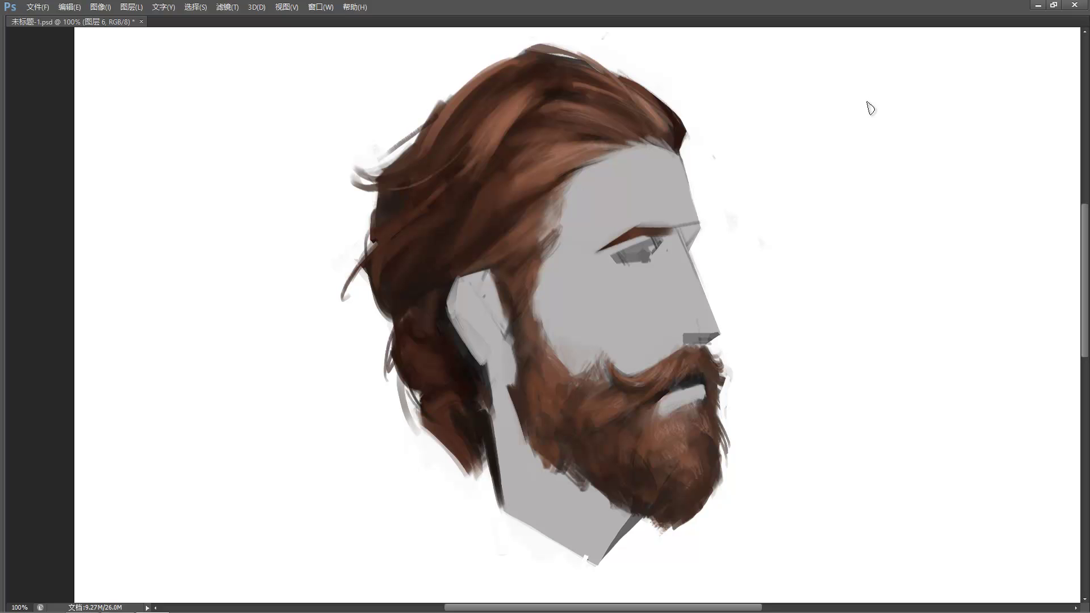
Refine the hairline at the temple with sampled colours, blending the side hair into the sideburn.
{"action": "left_click", "coordinate": [546, 210], "text": "alt"}
{"action": "left_click", "coordinate": [547, 211], "text": "alt"}
{"action": "left_click_drag", "start_coordinate": [548, 206], "coordinate": [543, 220]}
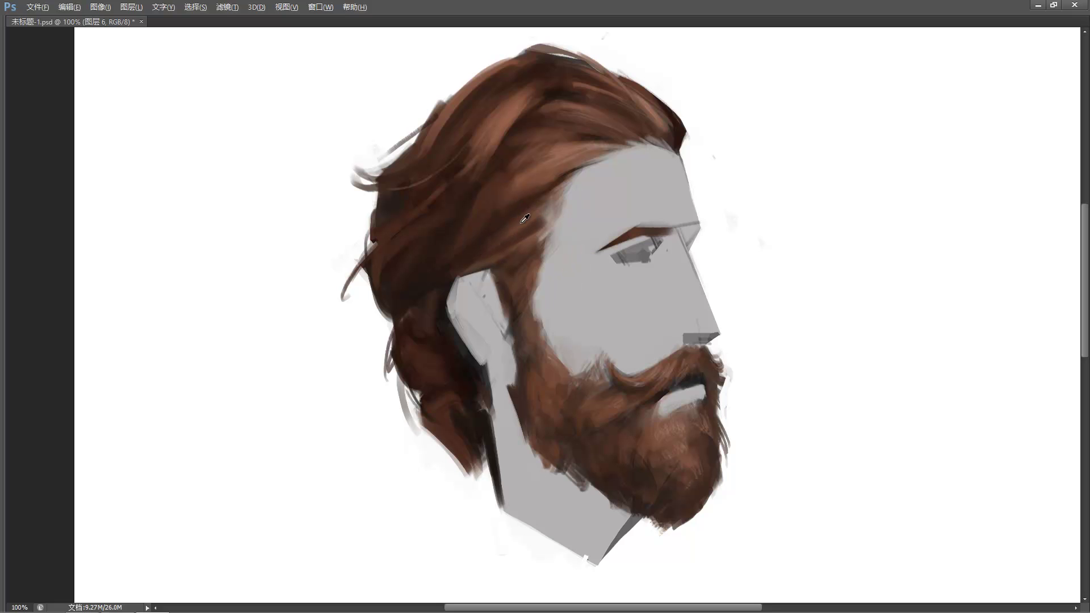
{"action": "left_click", "coordinate": [510, 249], "text": "alt"}
{"action": "left_click", "coordinate": [535, 211]}
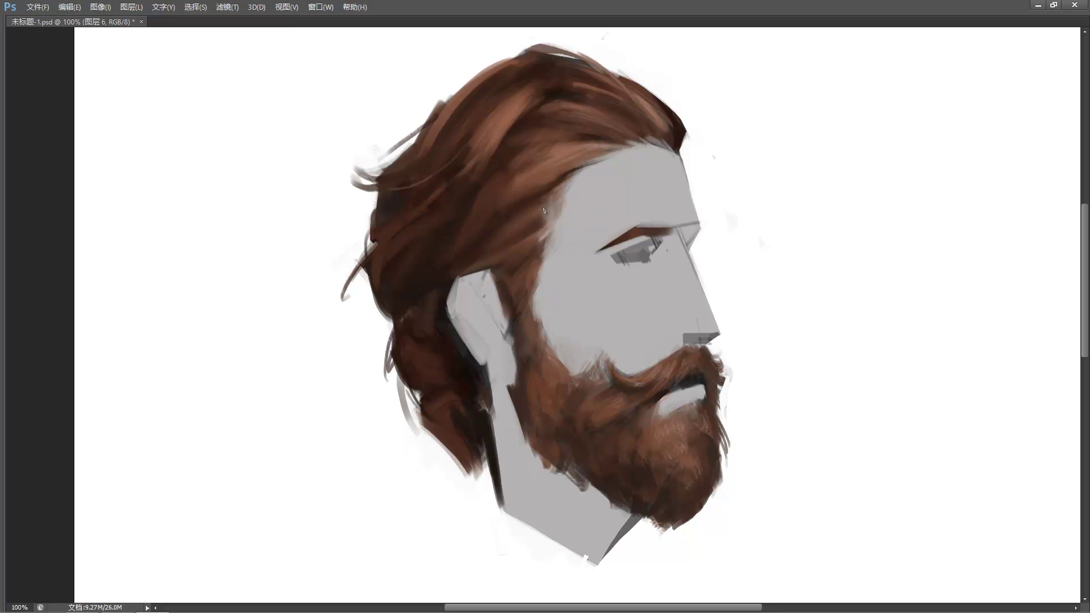